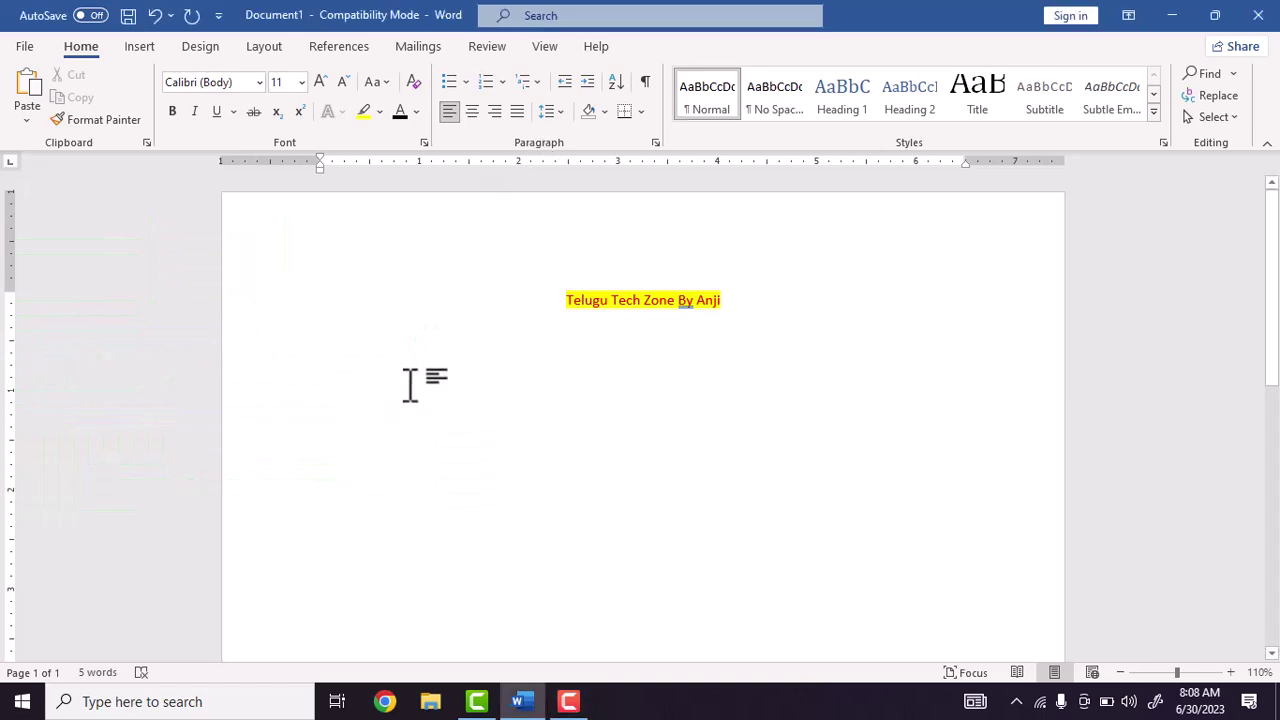
Generate nine sample paragraphs below the title with =rand(9), then select the opening paragraphs
text(=rand()
text(()
text(9)
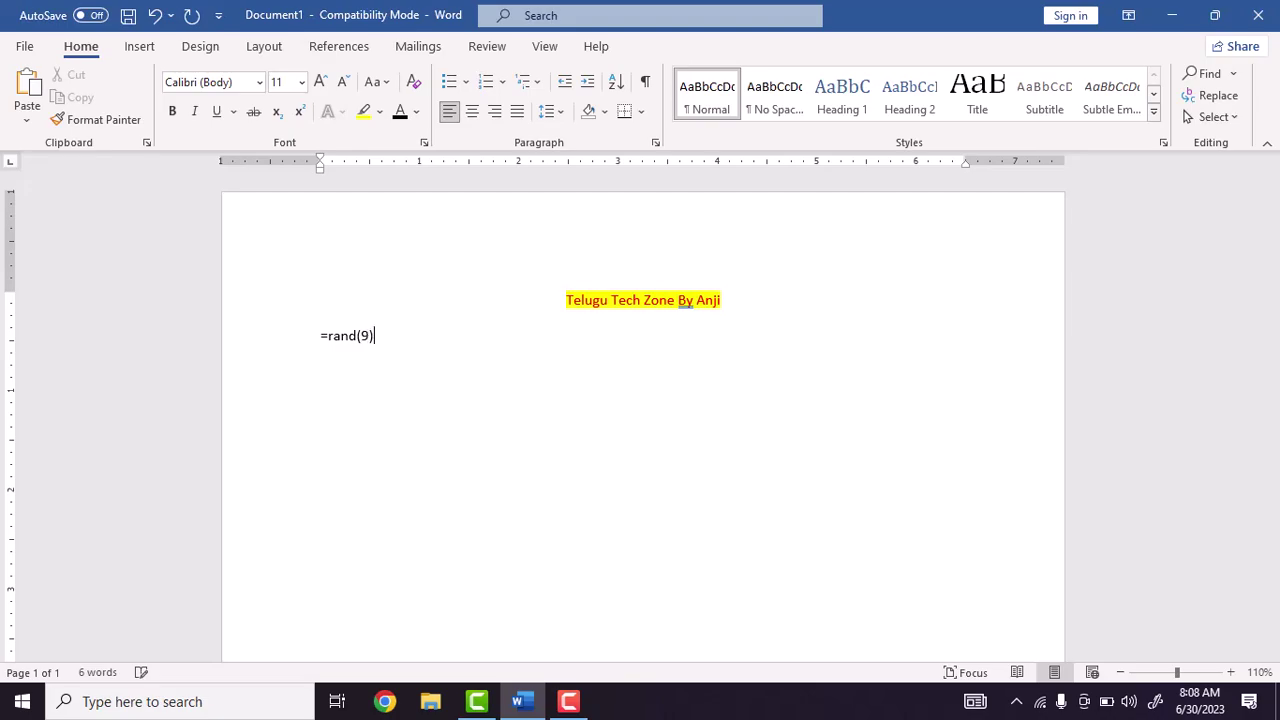
text())
key(Return)
scroll(339, 208, up, 5)
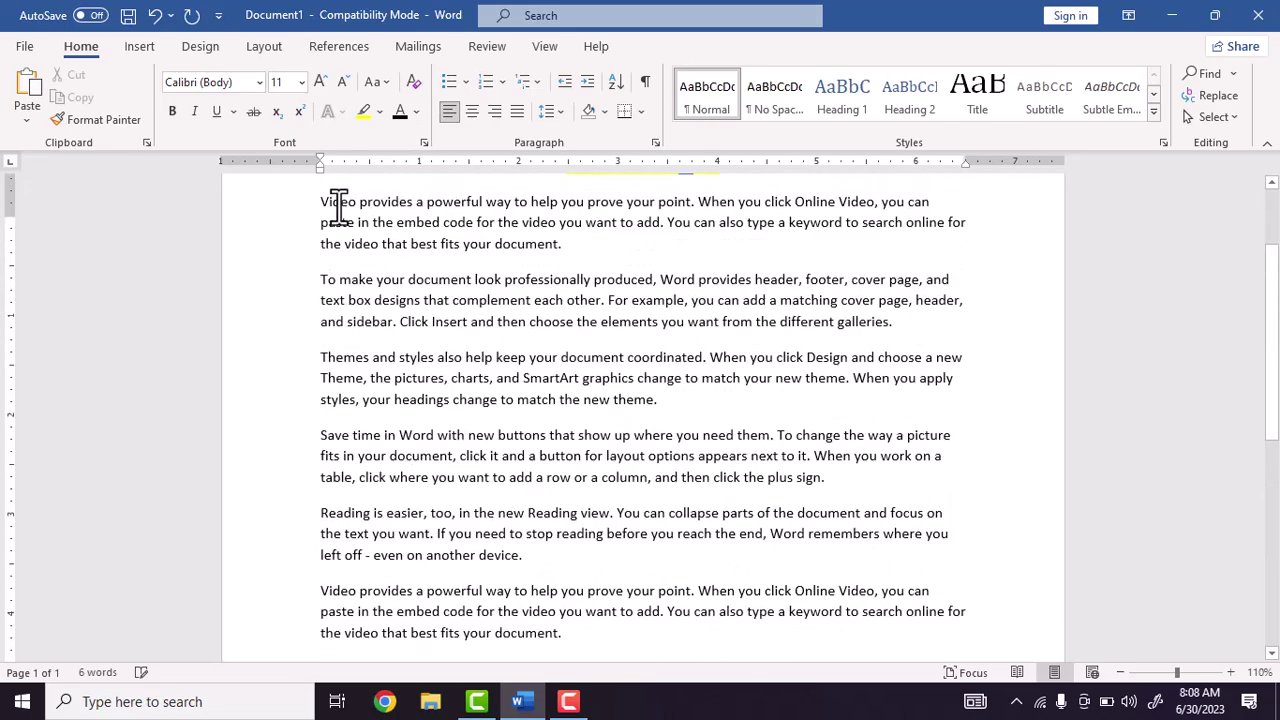
scroll(339, 208, up, 3)
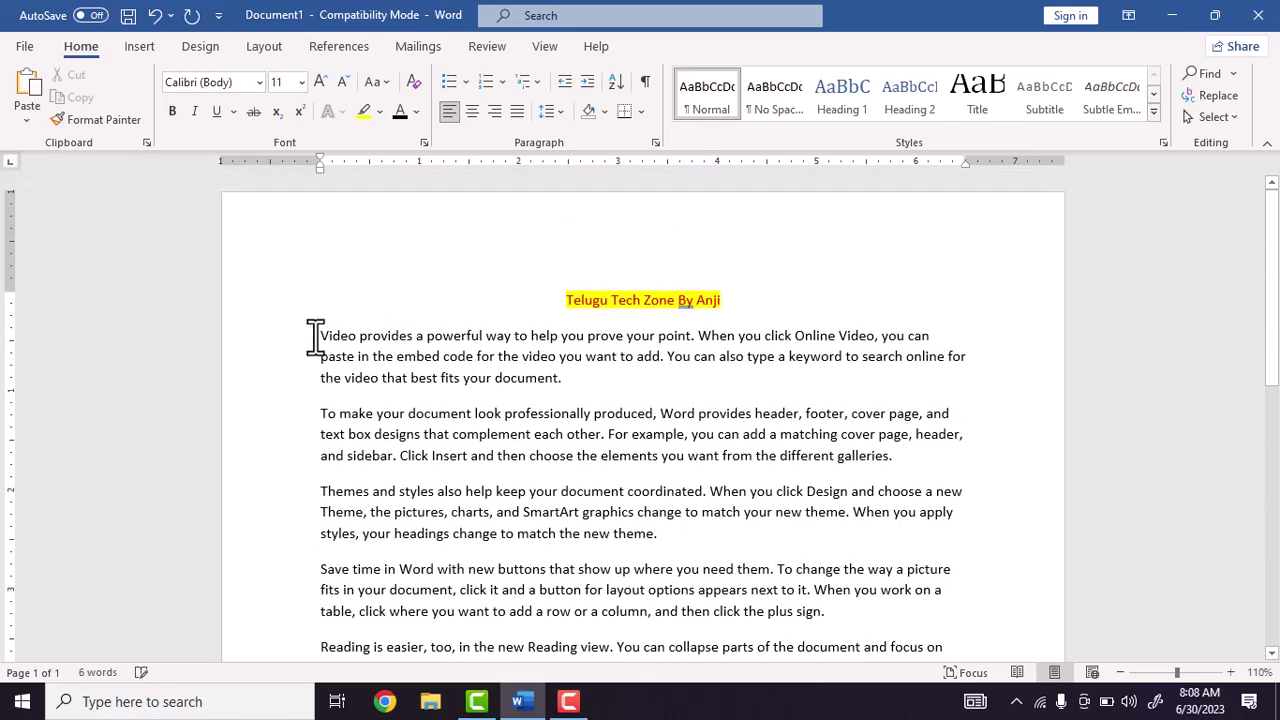
drag(316, 336, 584, 513)
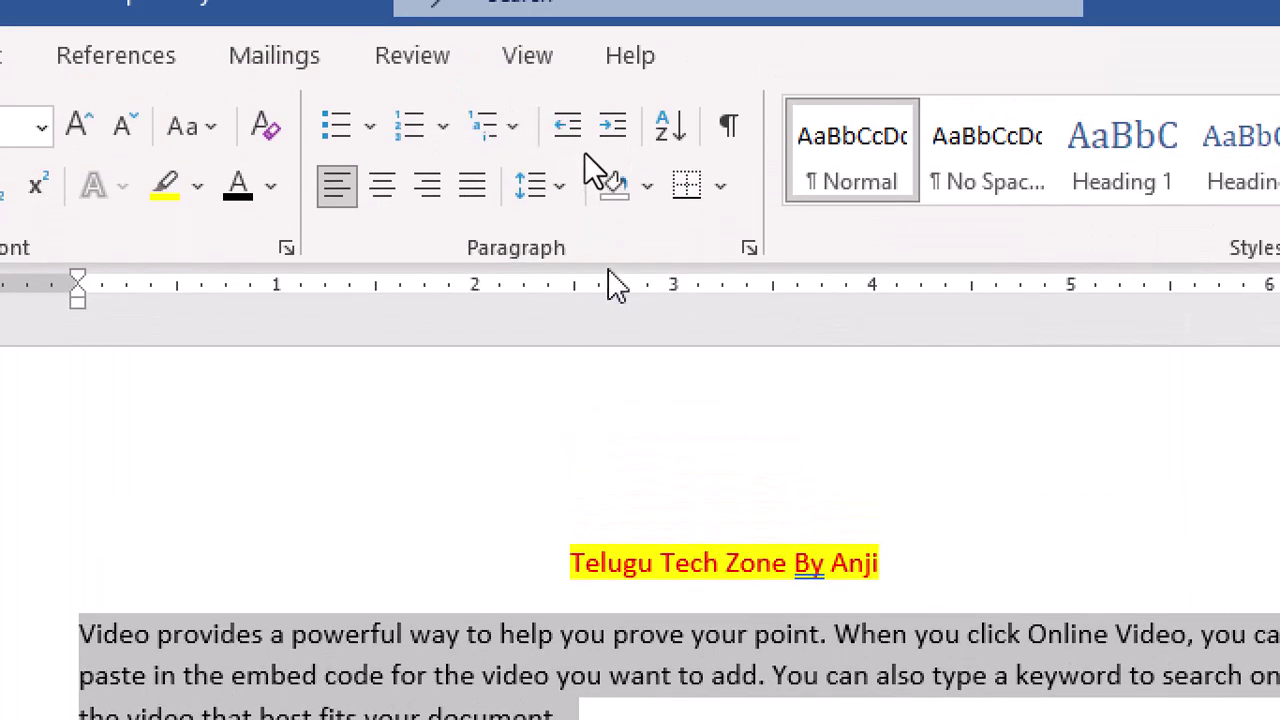
Bring up the Paragraph dialog for the selected paragraphs
click(749, 249)
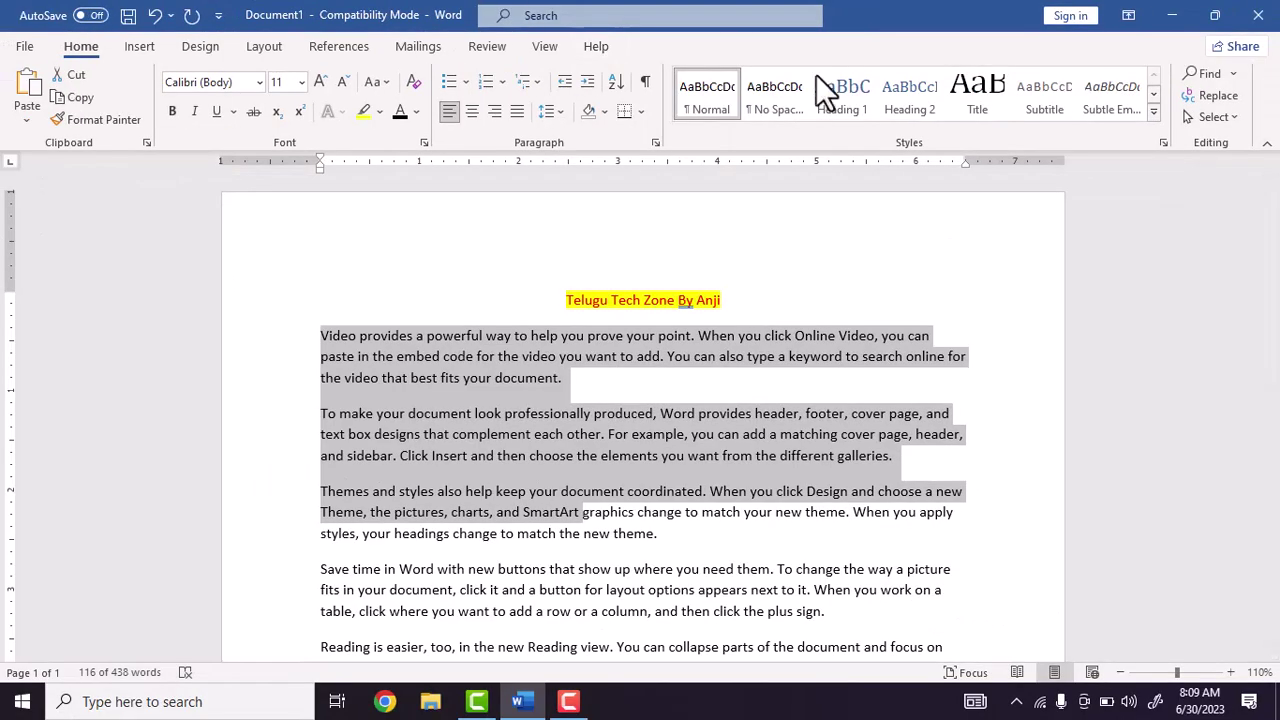
Center the selected paragraphs through the Paragraph dialog's Alignment setting
click(655, 143)
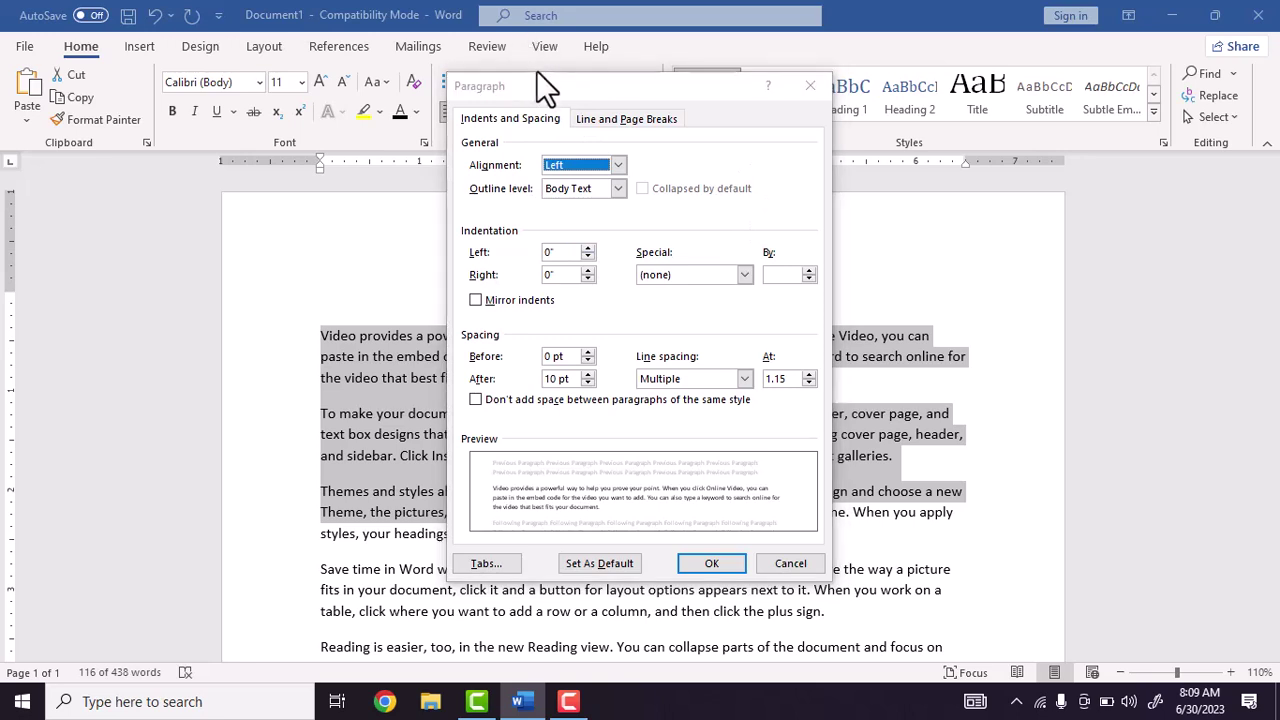
drag(543, 82, 352, 100)
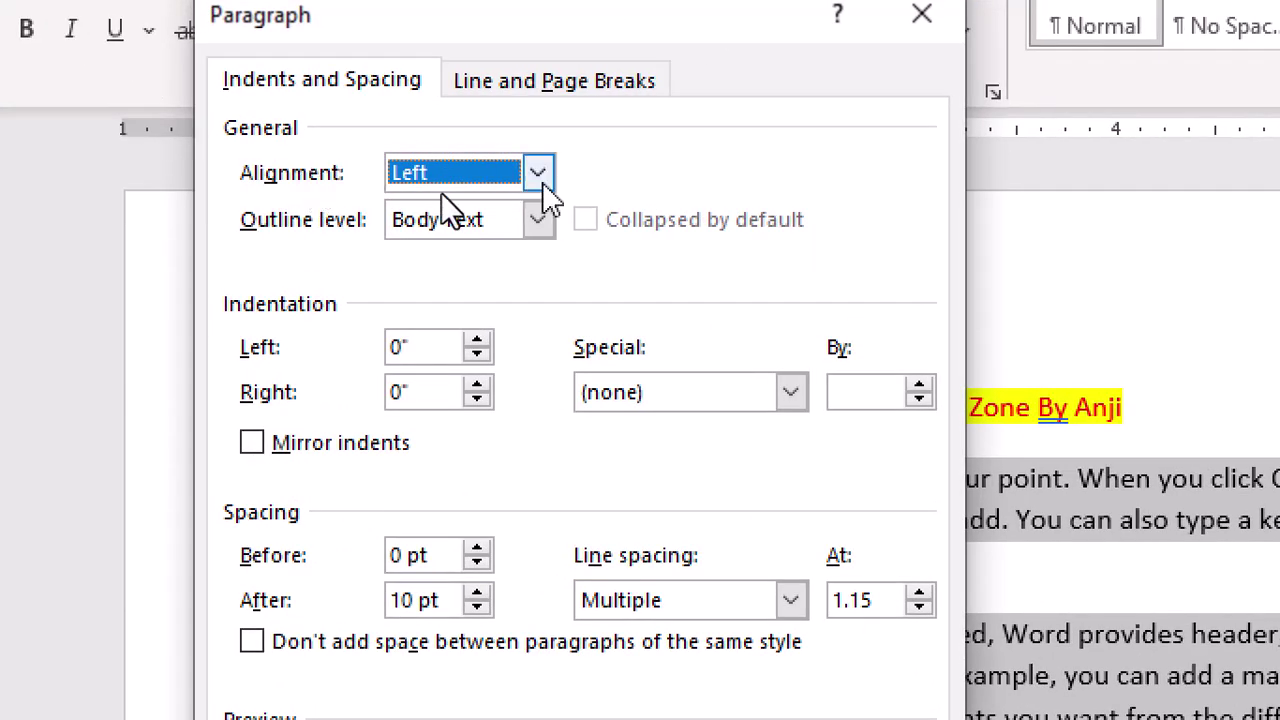
click(429, 185)
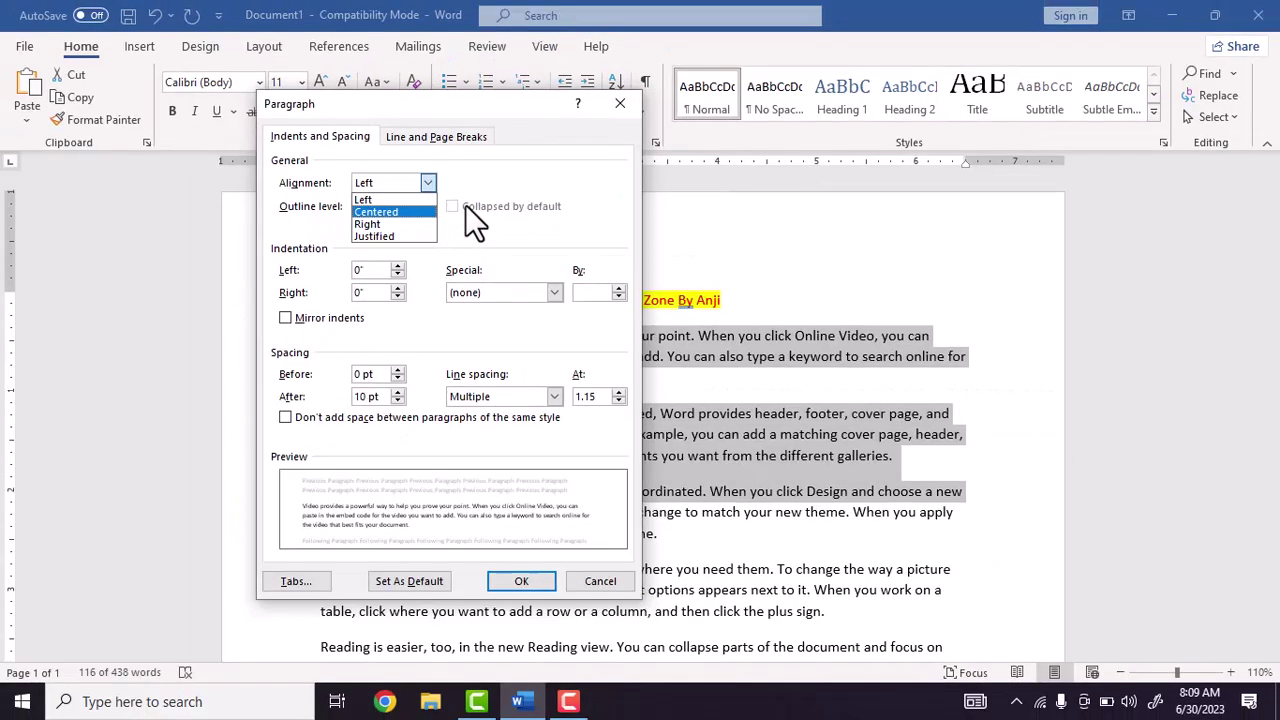
click(505, 172)
drag(489, 112, 788, 140)
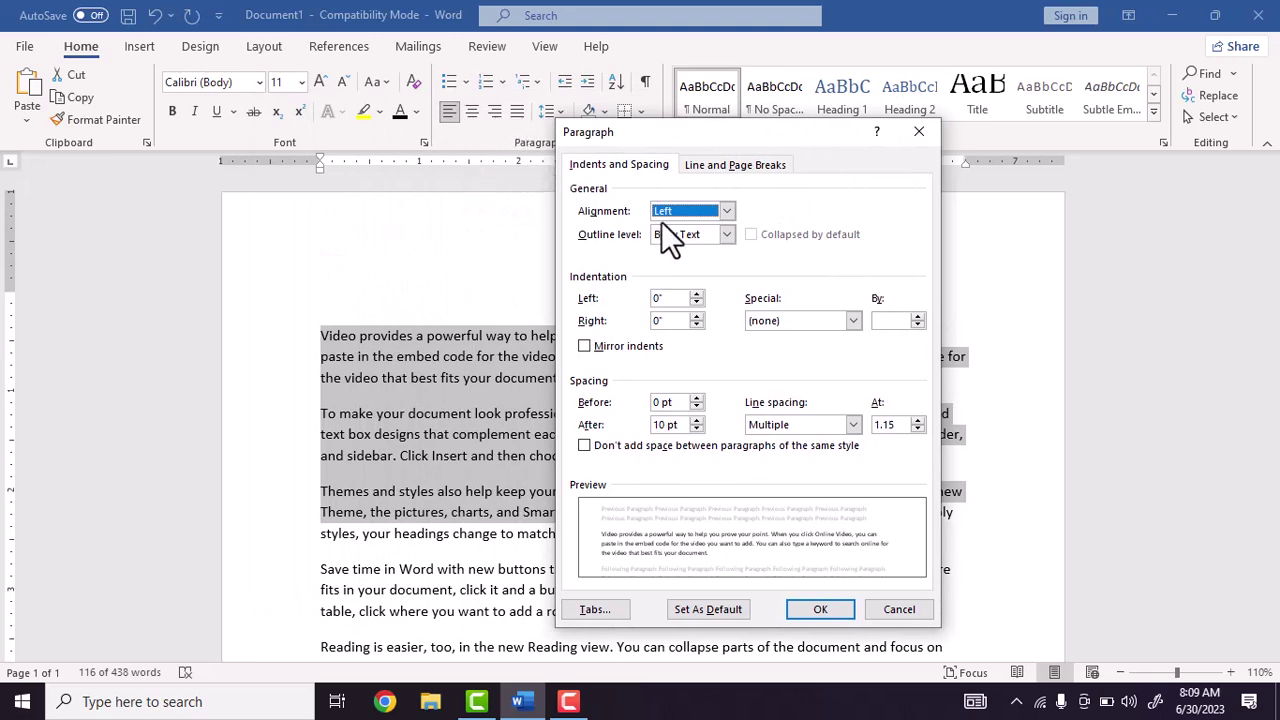
click(714, 215)
click(708, 240)
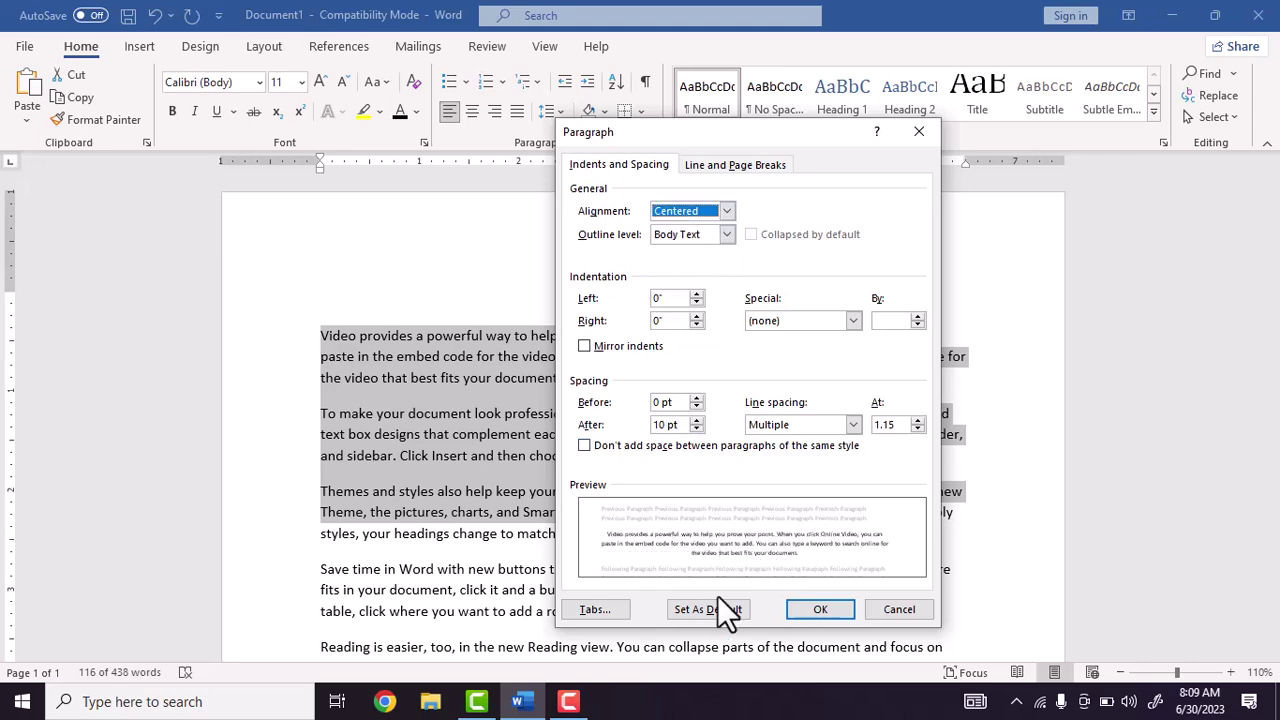
drag(726, 137, 576, 140)
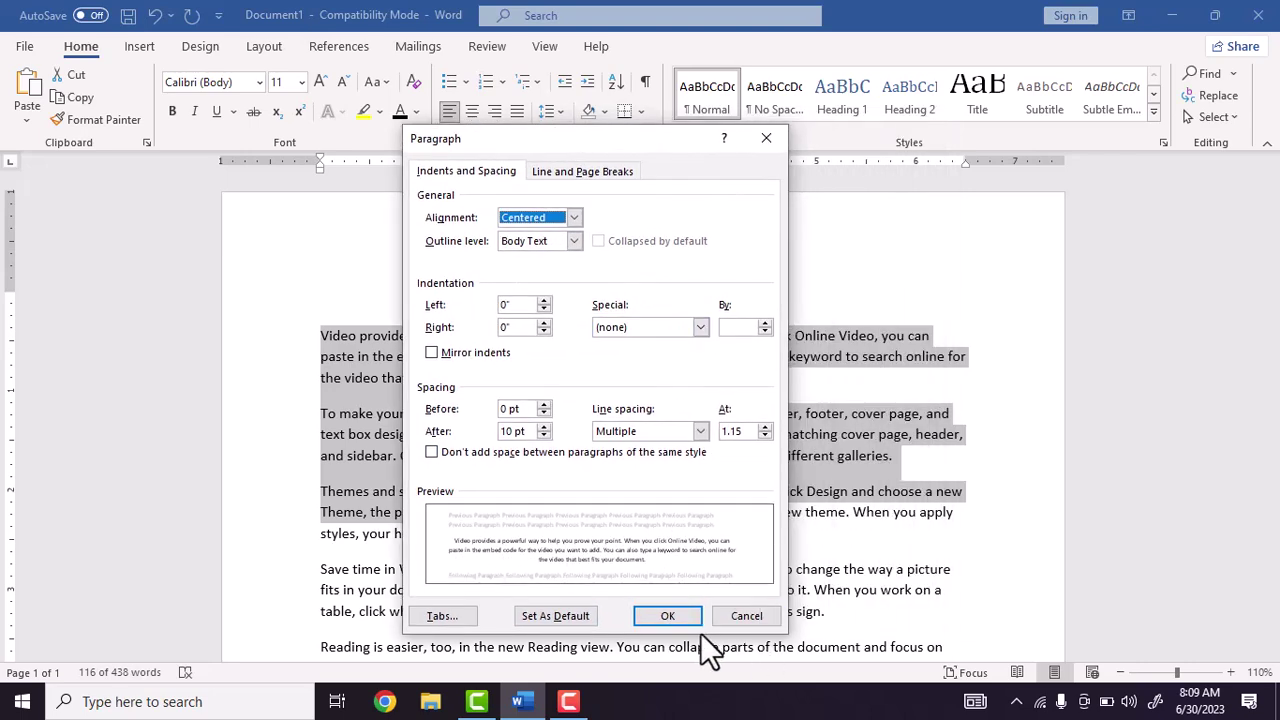
click(664, 616)
Try left, center and right alignment from the ribbon, ending left-aligned
click(452, 116)
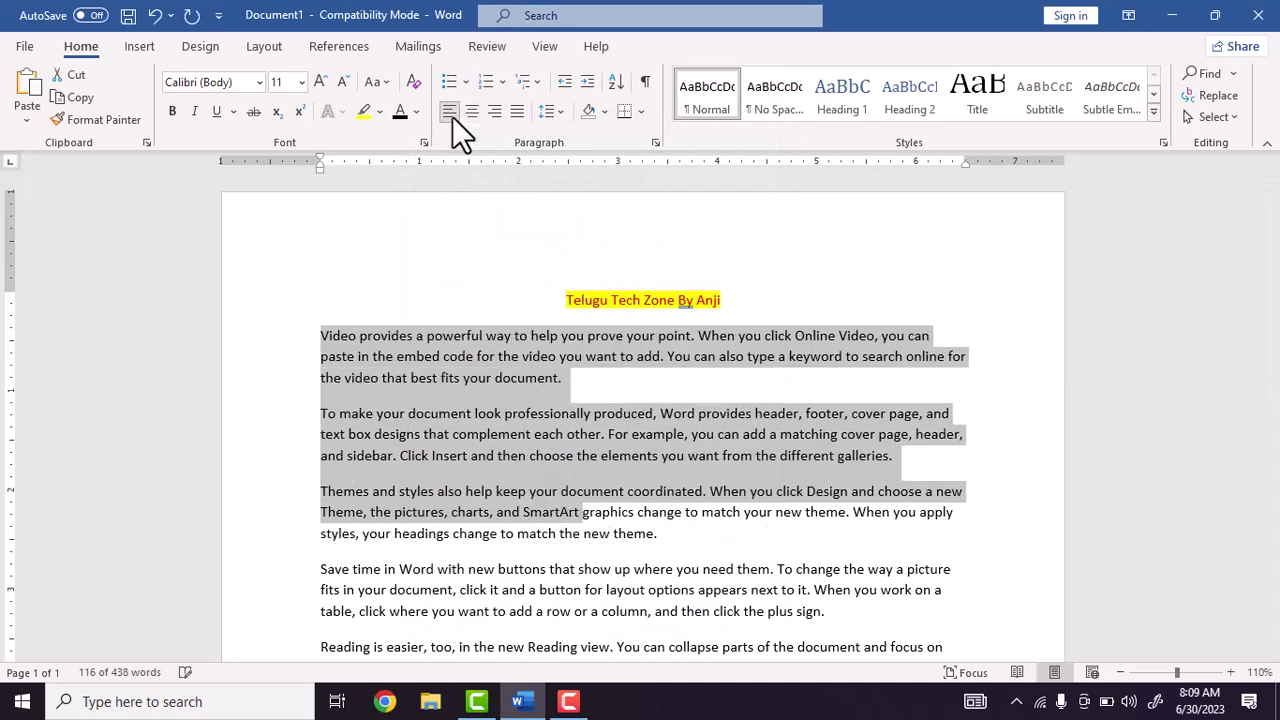
click(474, 112)
click(494, 112)
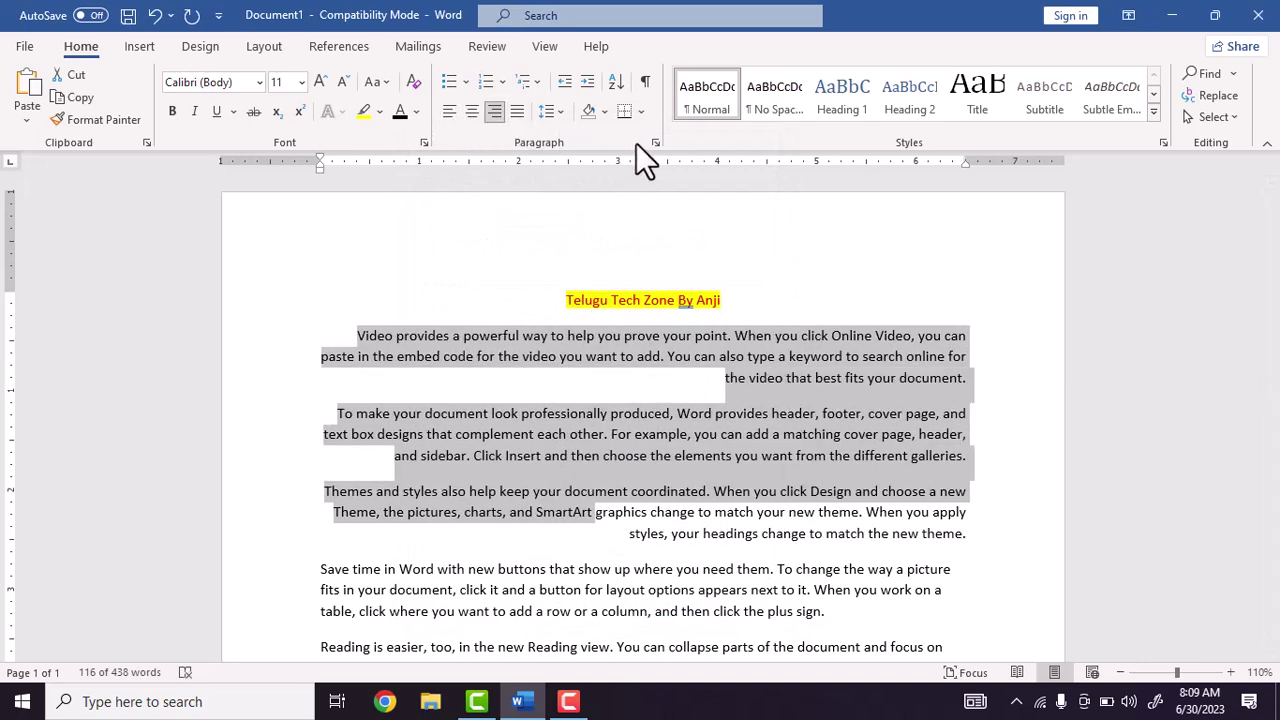
click(457, 115)
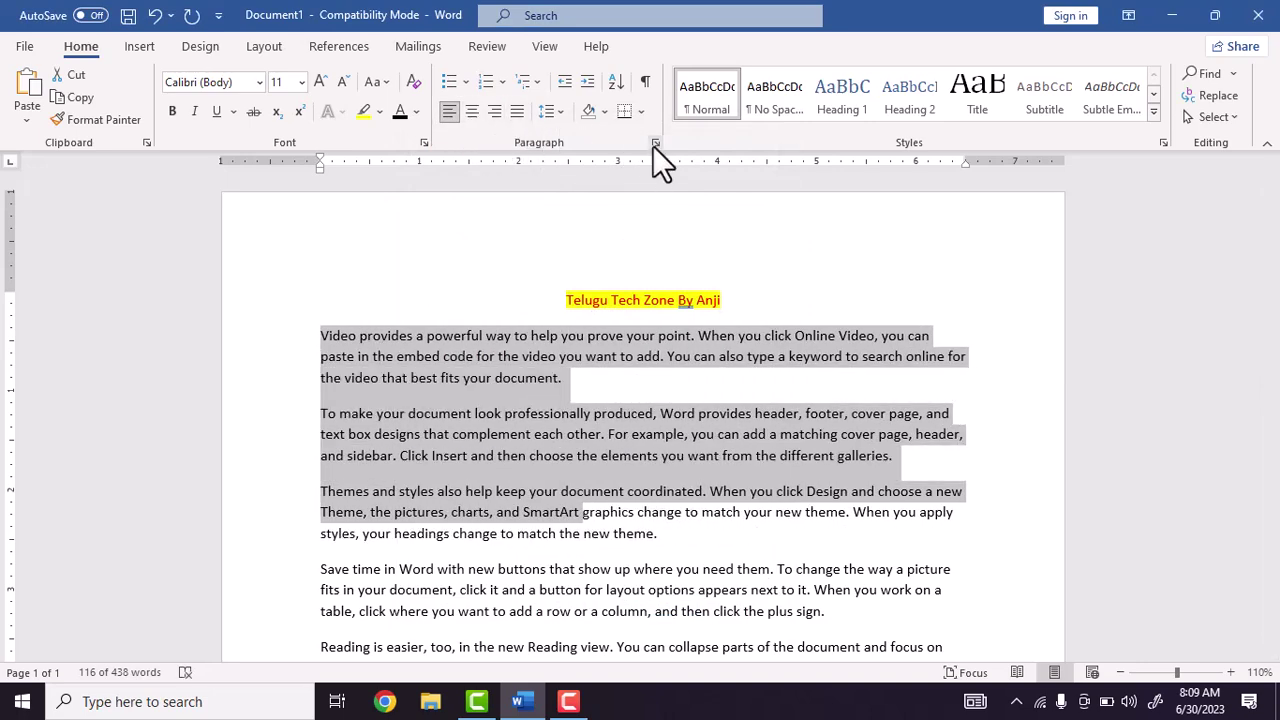
click(654, 144)
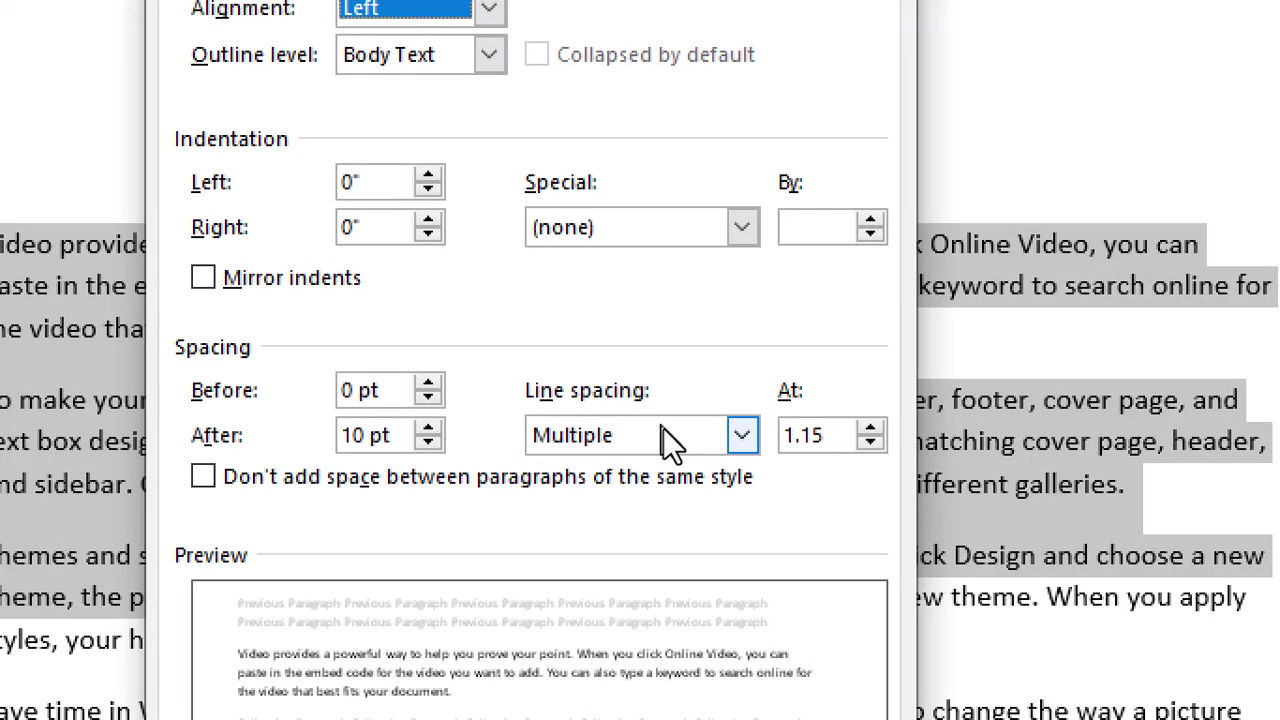
Set the selected paragraphs' line spacing to 1.5 lines
click(660, 432)
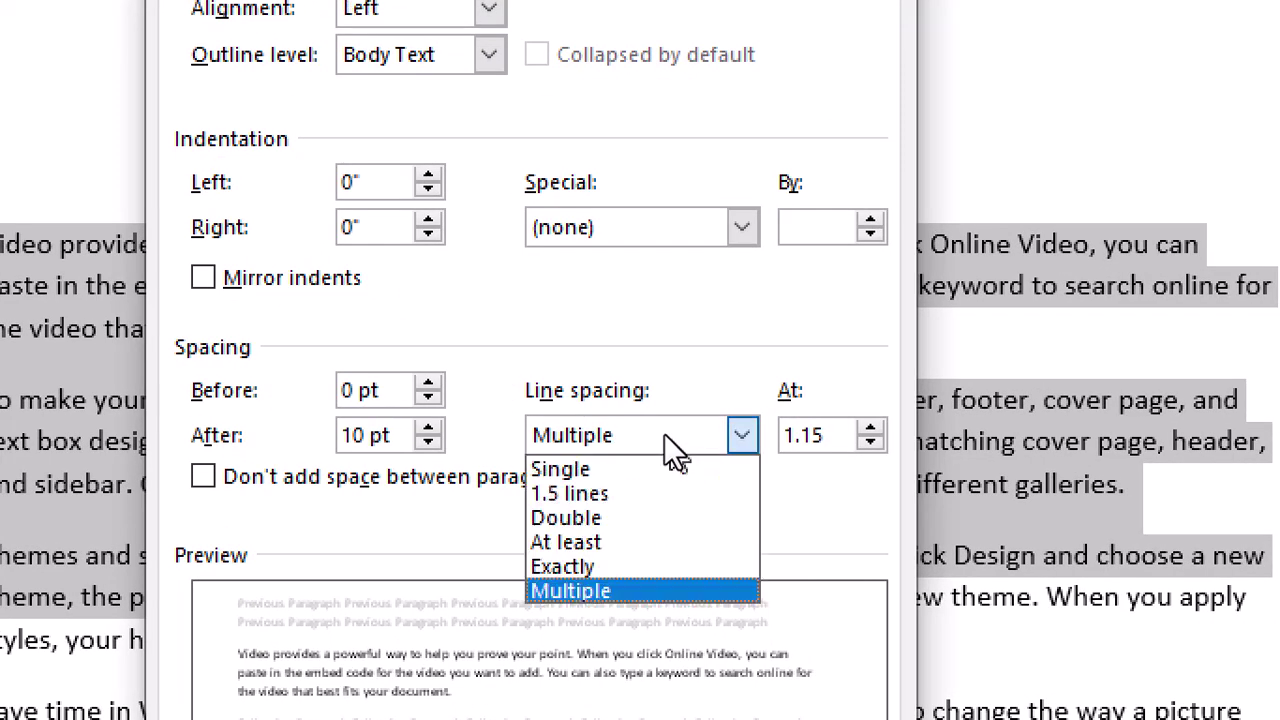
click(570, 493)
click(658, 622)
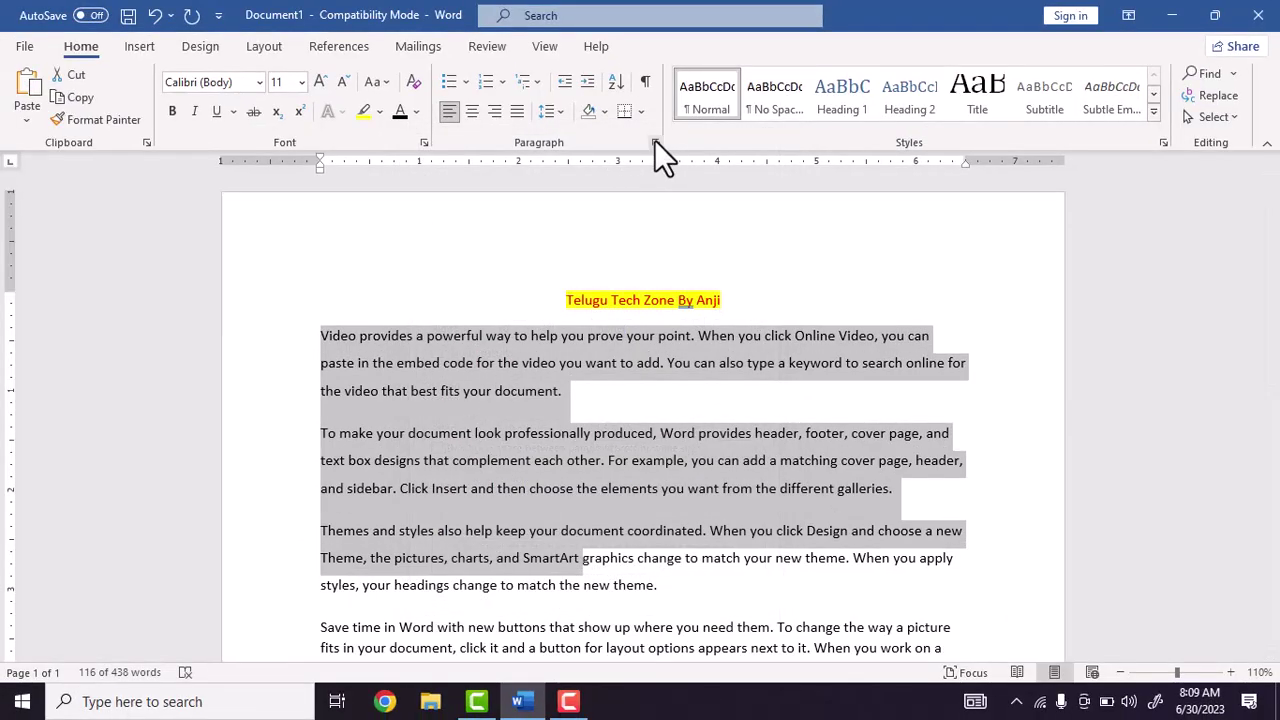
Review the Paragraph dialog and the quick line spacing values without changing anything
click(655, 142)
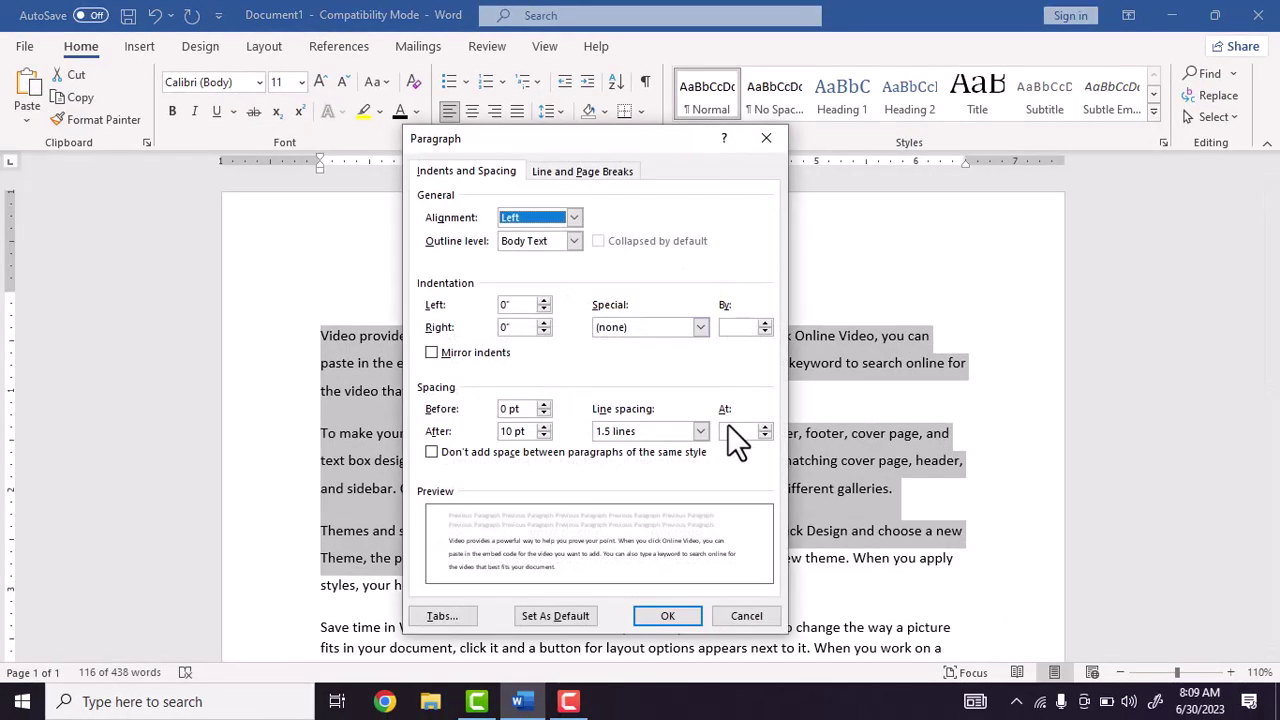
click(756, 616)
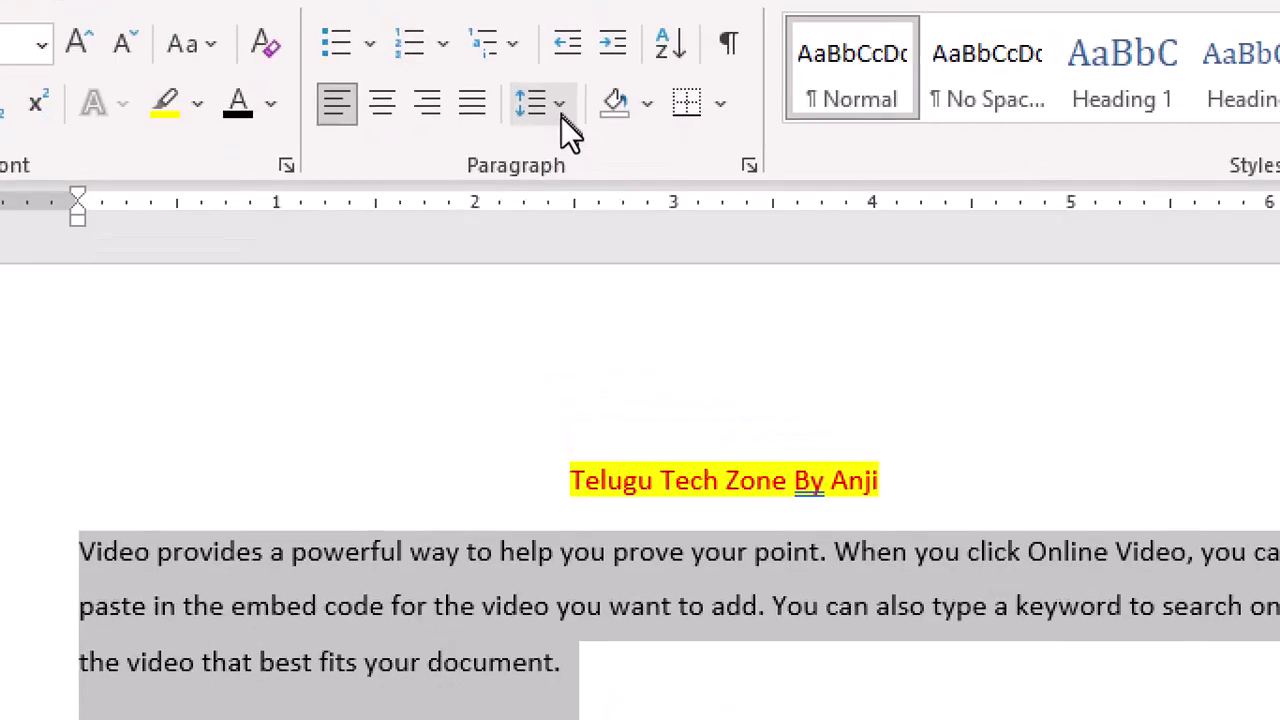
click(561, 116)
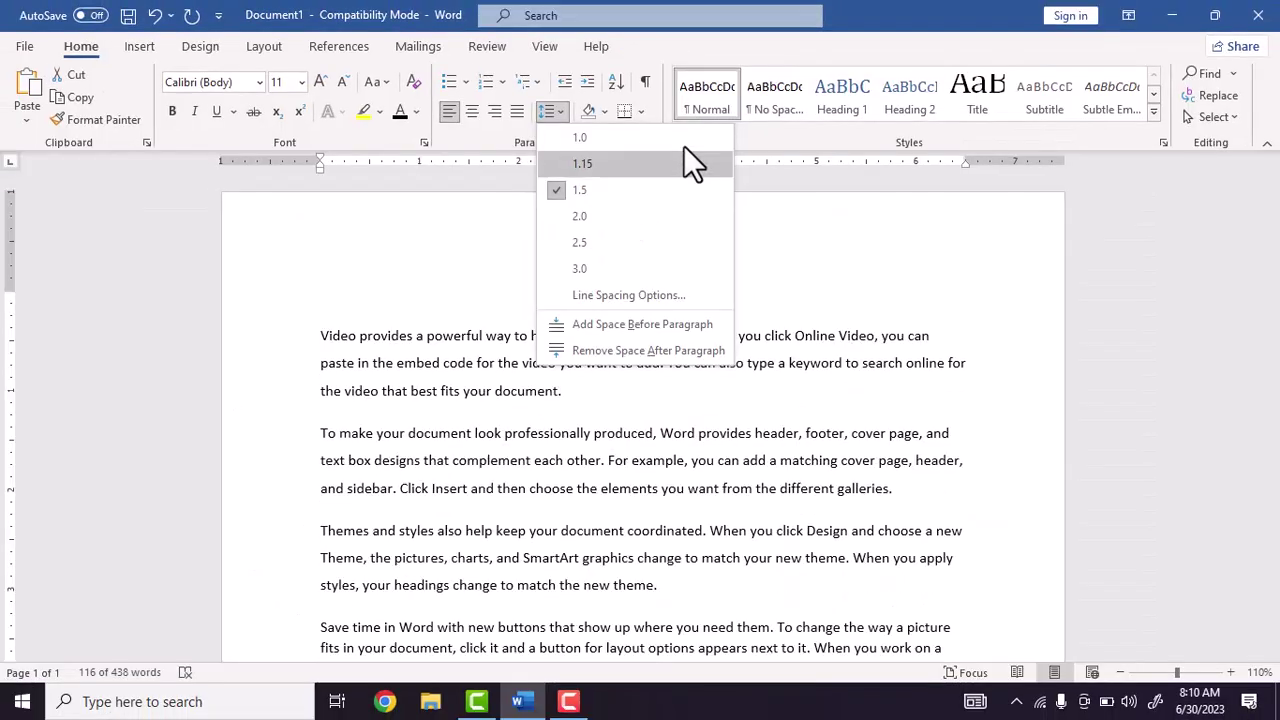
key(Escape)
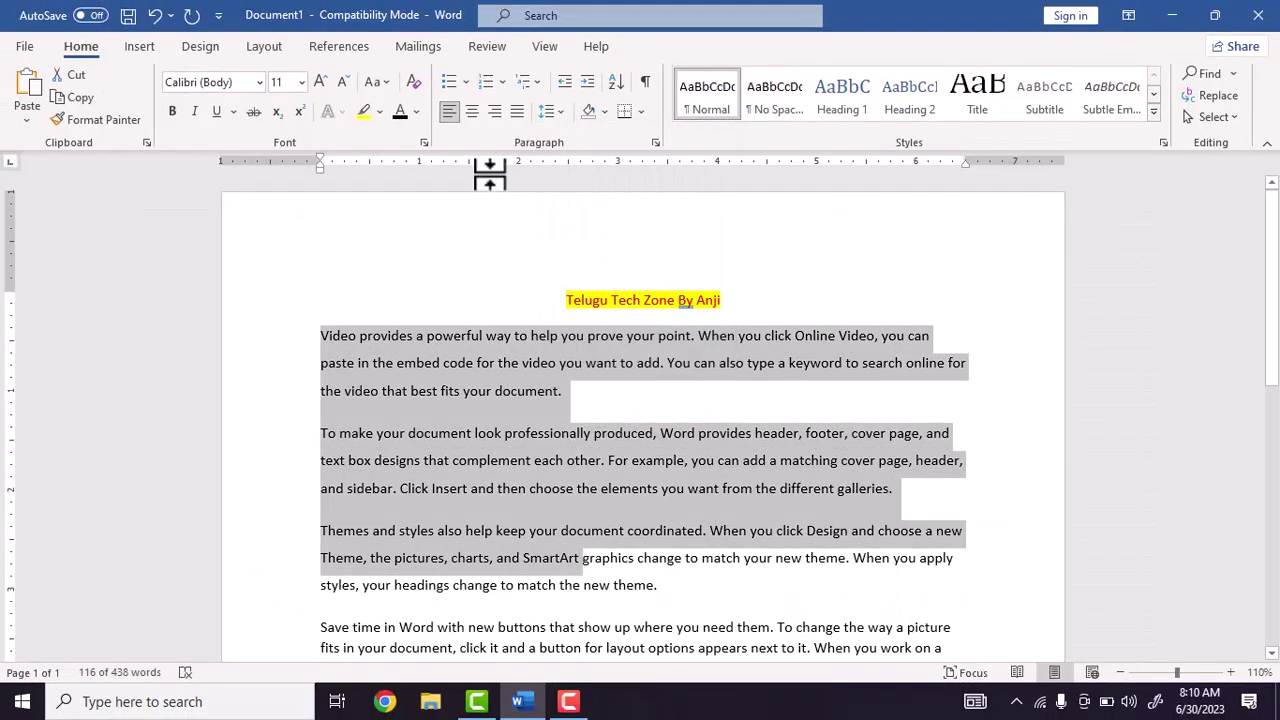
click(655, 143)
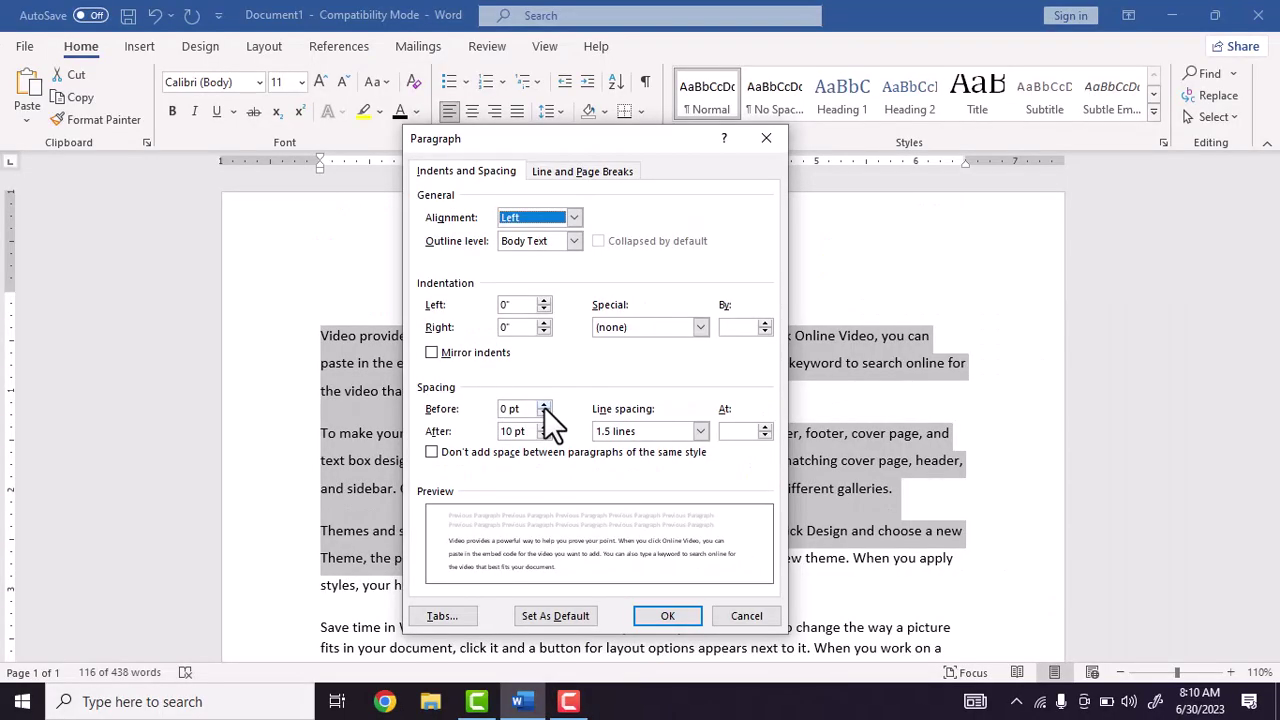
Raise Spacing Before to 60 pt for the three selected paragraphs
click(550, 400)
click(550, 400)
click(544, 405)
click(544, 405)
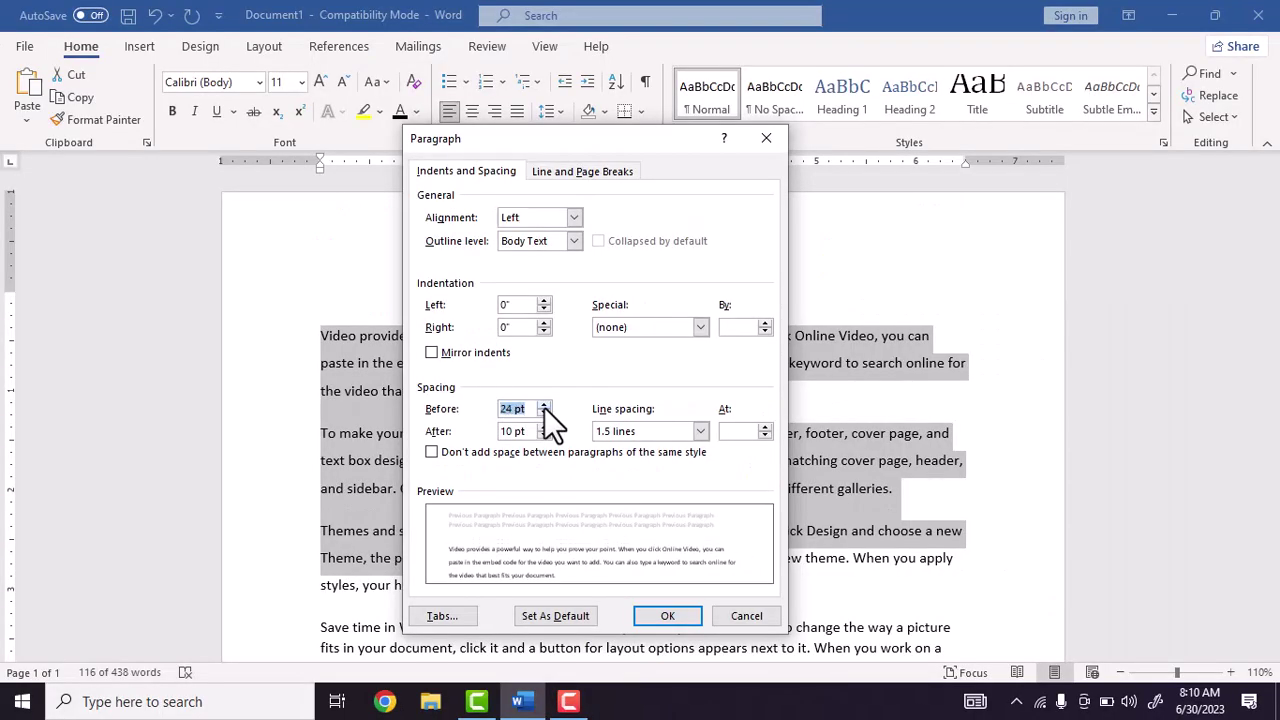
click(544, 405)
click(544, 405)
click(544, 405)
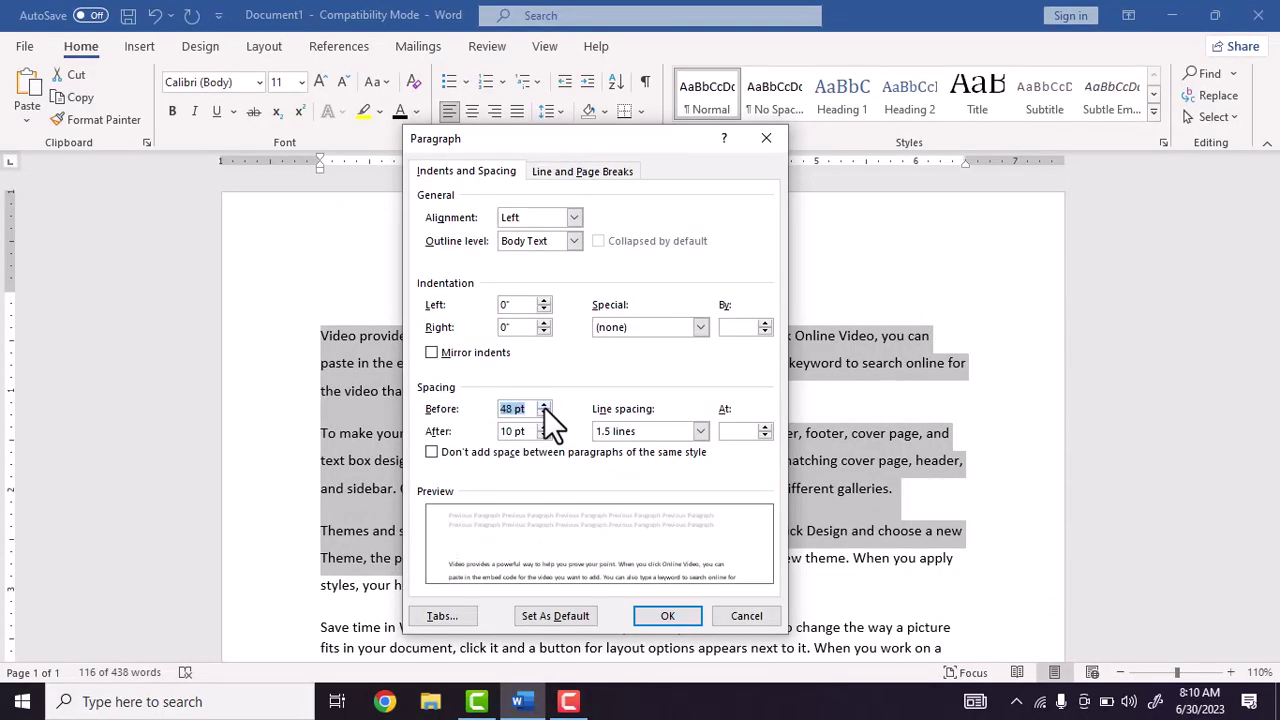
click(544, 405)
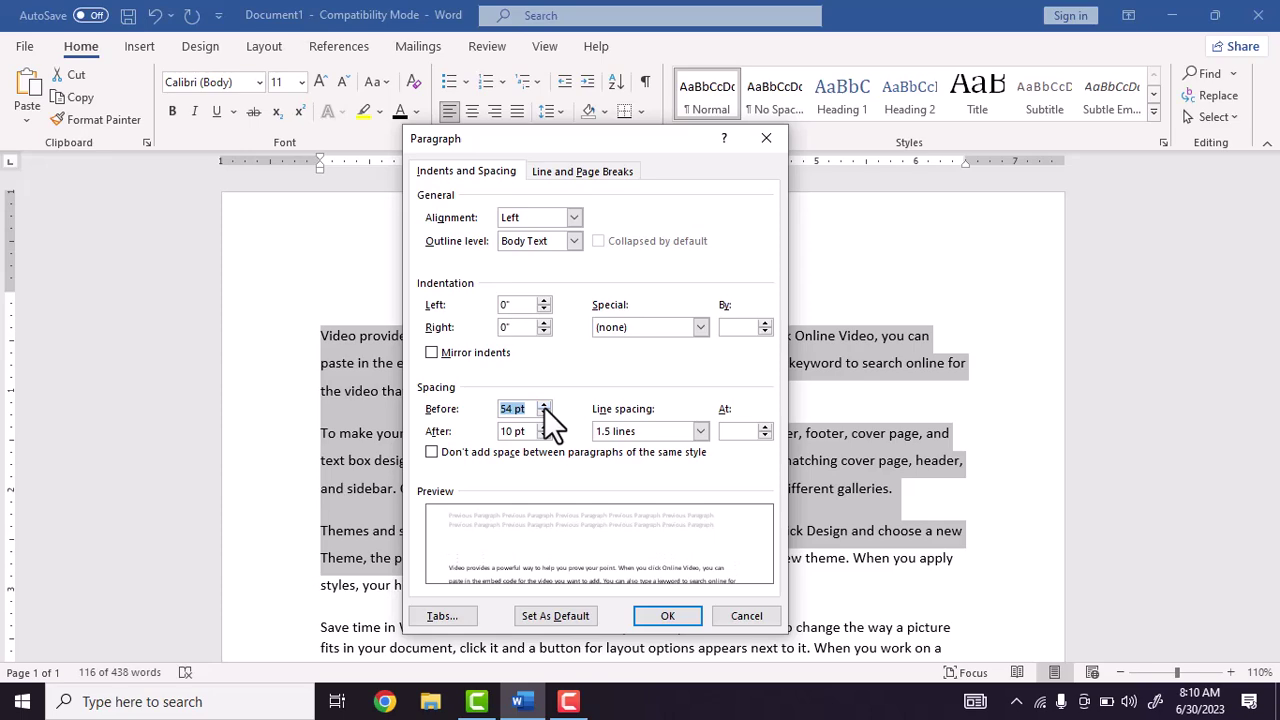
click(684, 614)
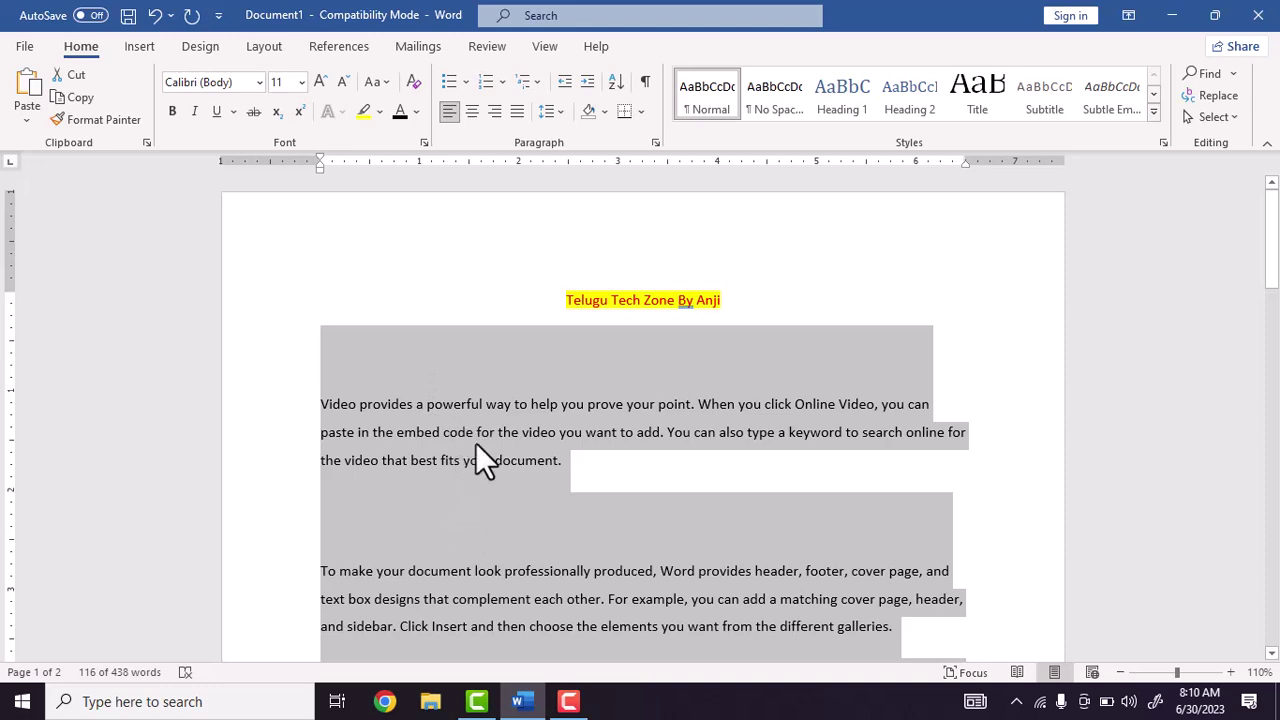
Increase the space after the selected paragraphs to 48 pt
click(655, 144)
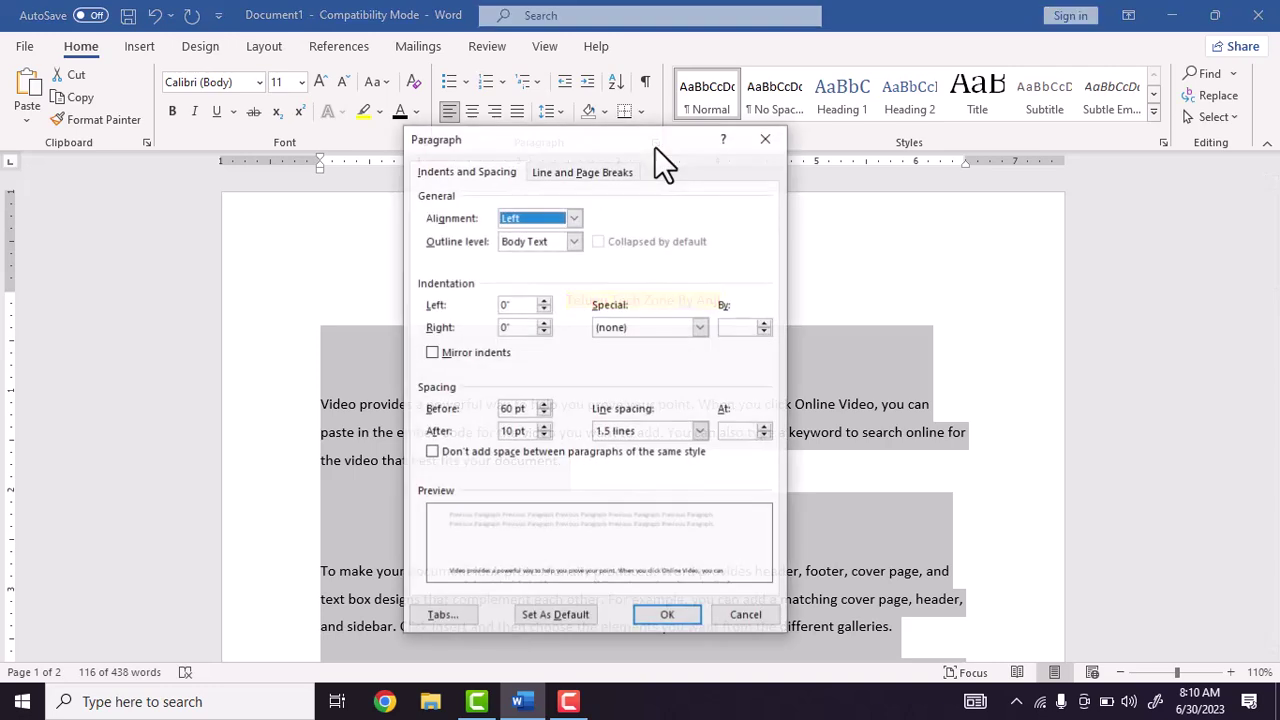
click(543, 426)
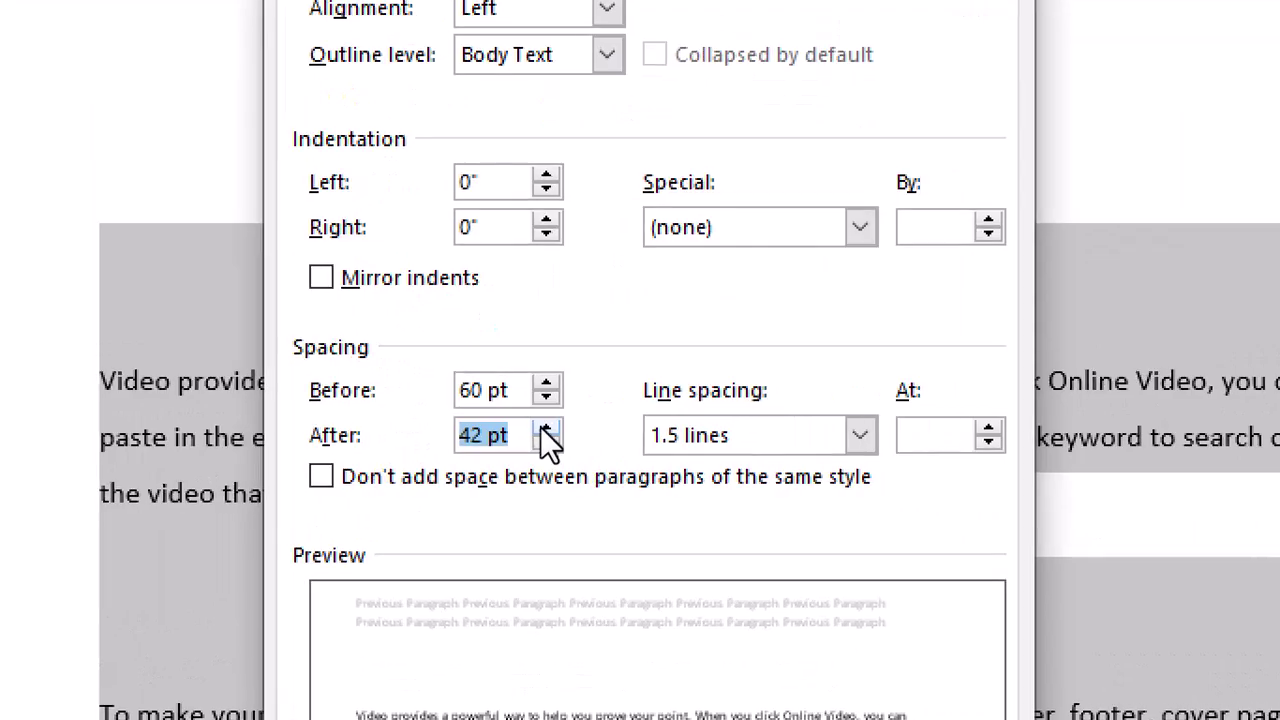
click(543, 426)
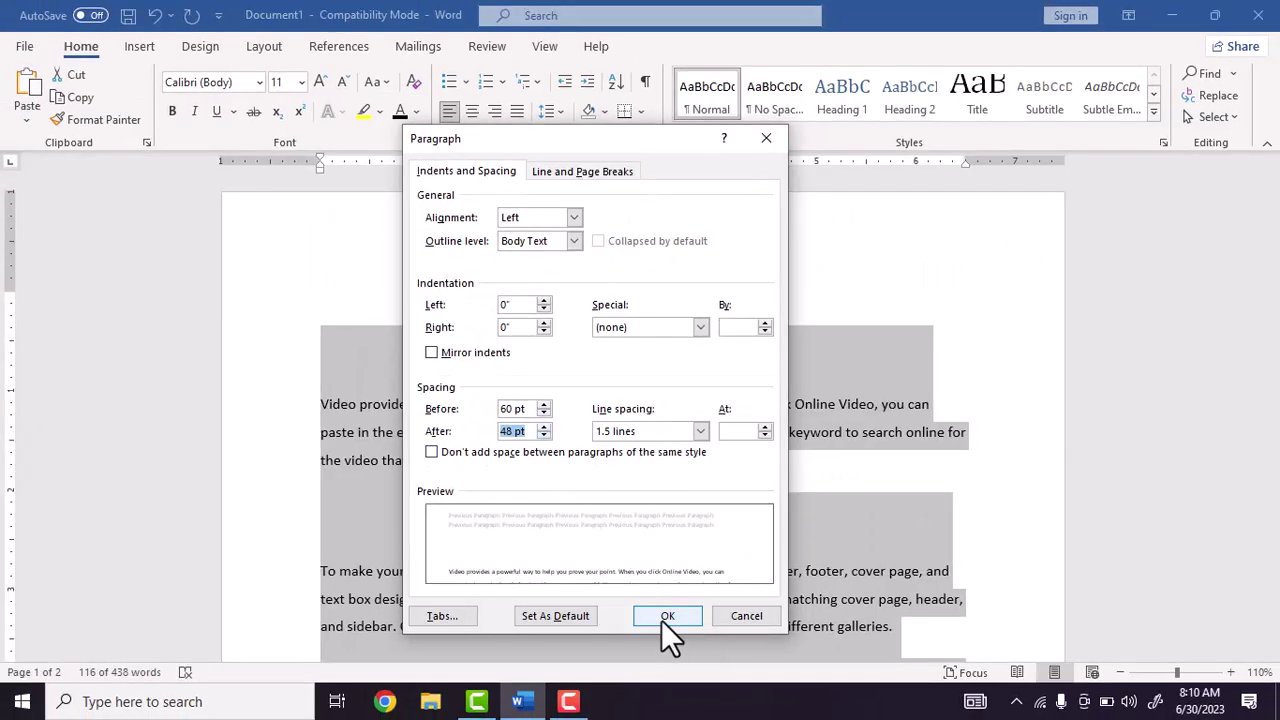
click(667, 616)
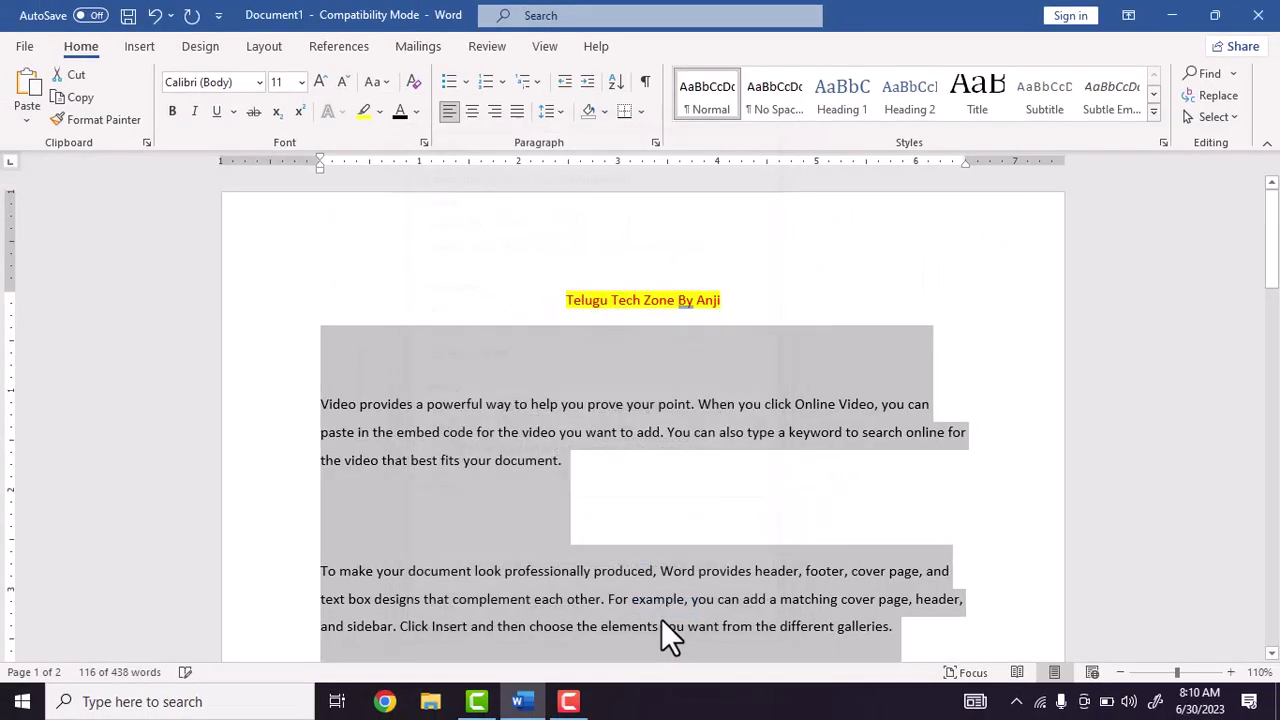
scroll(599, 530, down, 5)
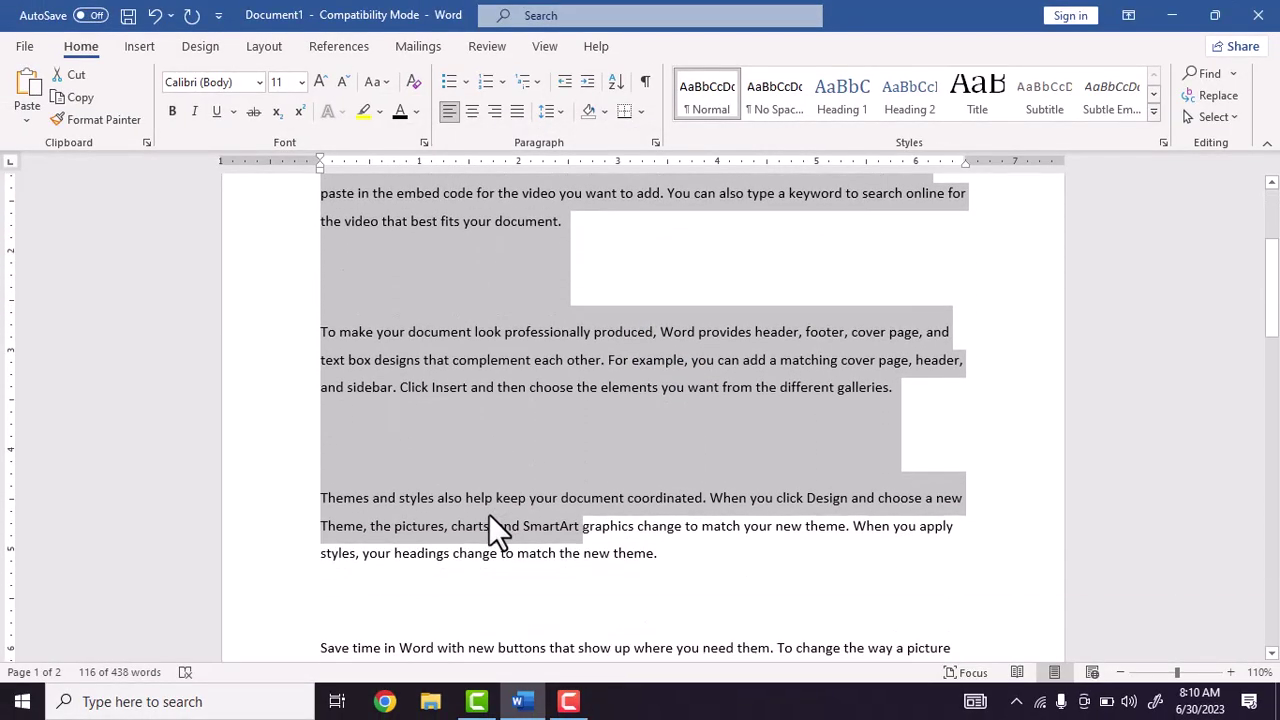
scroll(498, 502, down, 2)
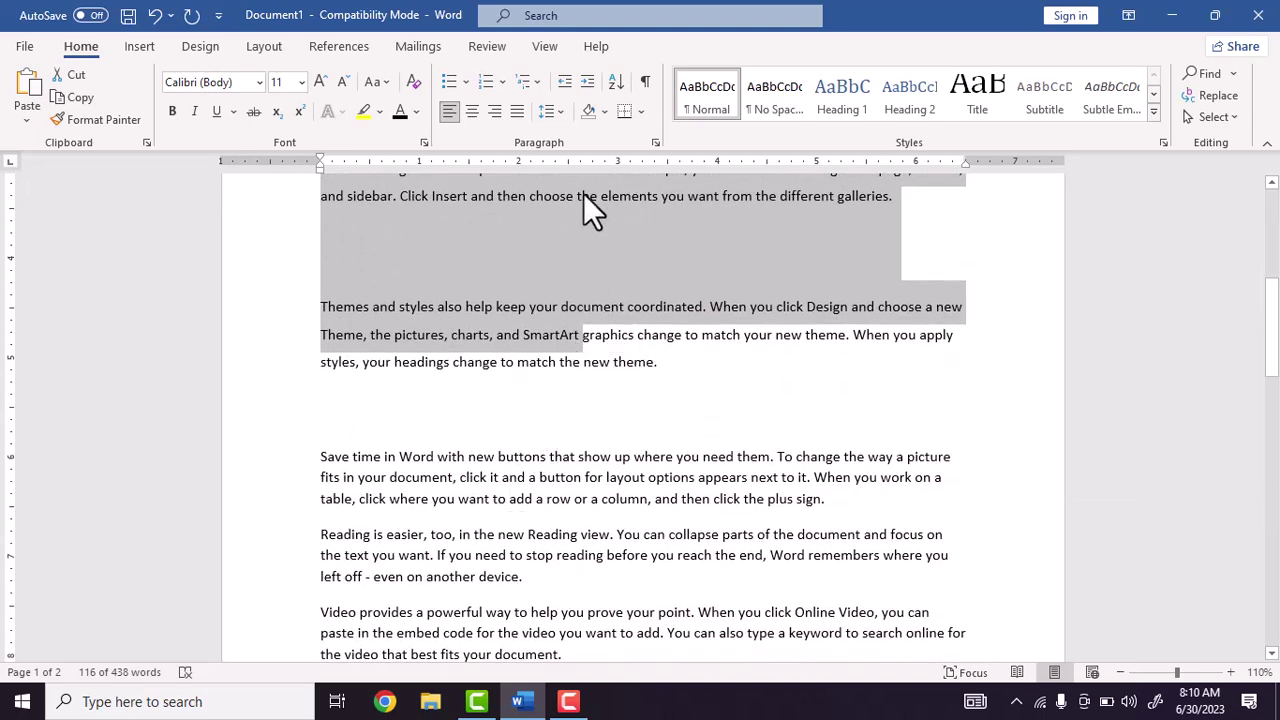
Lower the space after the selected paragraphs back to 0 pt
click(655, 142)
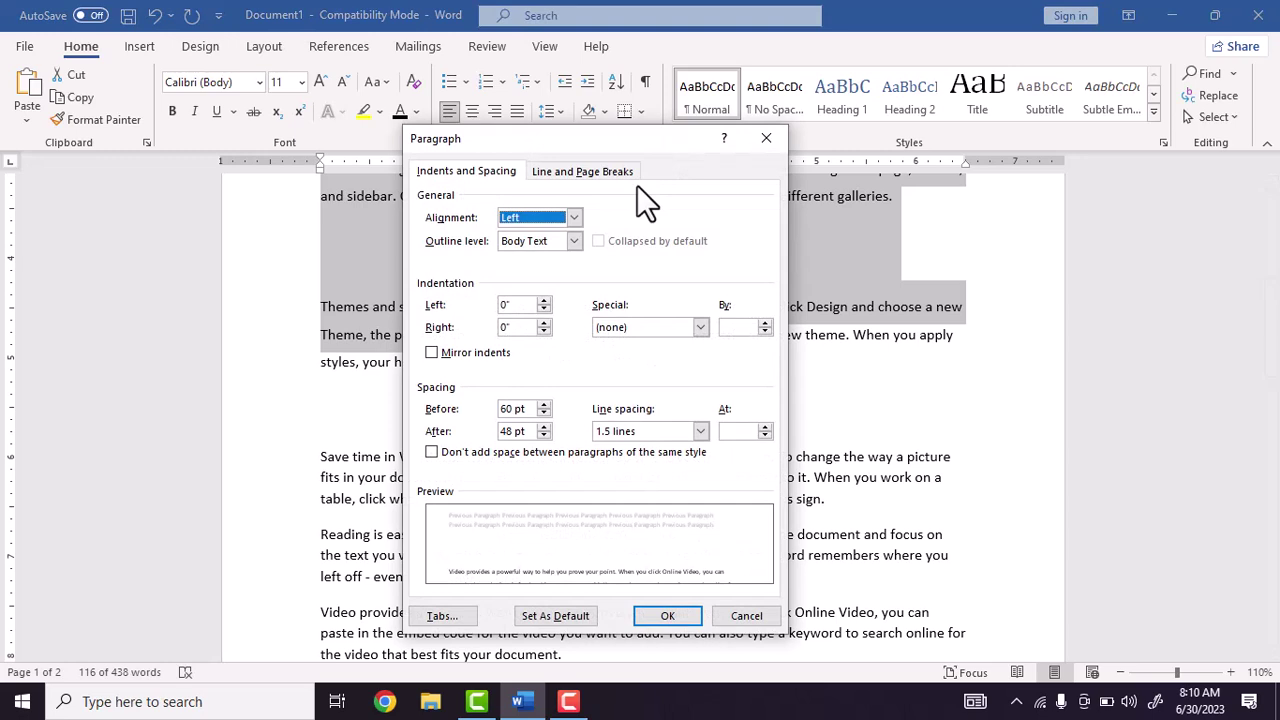
click(546, 433)
click(546, 433)
click(546, 433)
click(546, 433)
click(546, 433)
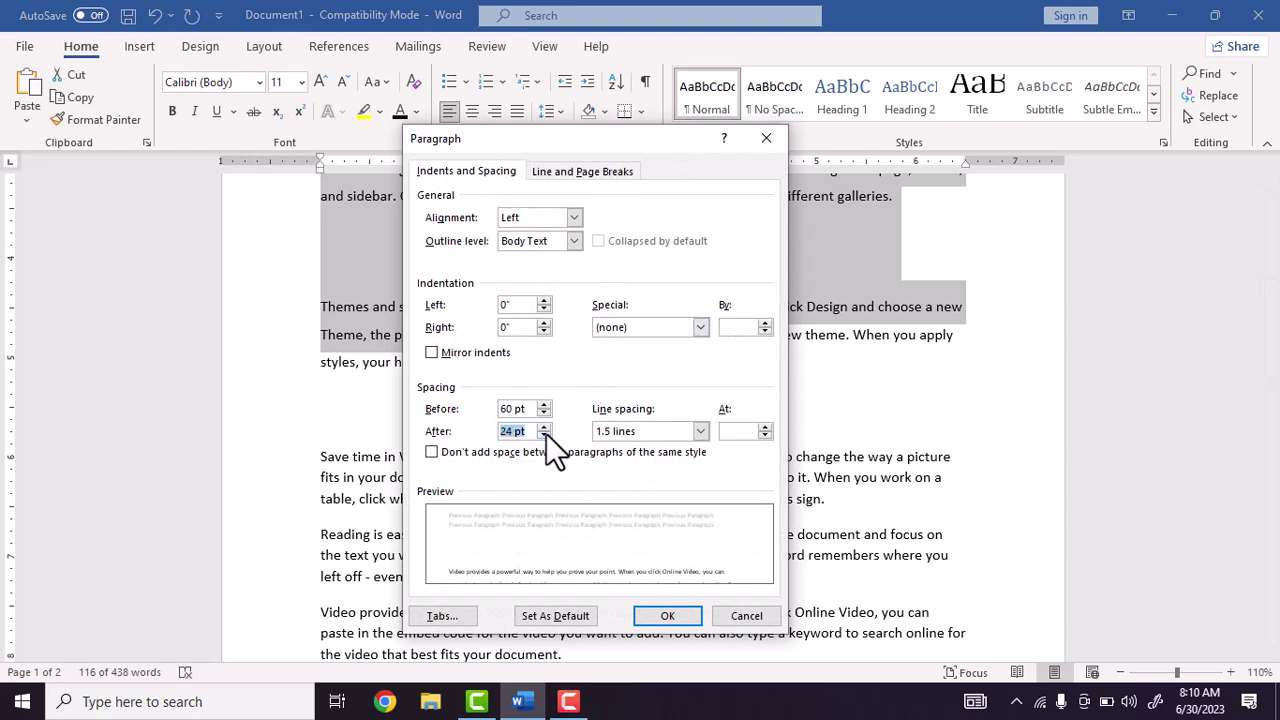
click(546, 433)
click(546, 433)
click(680, 614)
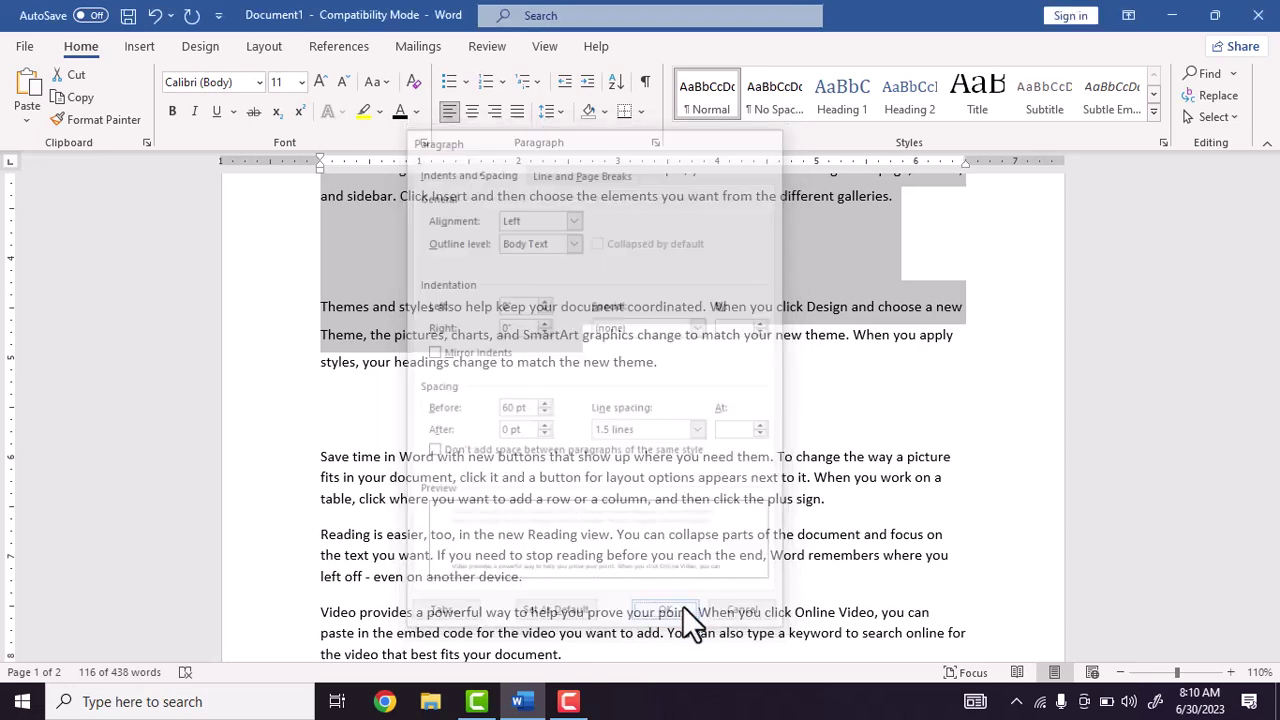
scroll(567, 360, up, 3)
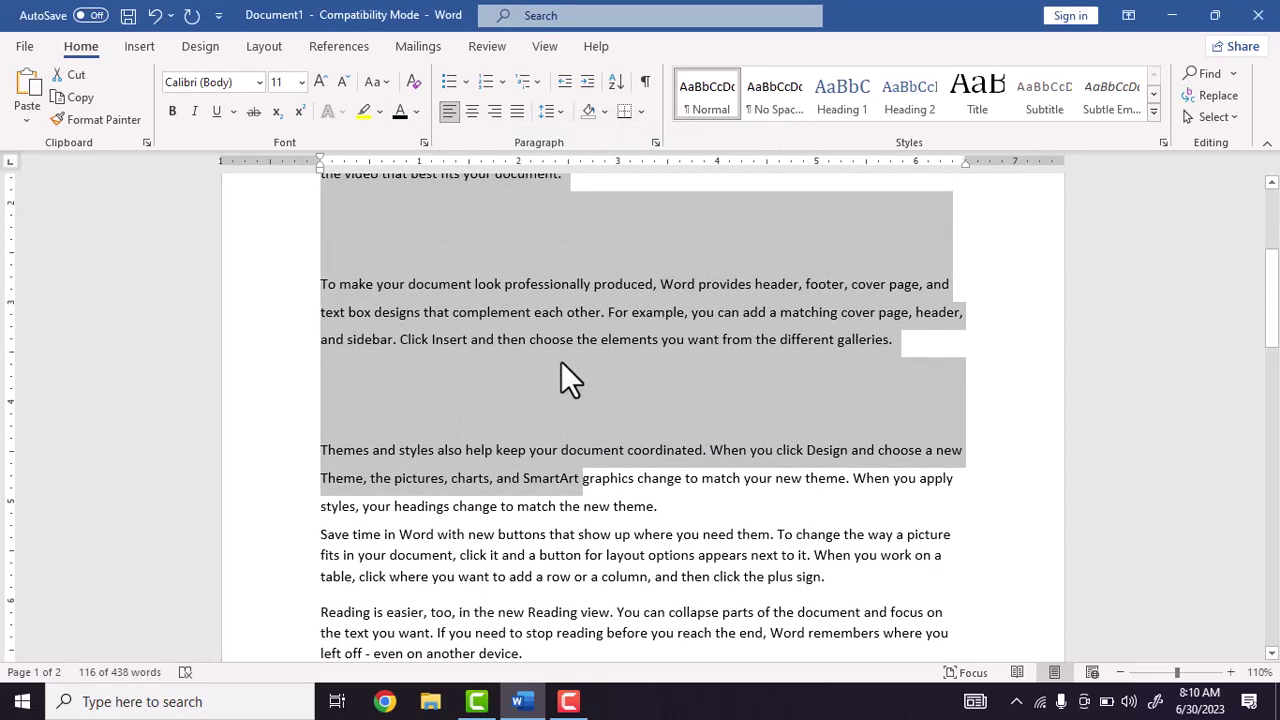
Reduce the space before the three paragraphs to 0 pt
click(654, 143)
click(547, 417)
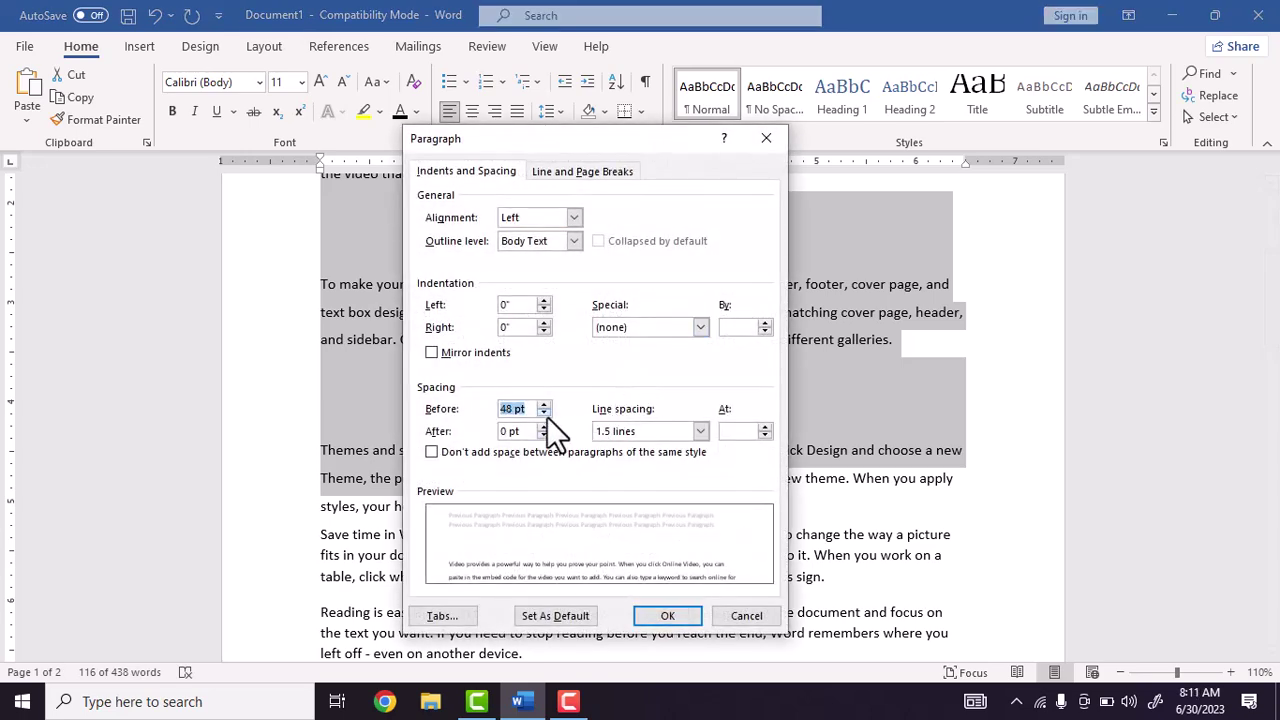
click(546, 416)
click(546, 416)
click(546, 416)
click(546, 416)
click(546, 416)
click(546, 416)
click(546, 416)
click(546, 416)
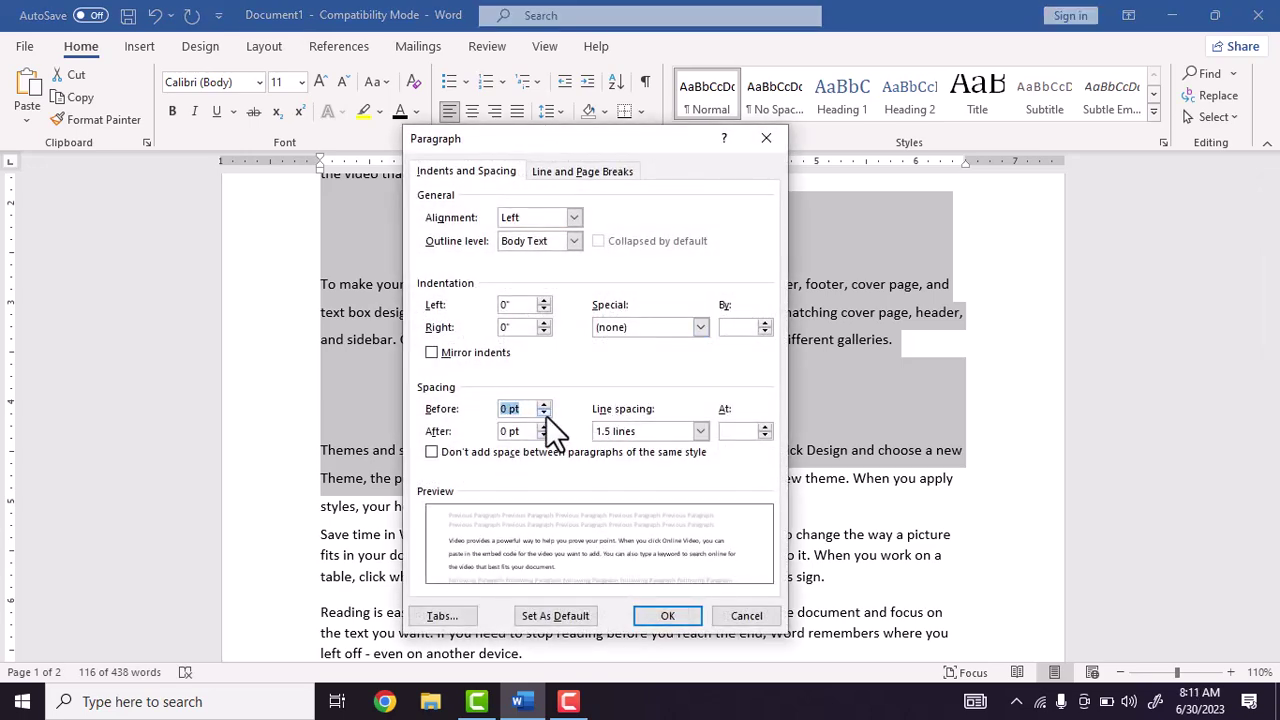
click(680, 620)
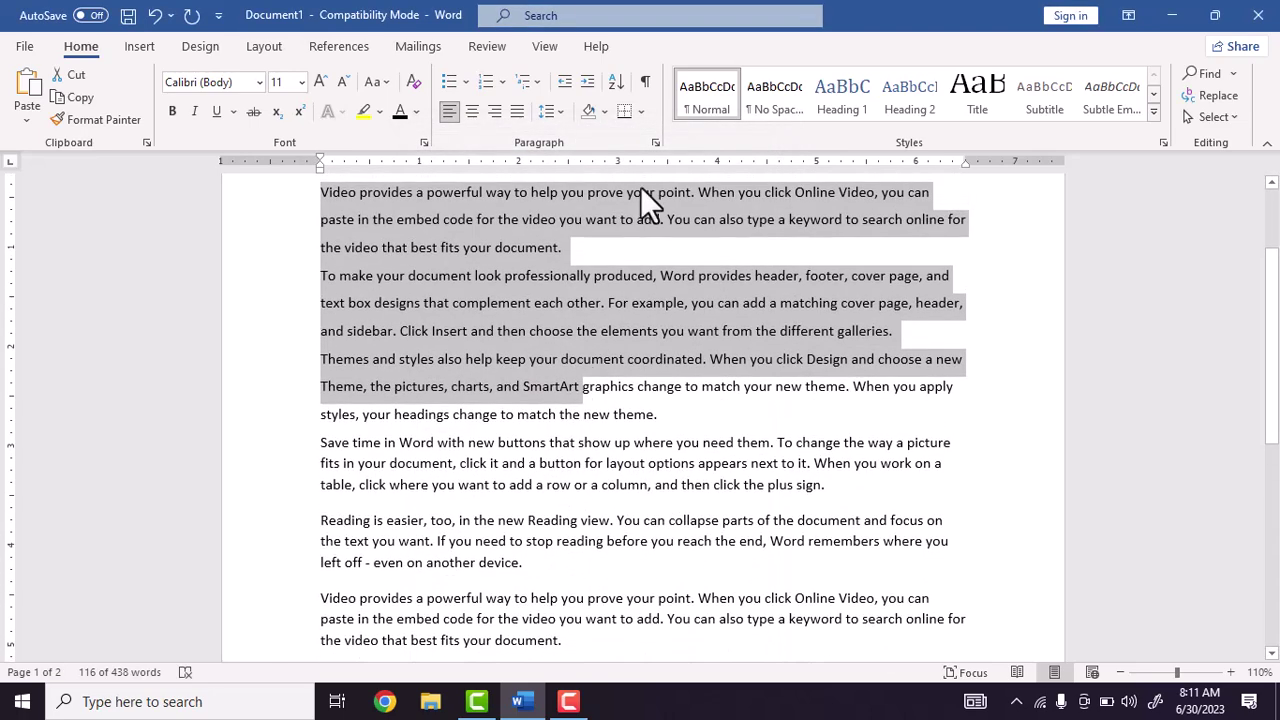
Raise the space before the three paragraphs to 24 pt
click(655, 143)
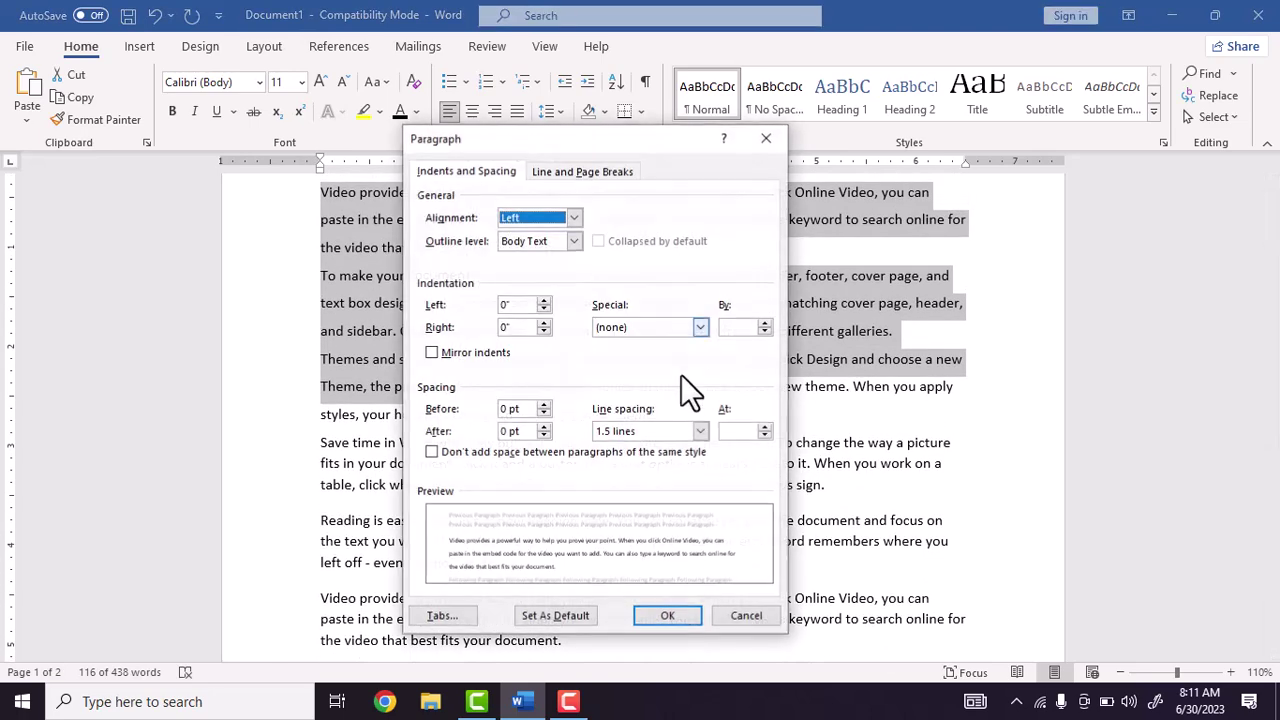
click(545, 405)
click(545, 405)
click(545, 405)
click(545, 405)
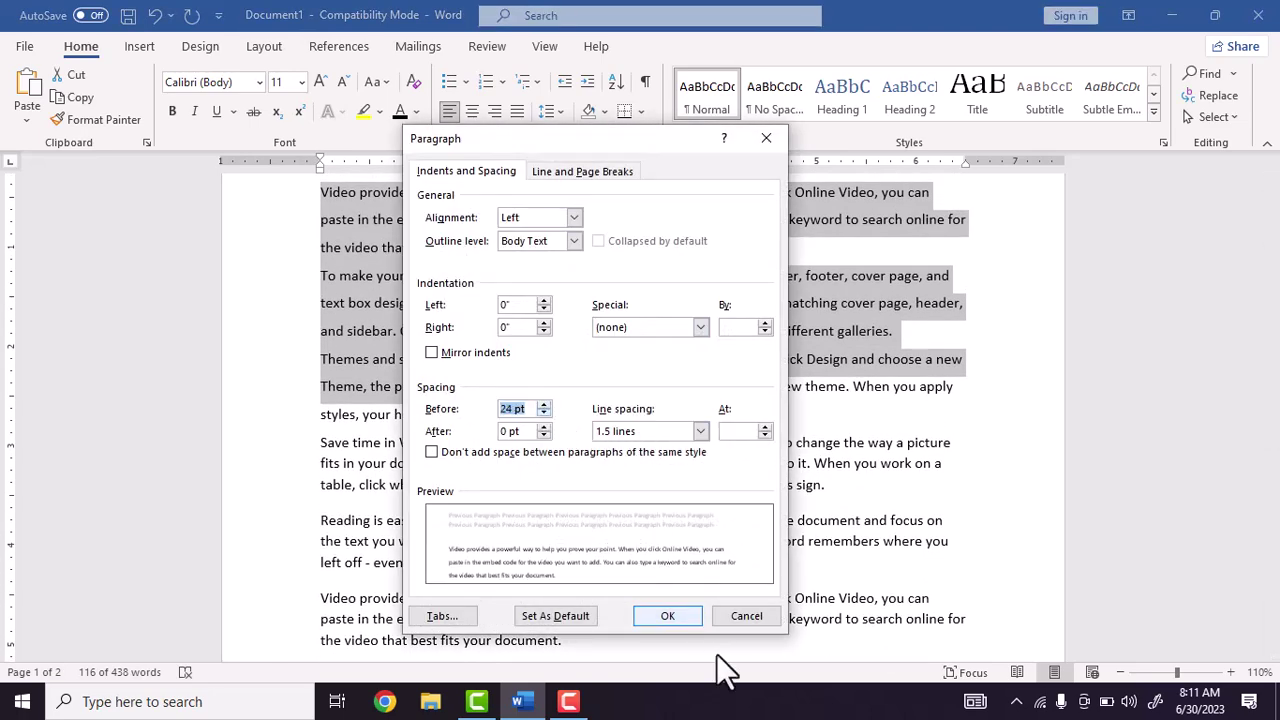
click(672, 617)
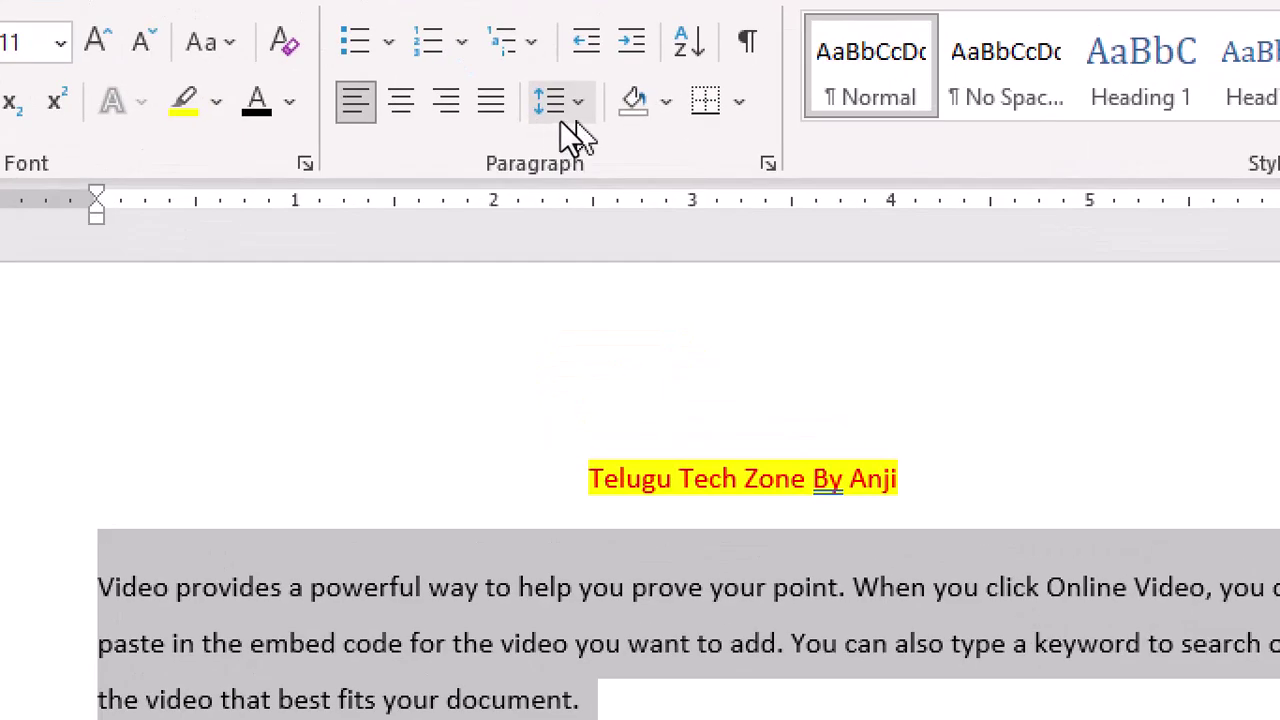
Remove, then re-add, space before using the Line and Paragraph Spacing menu
click(556, 115)
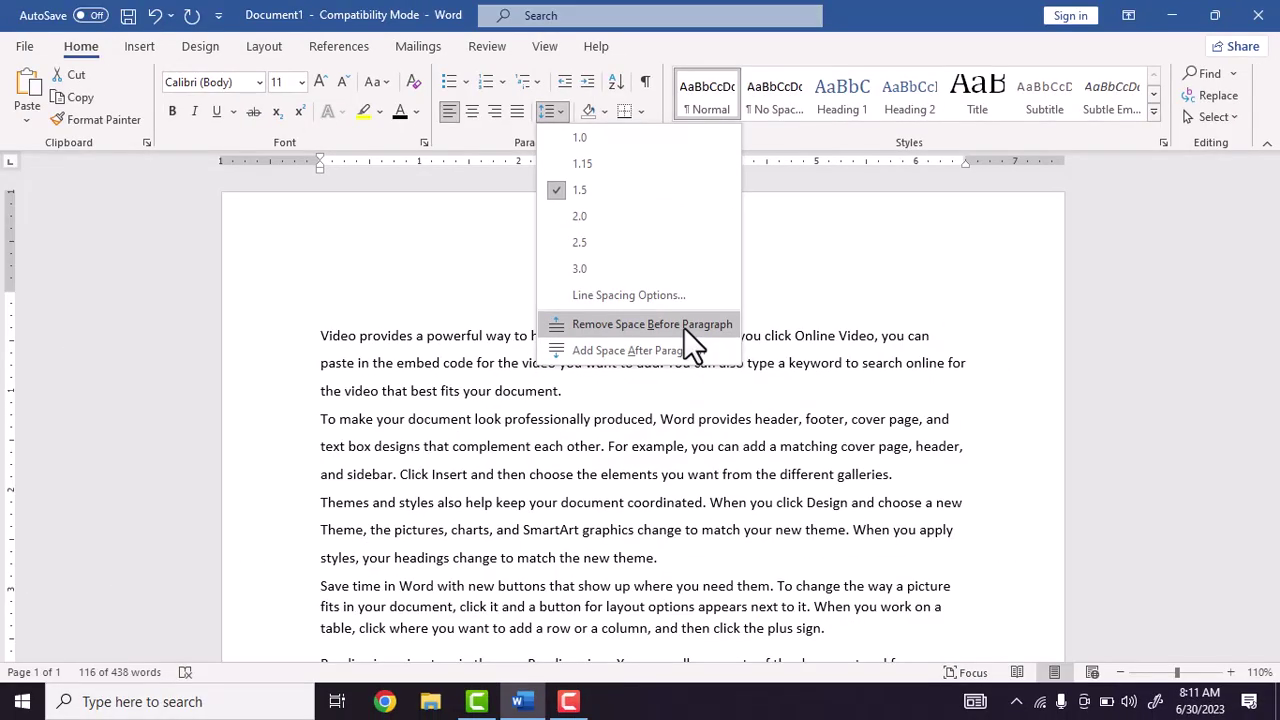
click(684, 327)
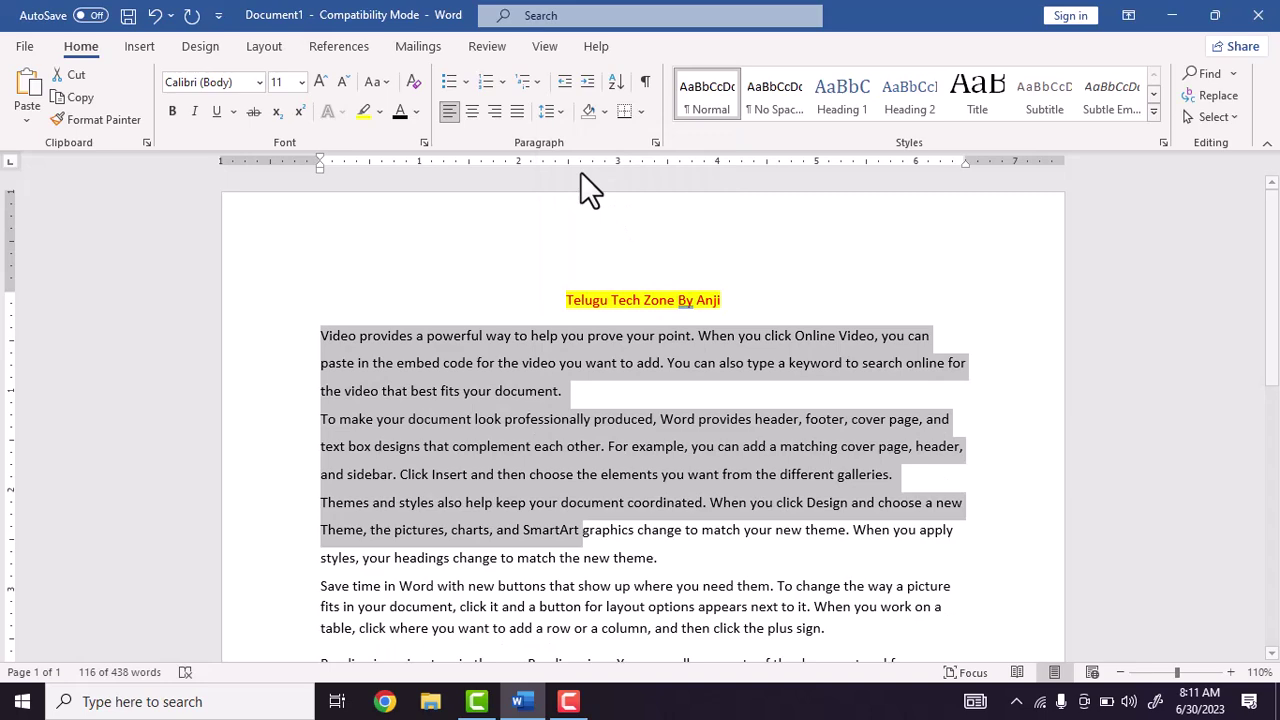
click(558, 117)
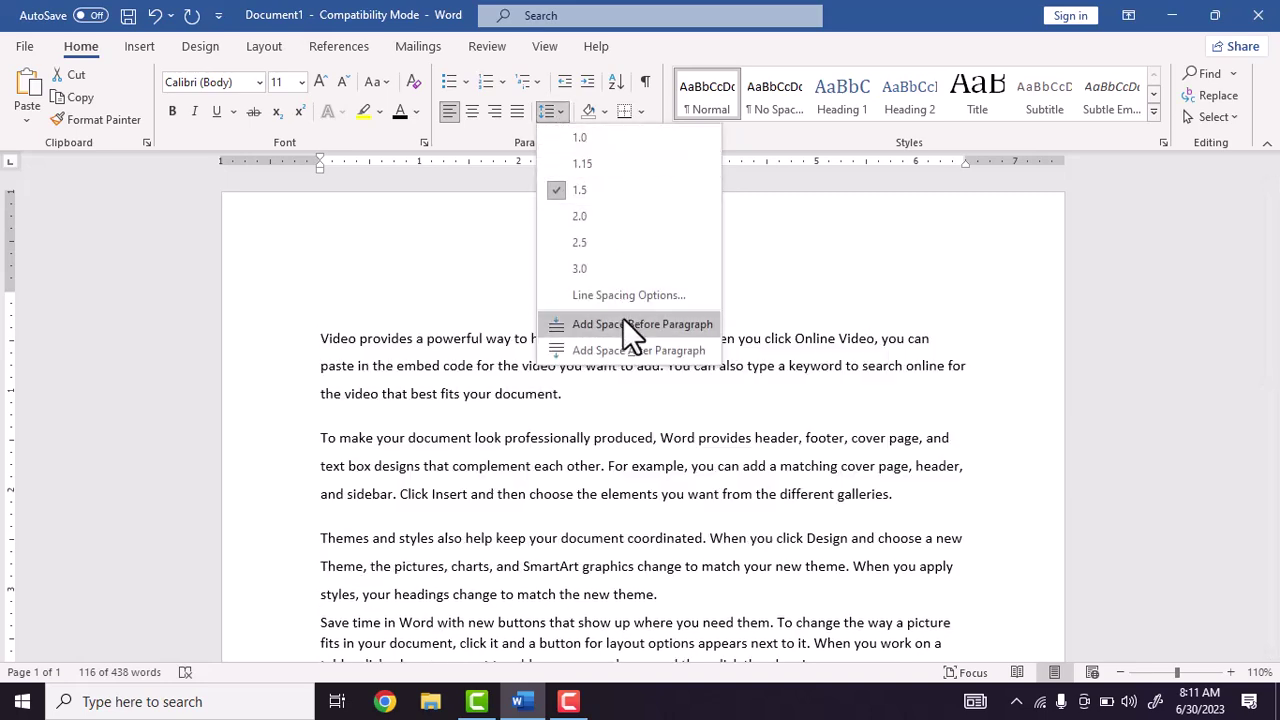
click(606, 330)
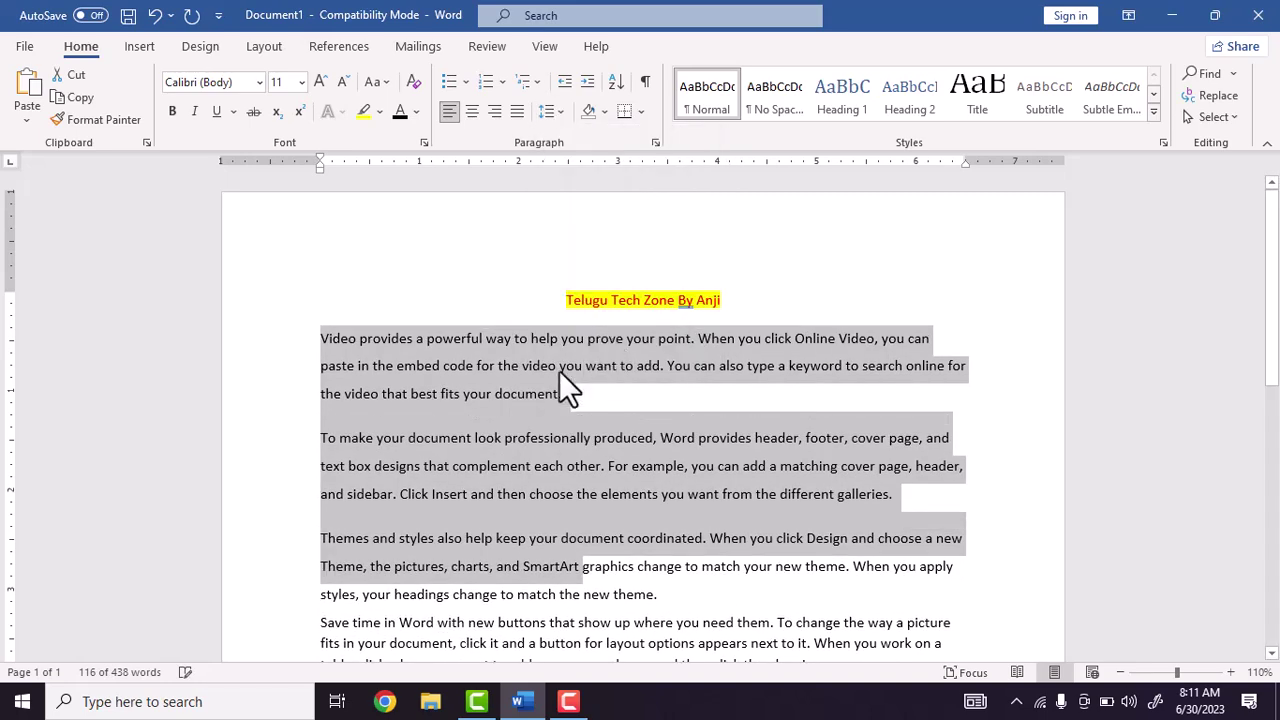
Set Spacing Before to 0 pt in the Paragraph dialog, leaving space after unchanged
click(657, 143)
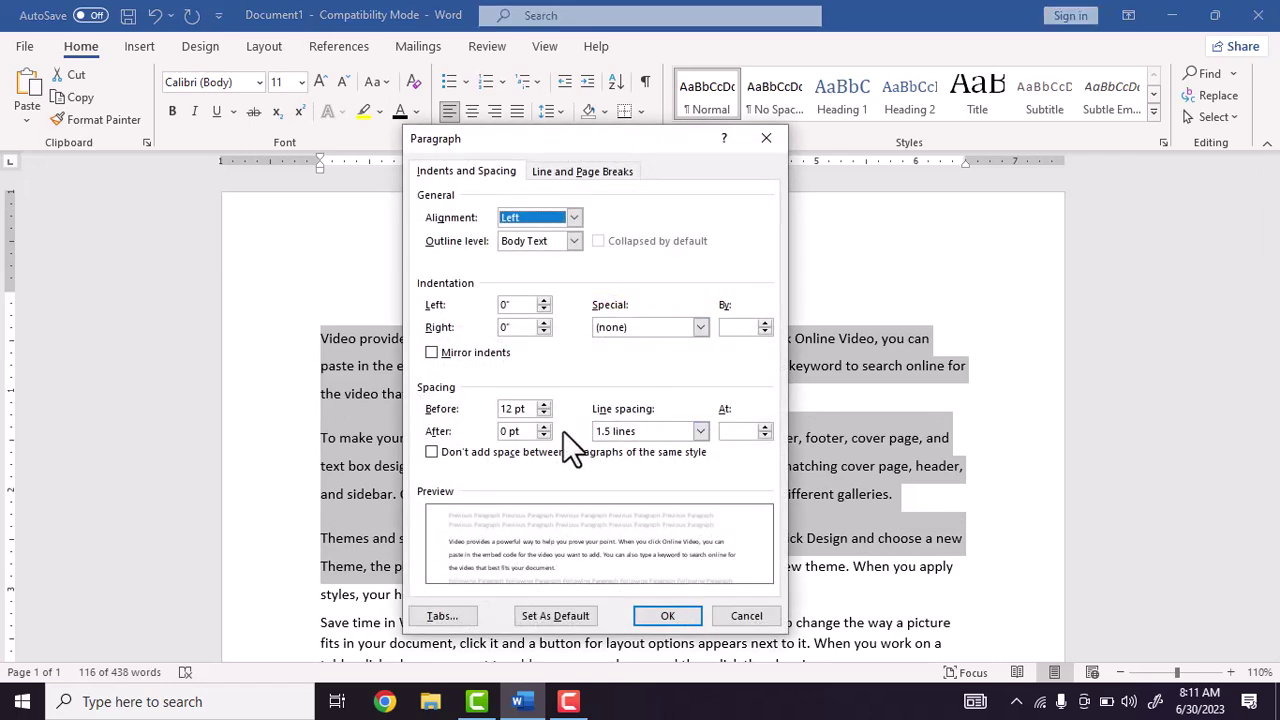
click(746, 613)
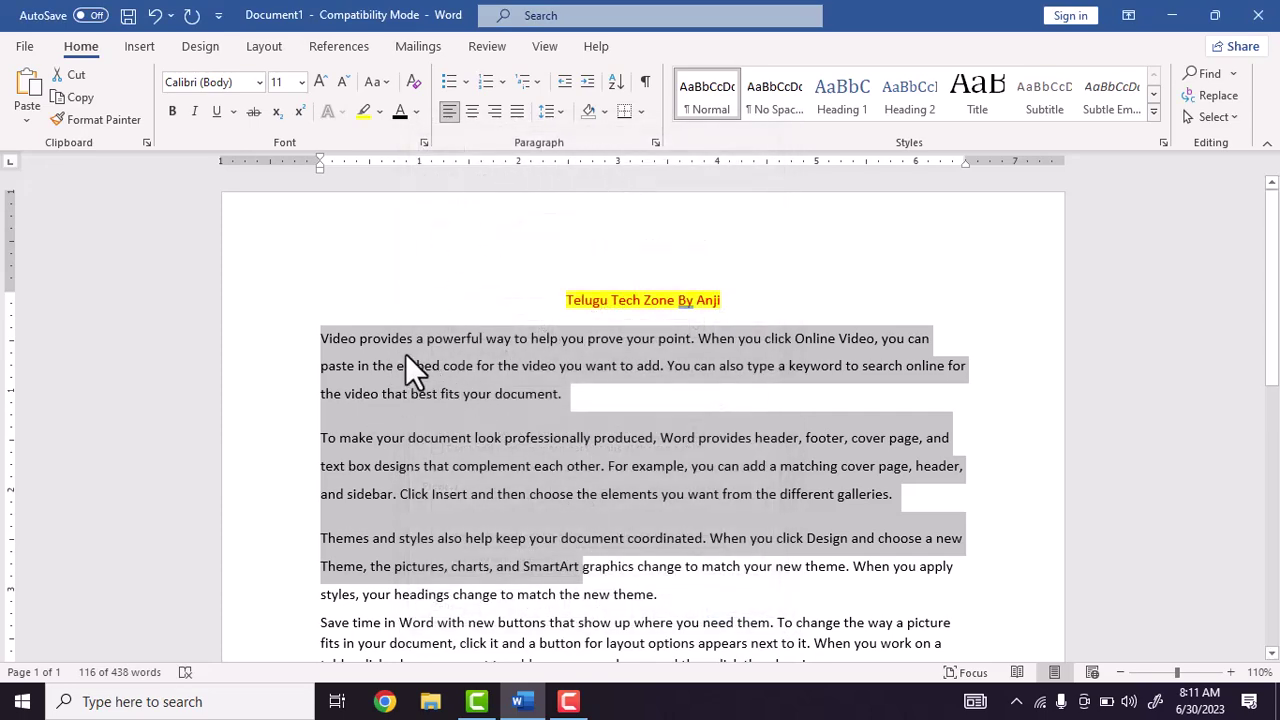
click(655, 142)
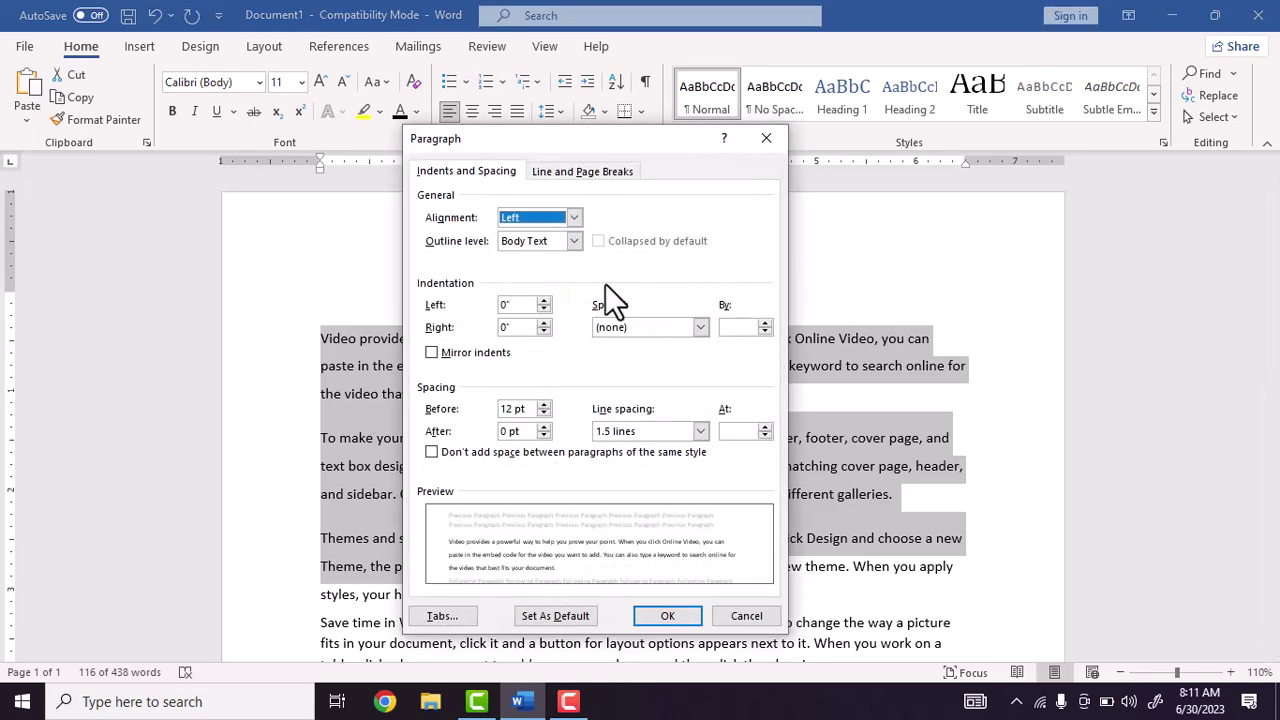
click(544, 413)
click(544, 413)
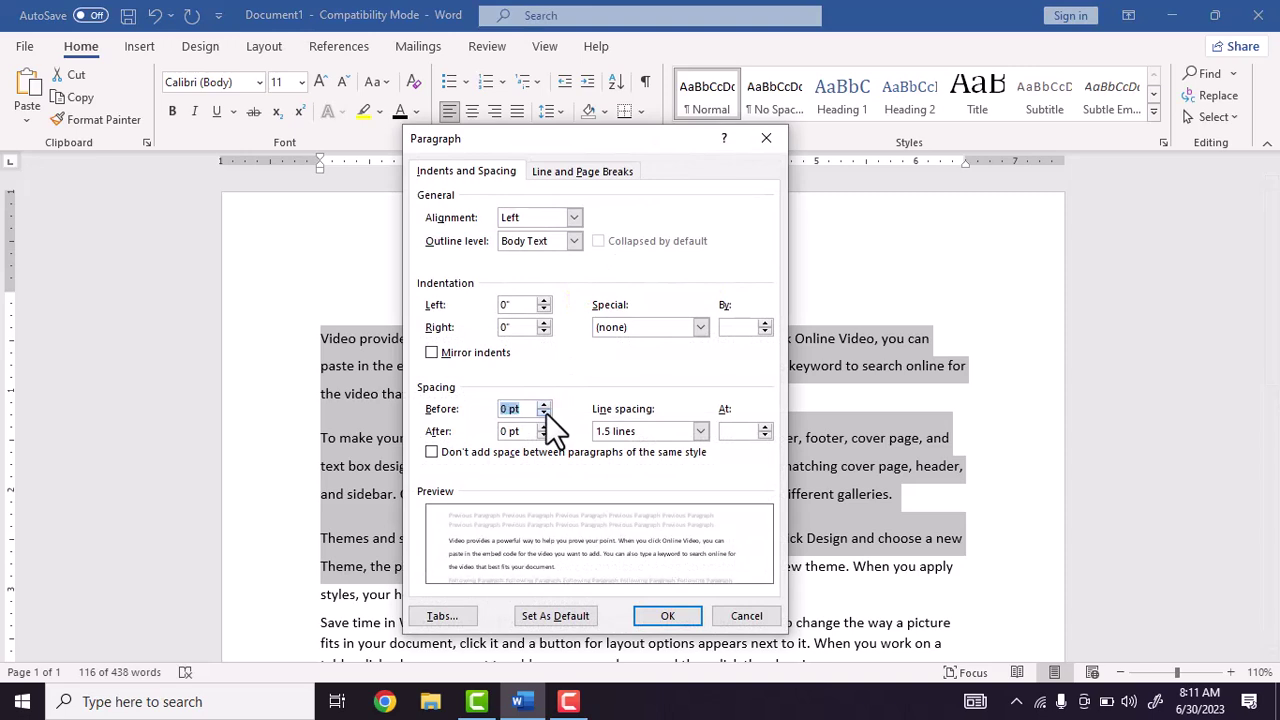
click(666, 614)
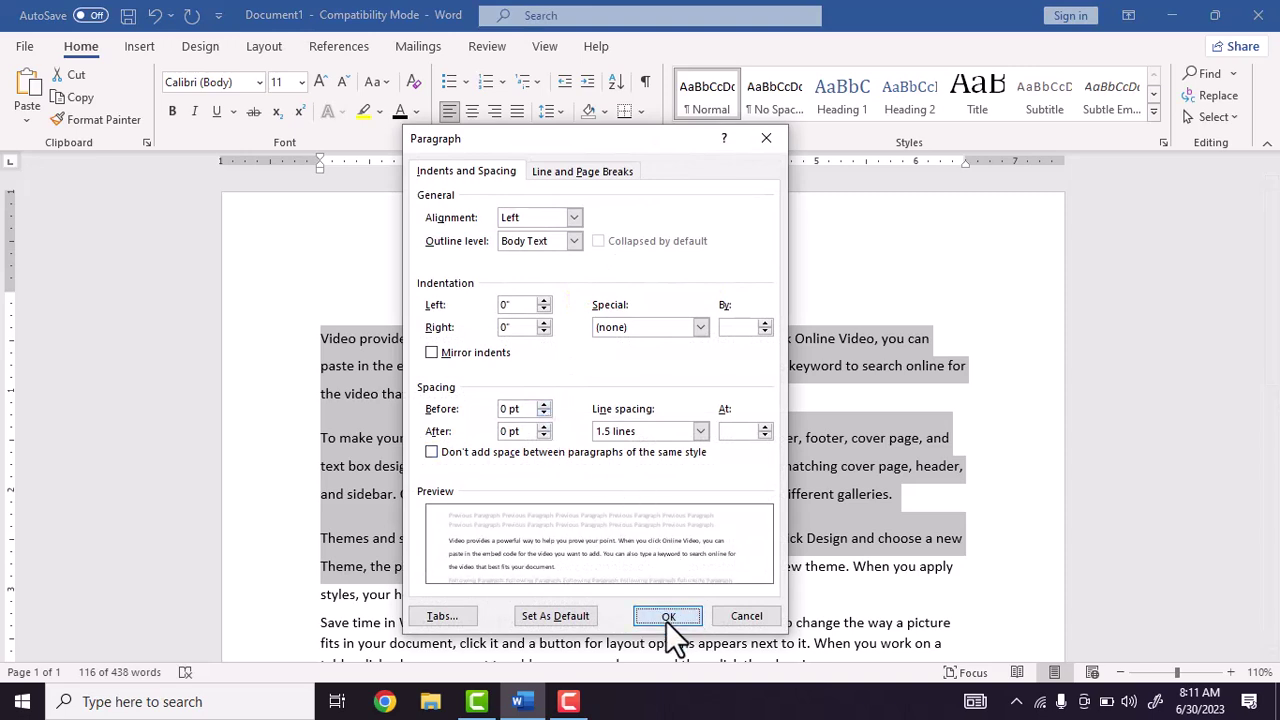
click(547, 109)
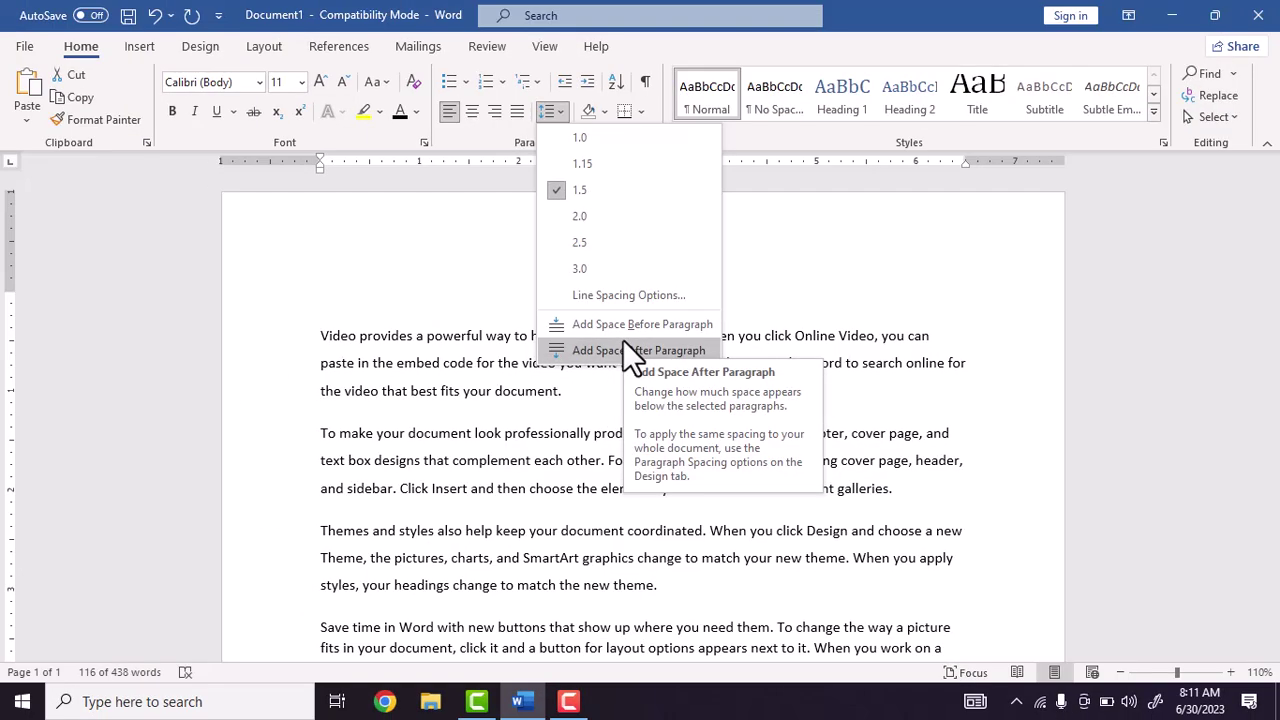
key(Escape)
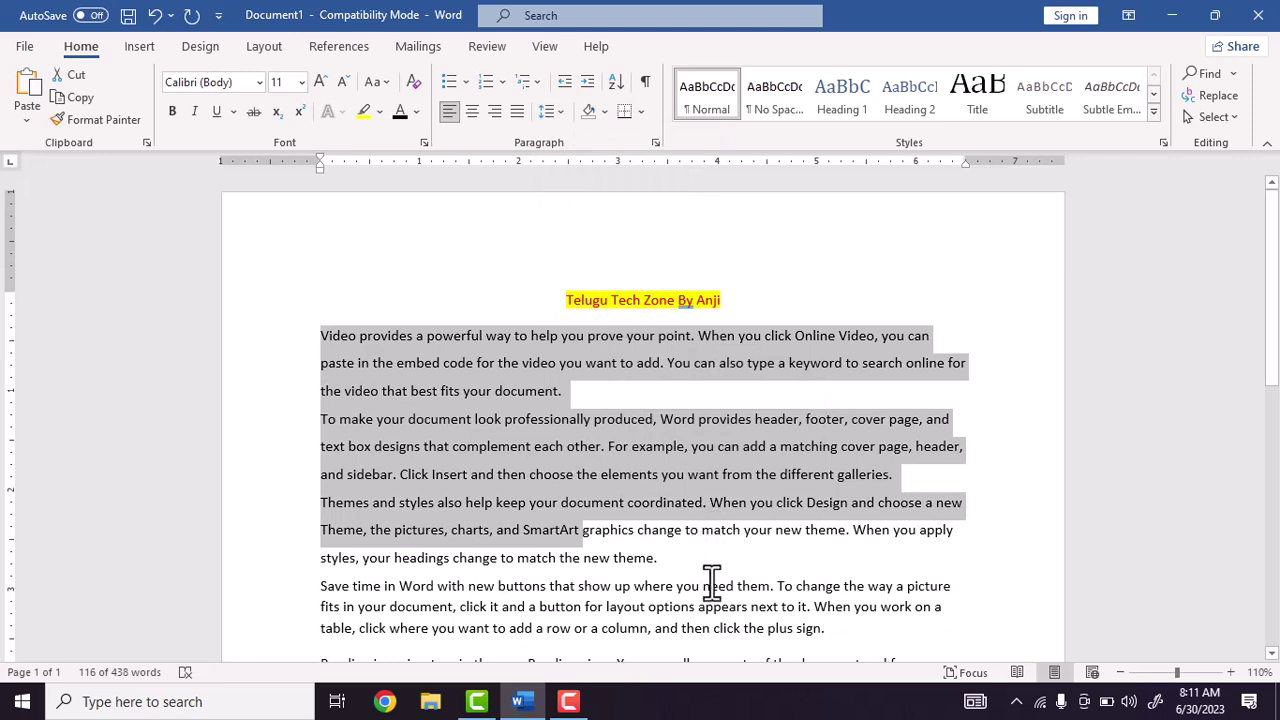
Deselect, place the caret in the second paragraph, and view the Paragraph dialog's indentation options
click(619, 476)
click(545, 420)
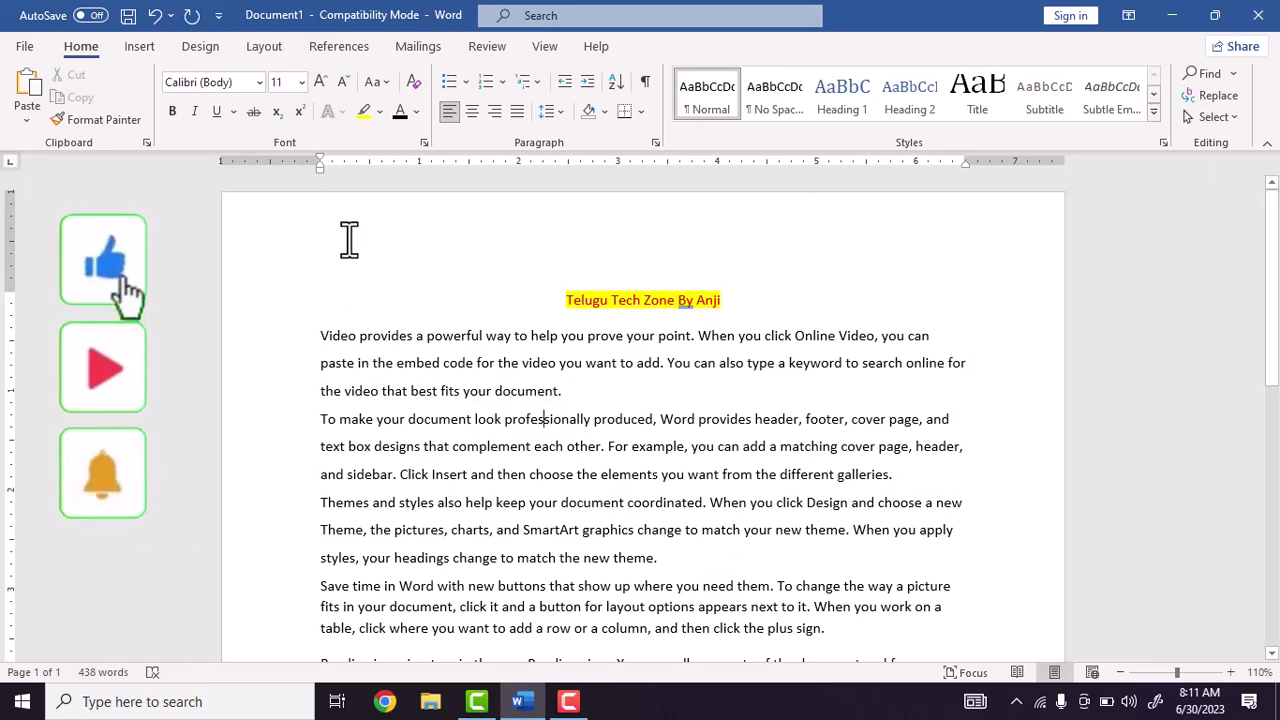
click(655, 142)
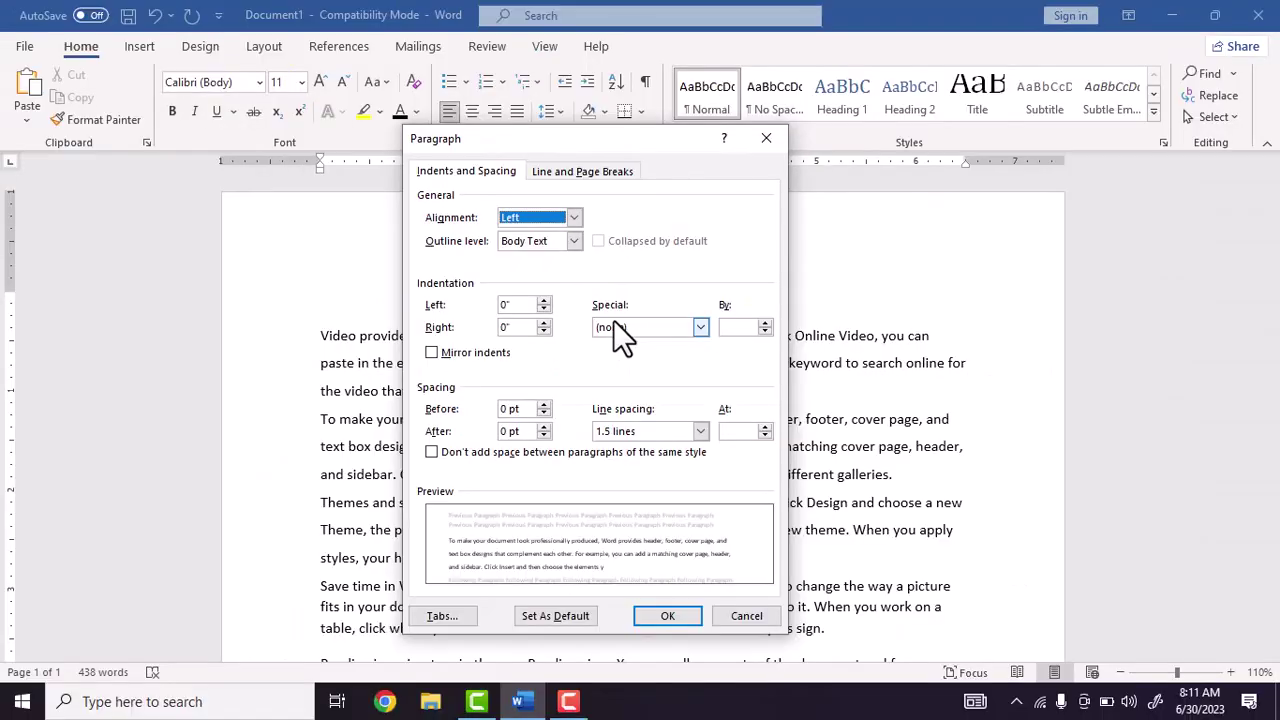
drag(633, 139, 539, 111)
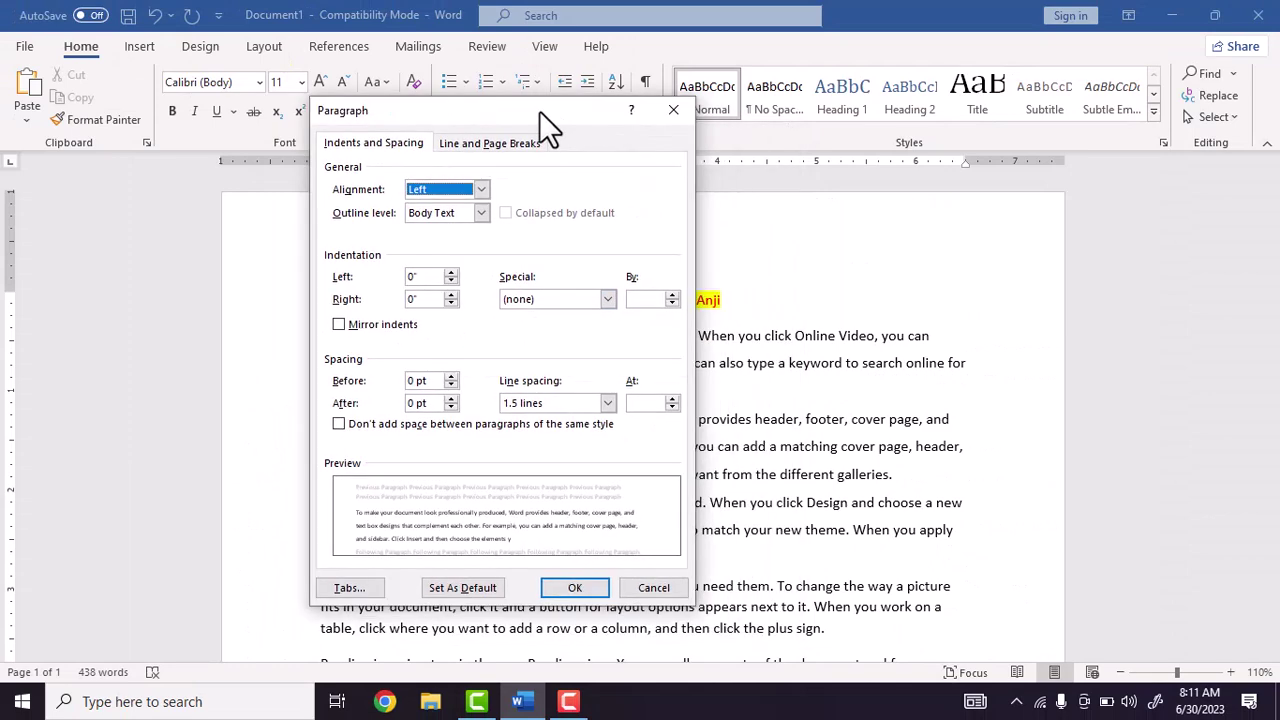
click(657, 587)
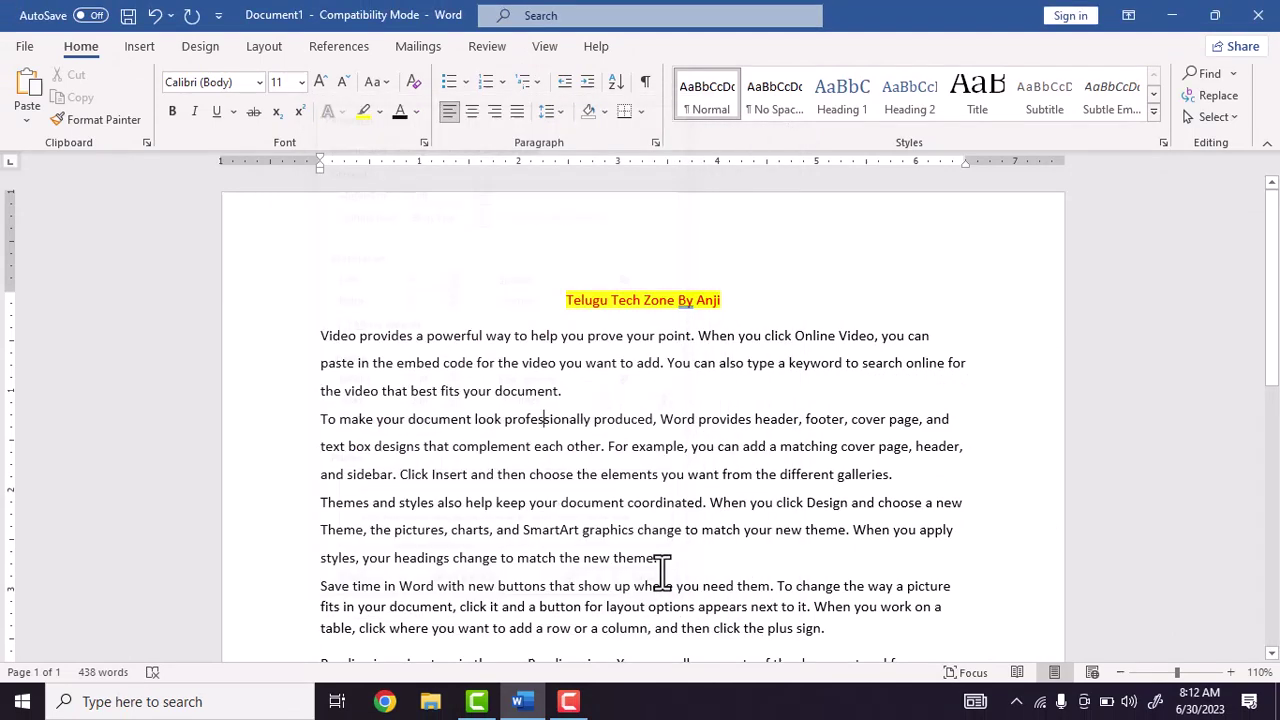
Insert empty lines after the first and second body paragraphs
click(607, 393)
key(Return)
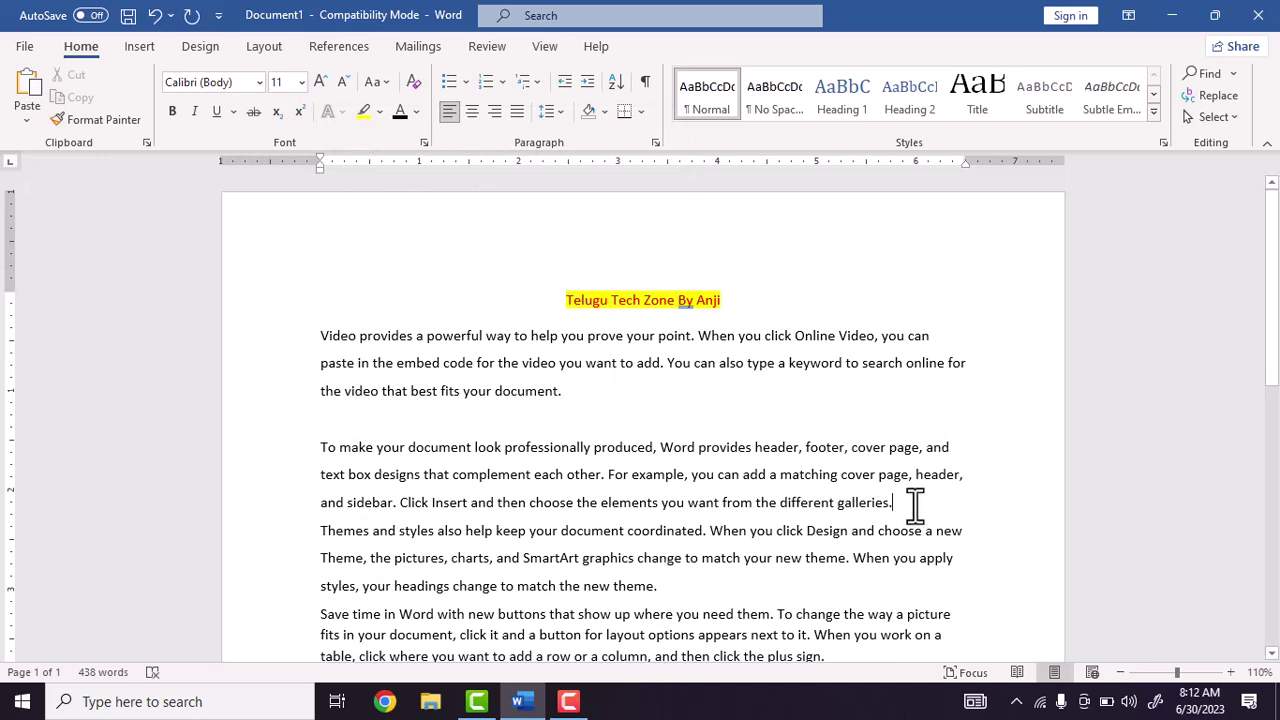
key(Return)
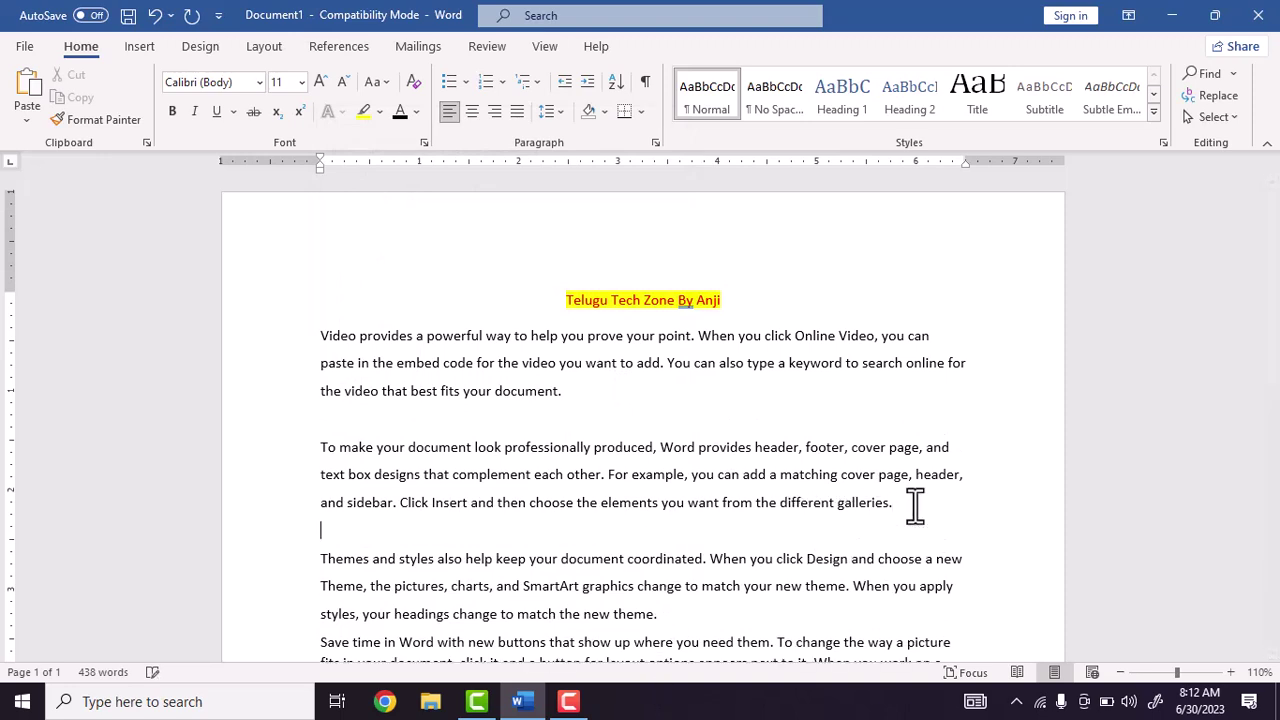
Prefix the first paragraph with 'SUB:-' and the second with 'REF:-'
click(322, 336)
text(SUB)
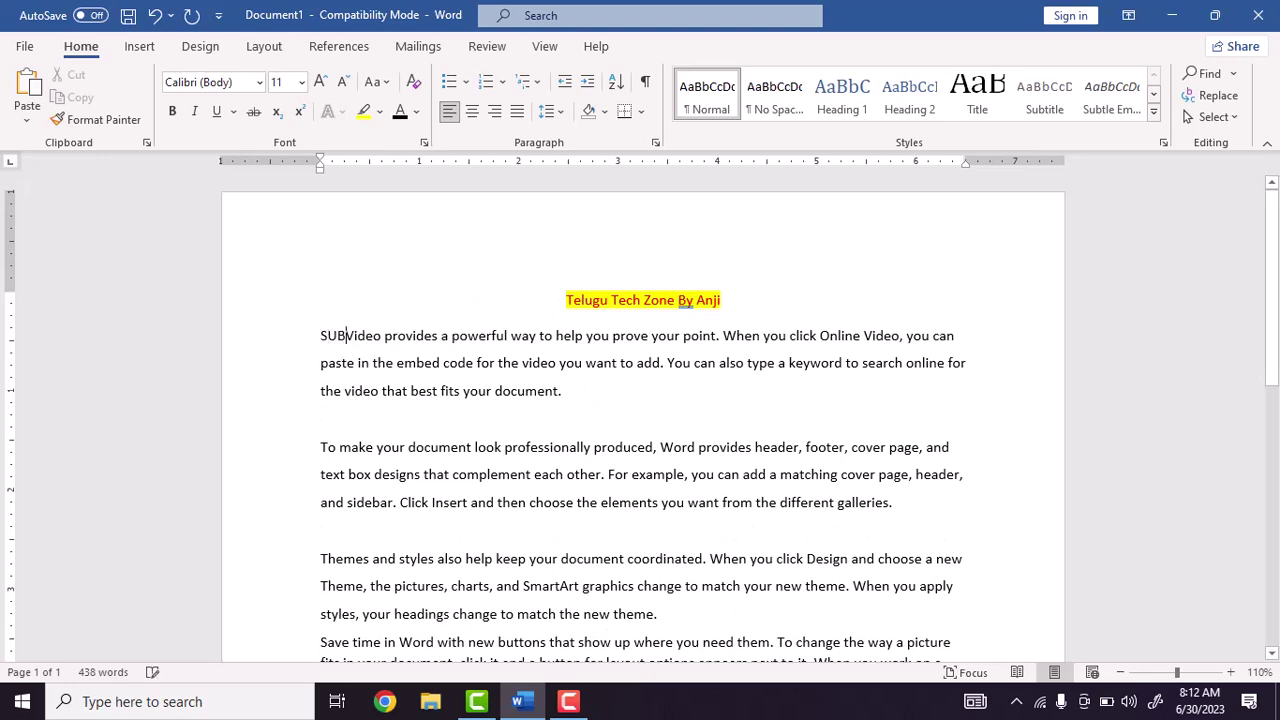
text(:-)
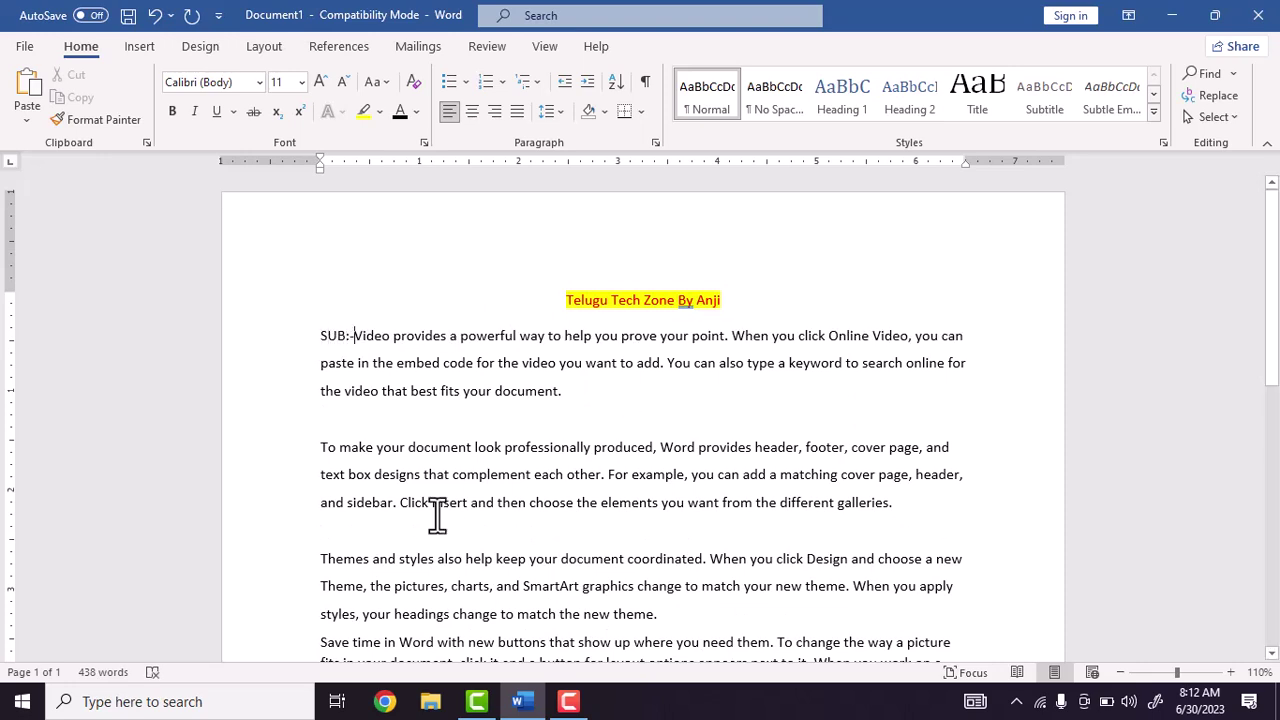
click(325, 447)
text(REF)
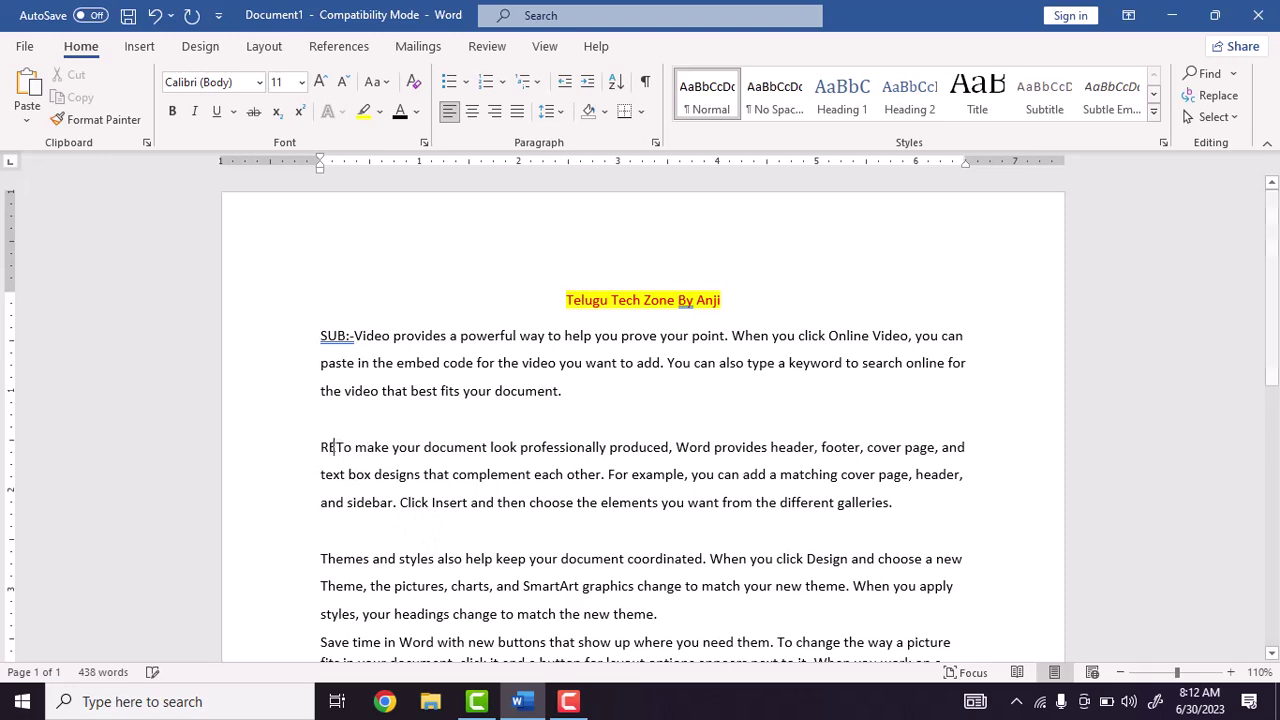
text(:-)
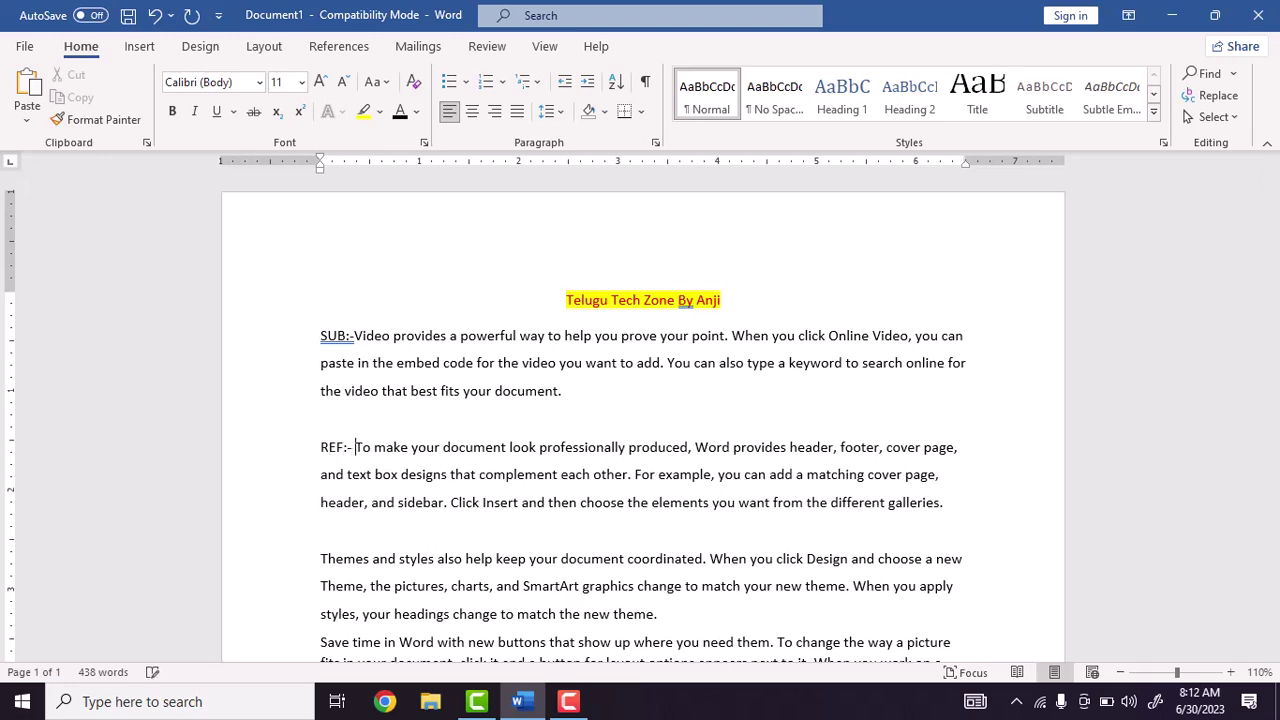
click(449, 365)
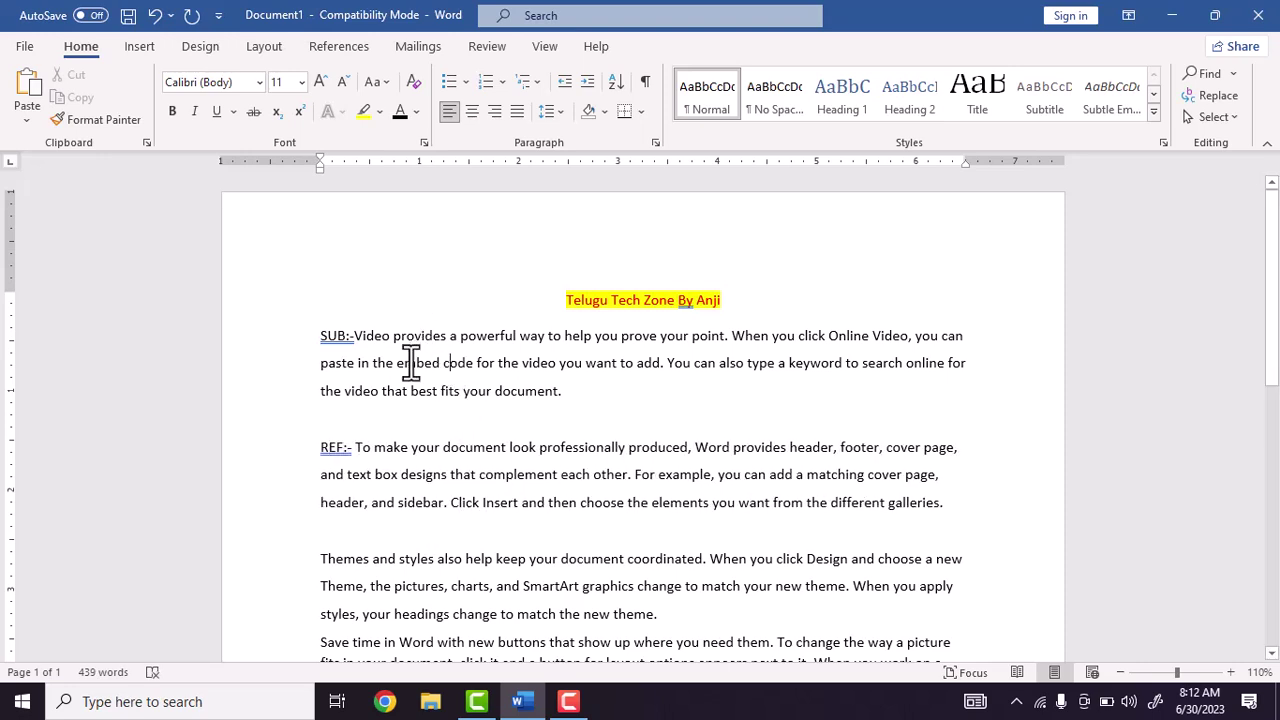
Clear the tabs before SUB:-, restore its line break below the title, and left-align it
ctrl+scroll(410, 362, up, 2)
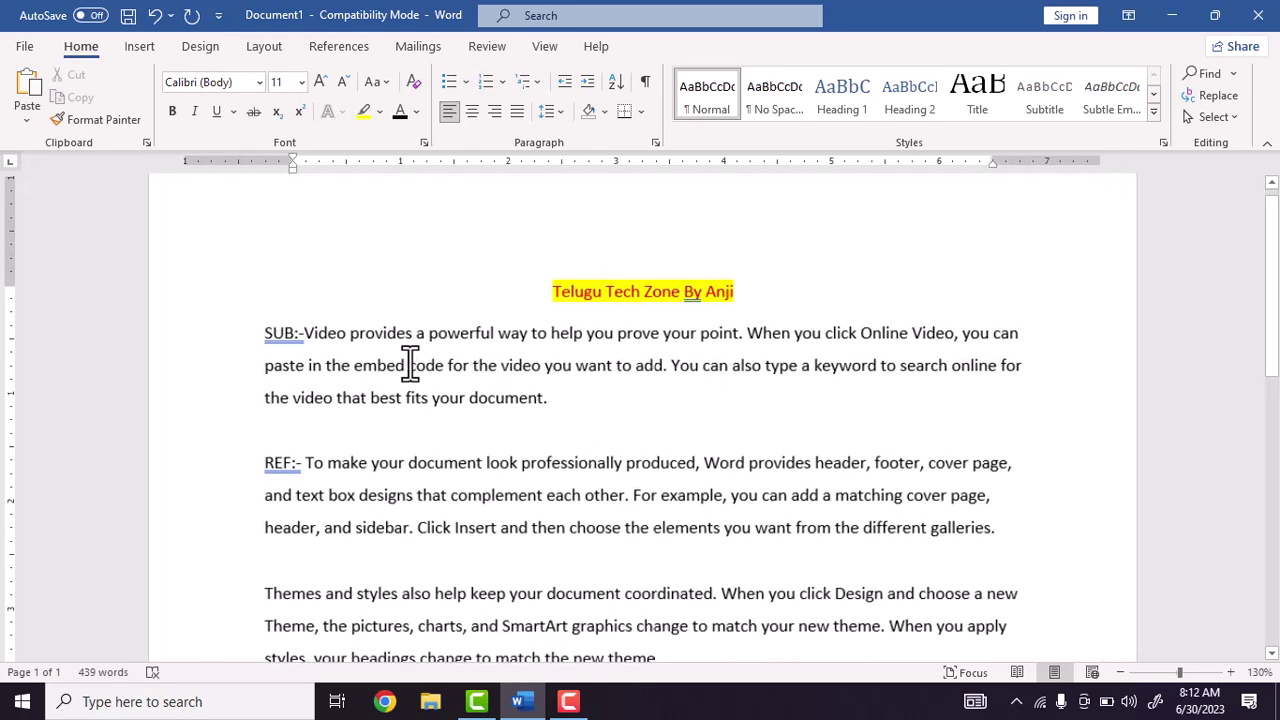
click(262, 332)
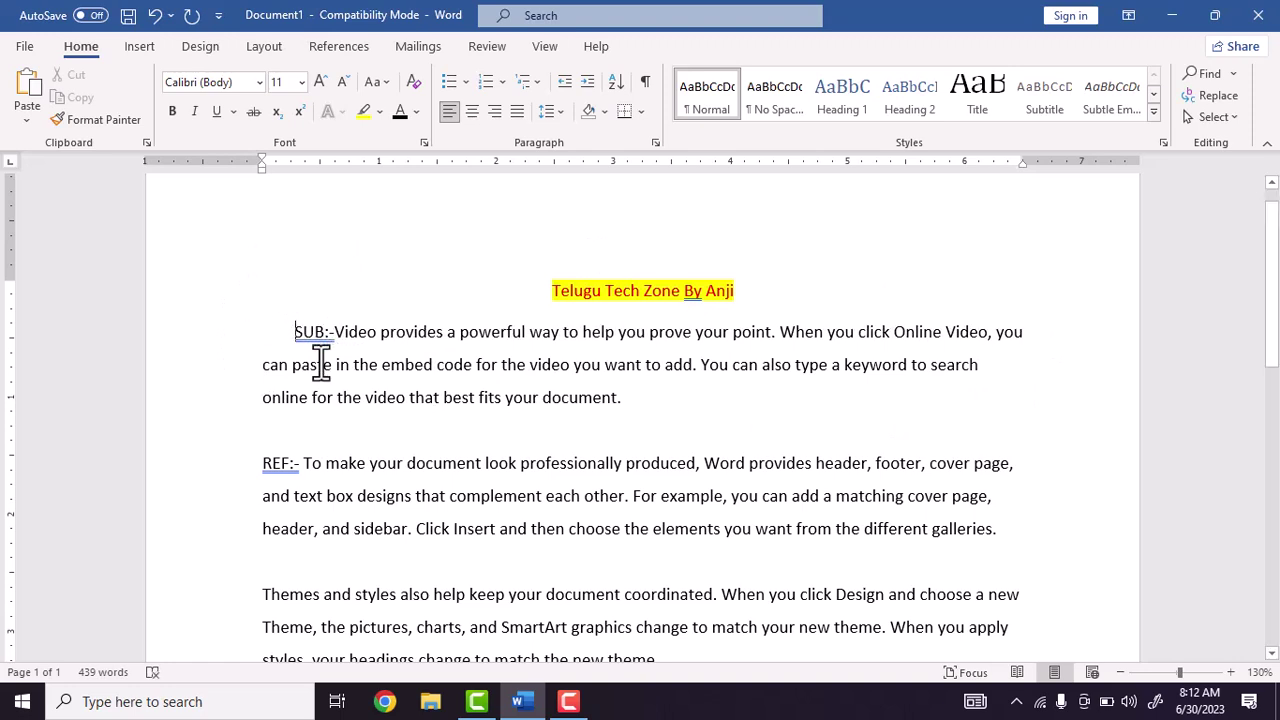
key(Tab)
key(Tab)
key(BackSpace)
key(BackSpace)
key(BackSpace)
key(BackSpace)
key(BackSpace)
key(BackSpace)
key(BackSpace)
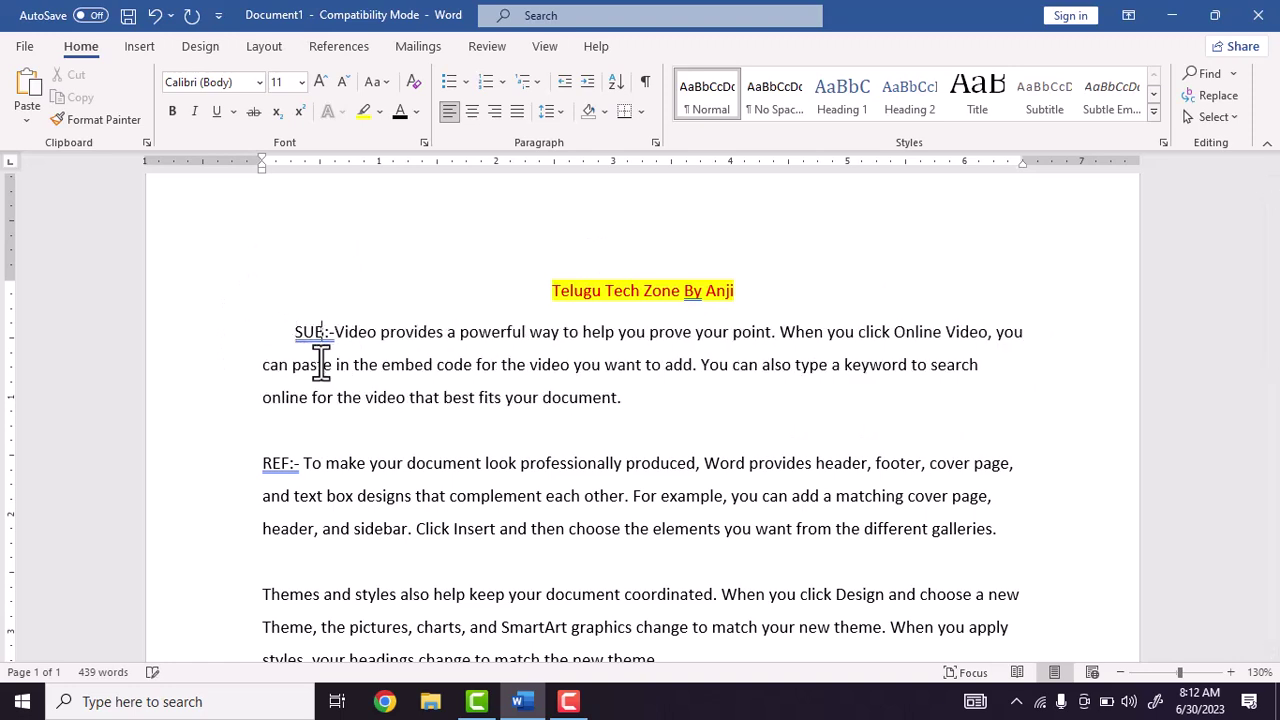
key(BackSpace)
key(BackSpace)
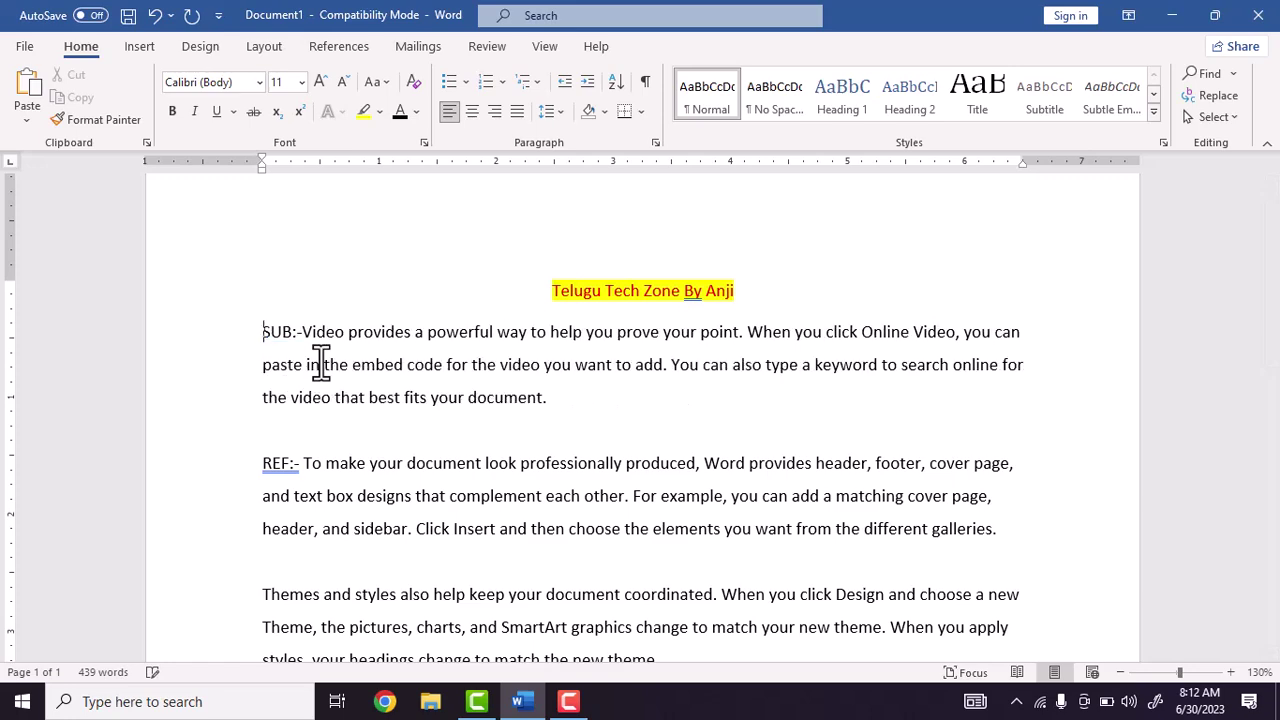
key(Return)
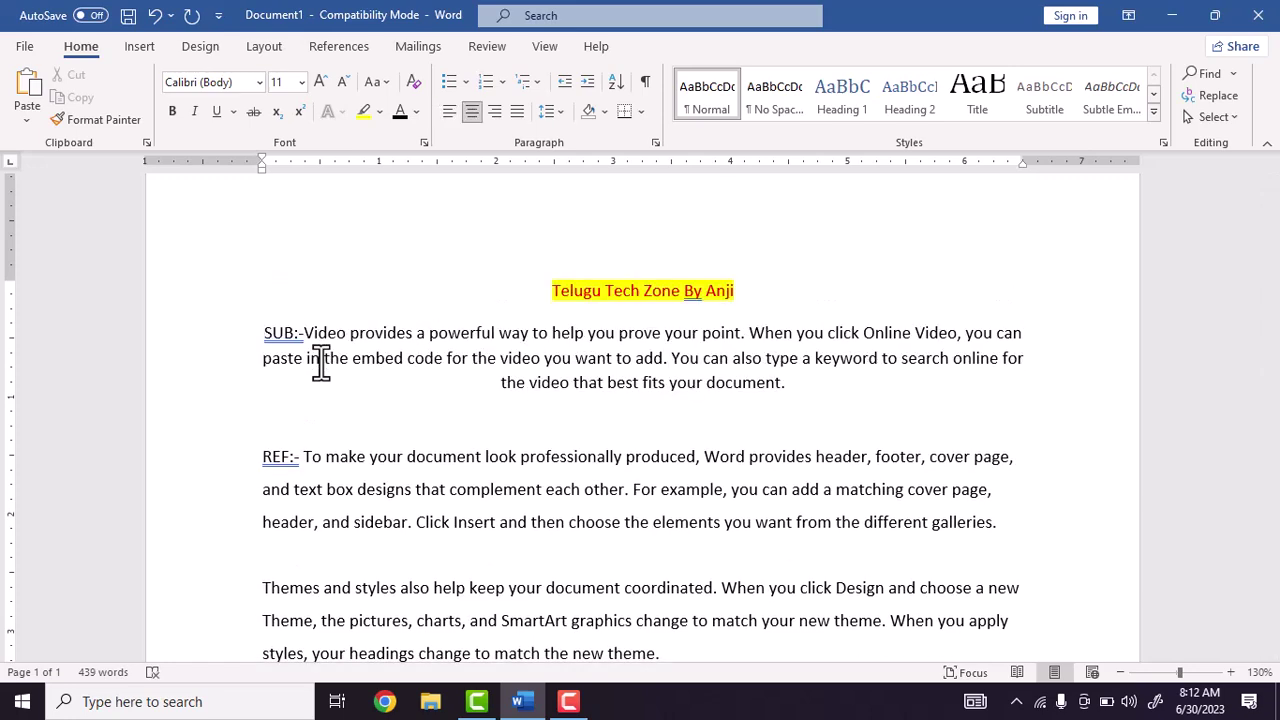
click(450, 110)
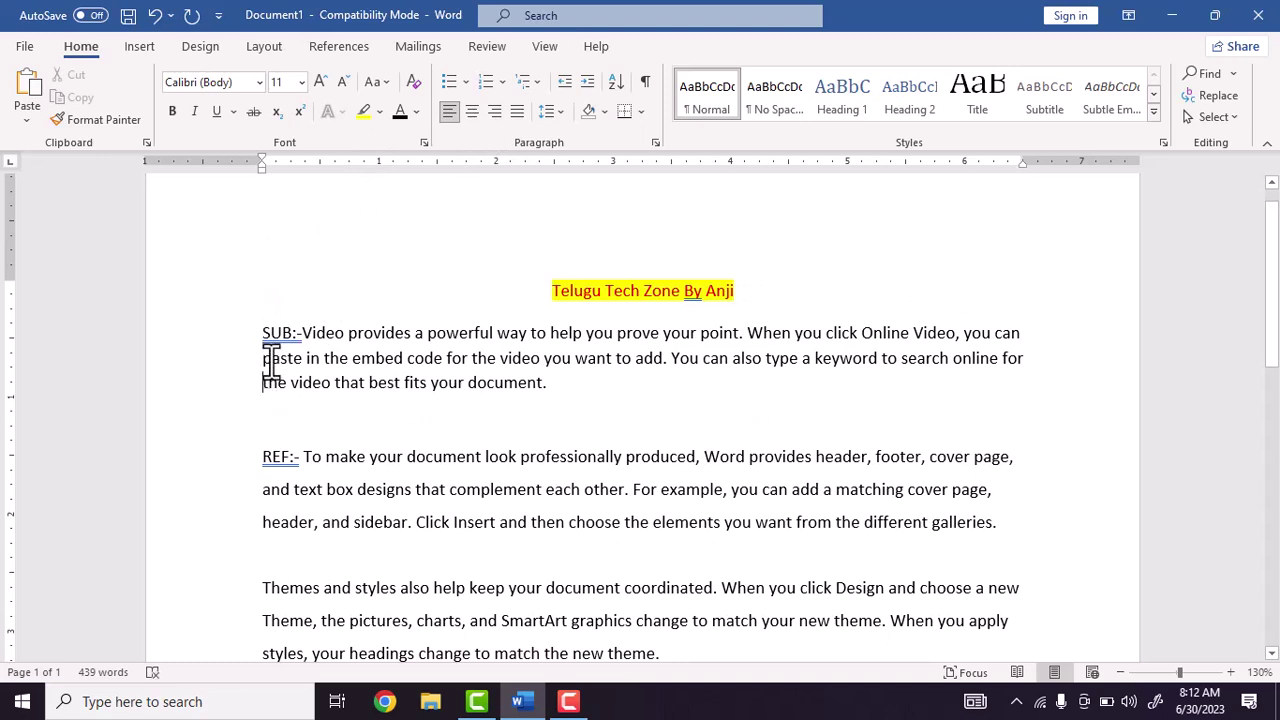
Tidy the leading spacing on the SUB paragraph's third line
click(269, 360)
key(Down)
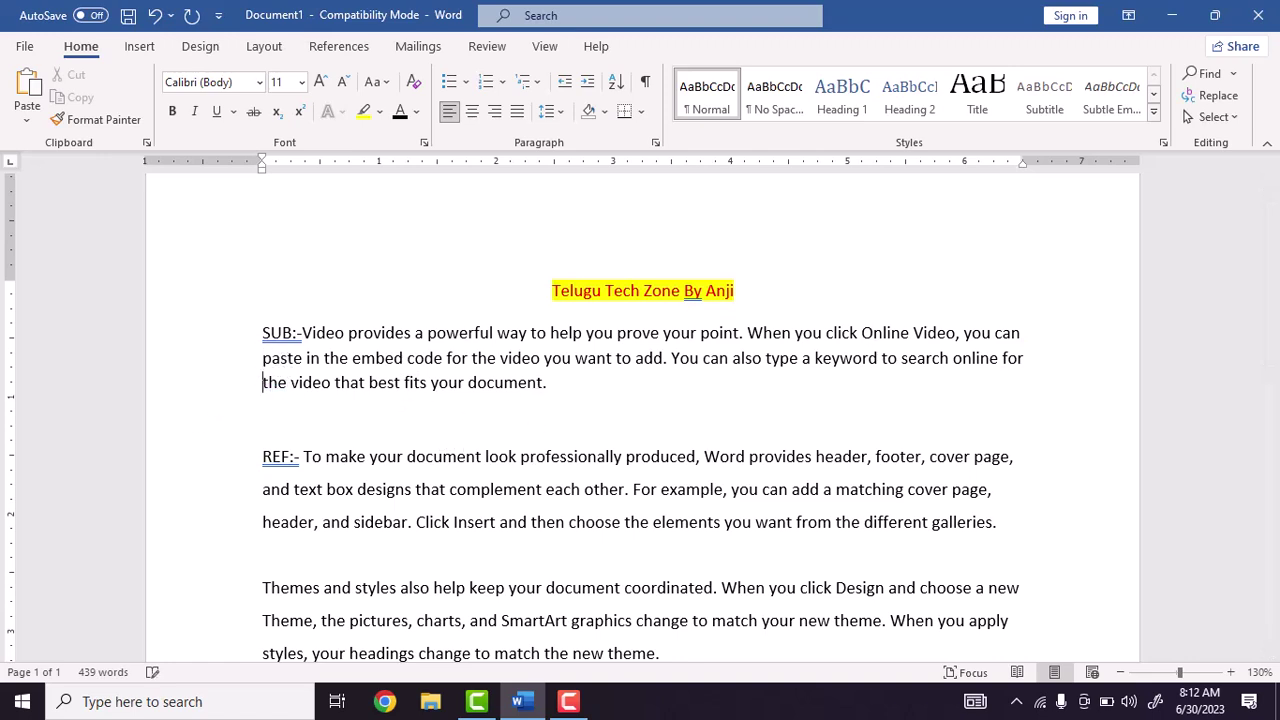
key(BackSpace)
click(263, 333)
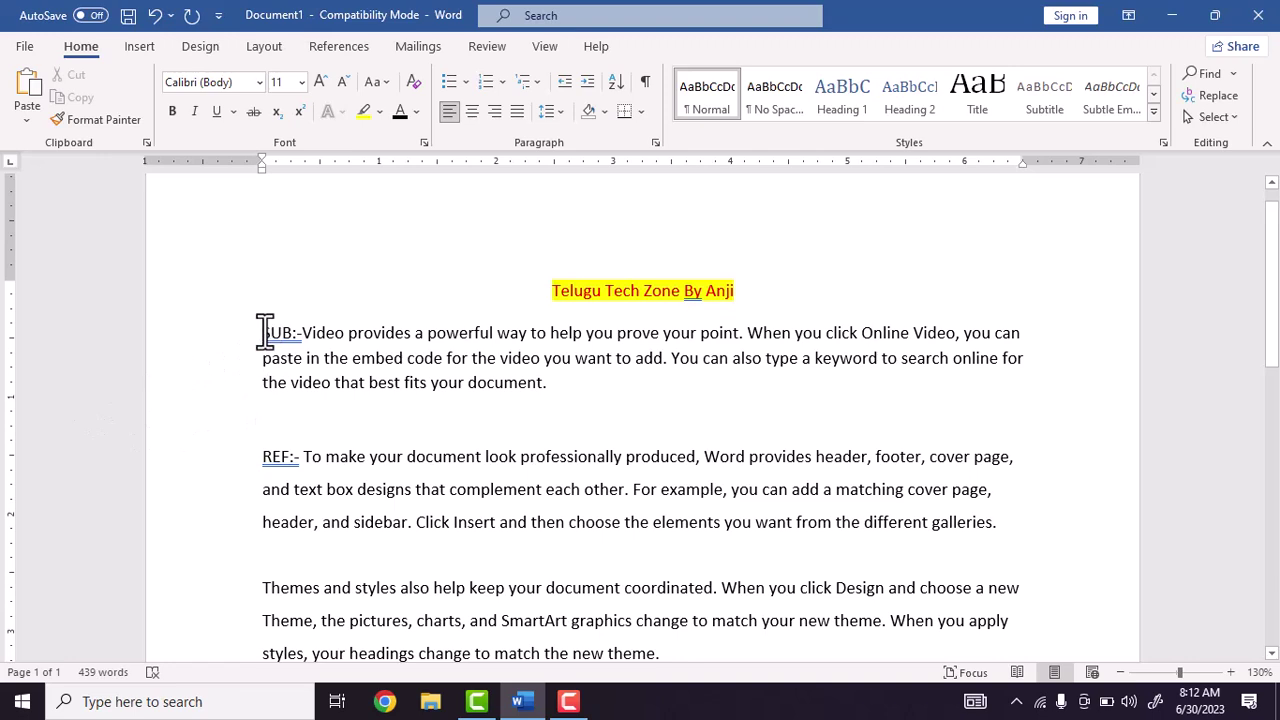
click(557, 393)
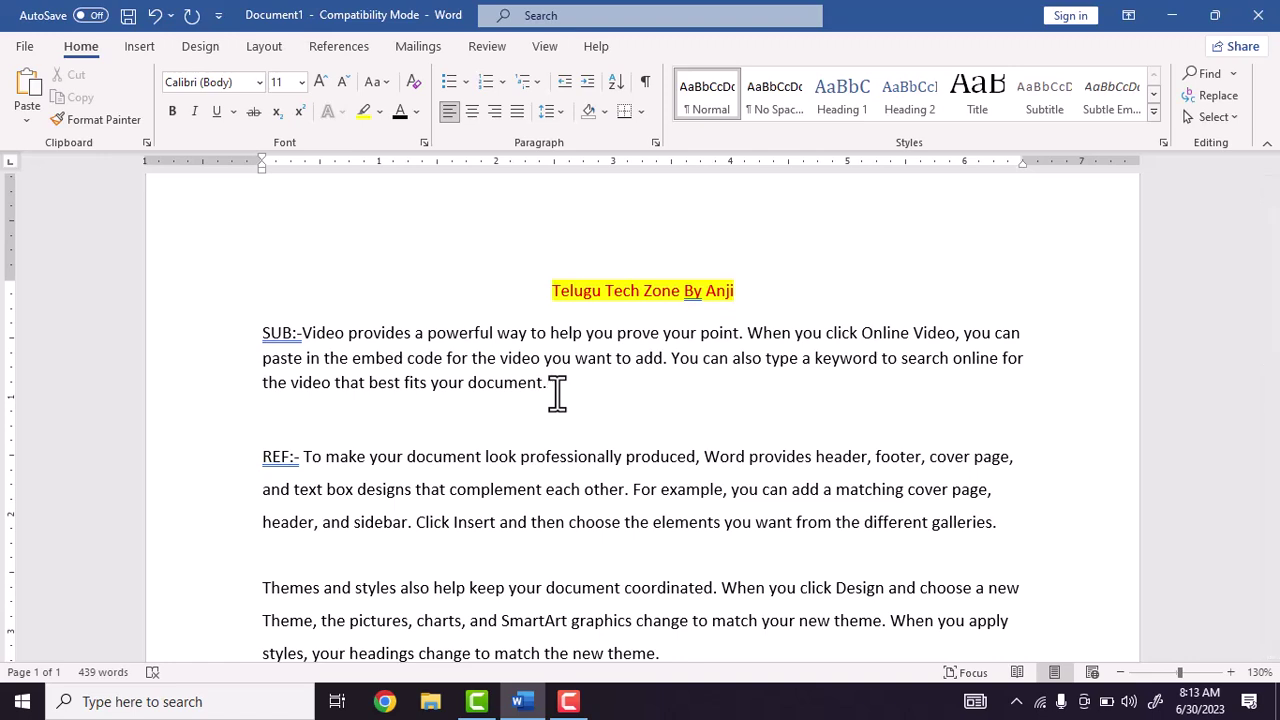
Select and deselect the SUB paragraph, then toggle the Ruler option in the View options
drag(557, 393, 270, 338)
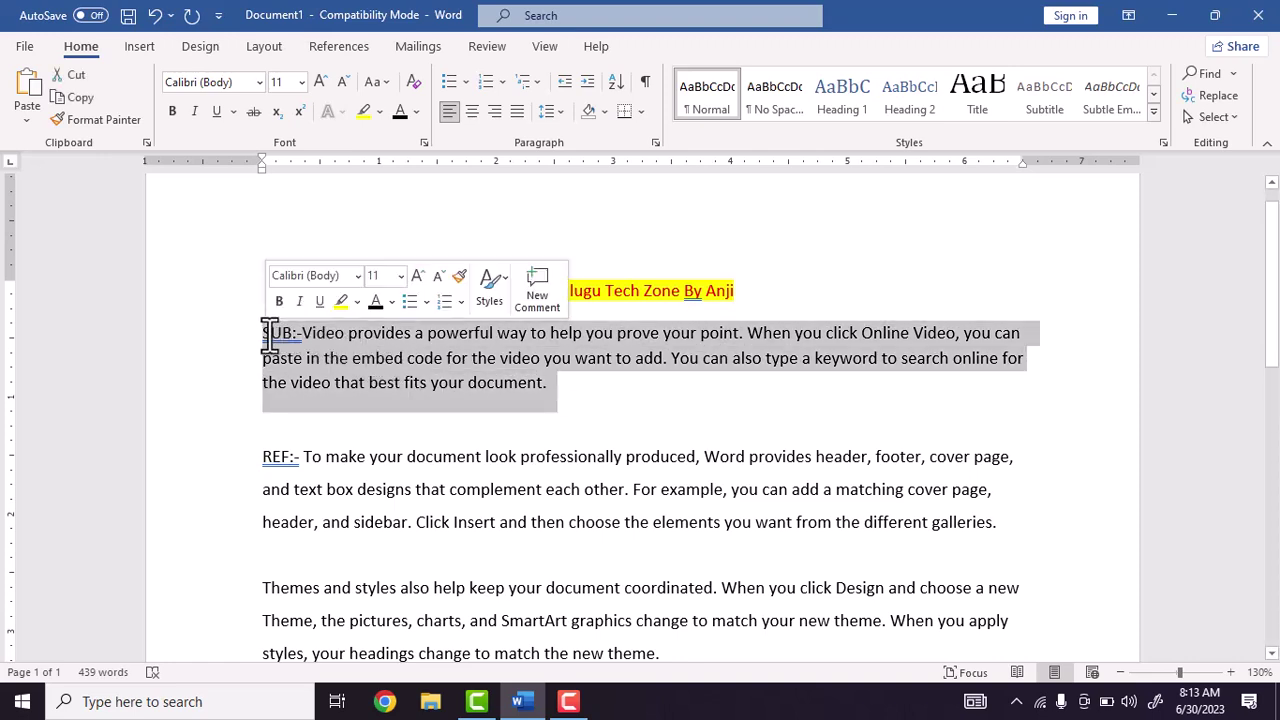
click(342, 377)
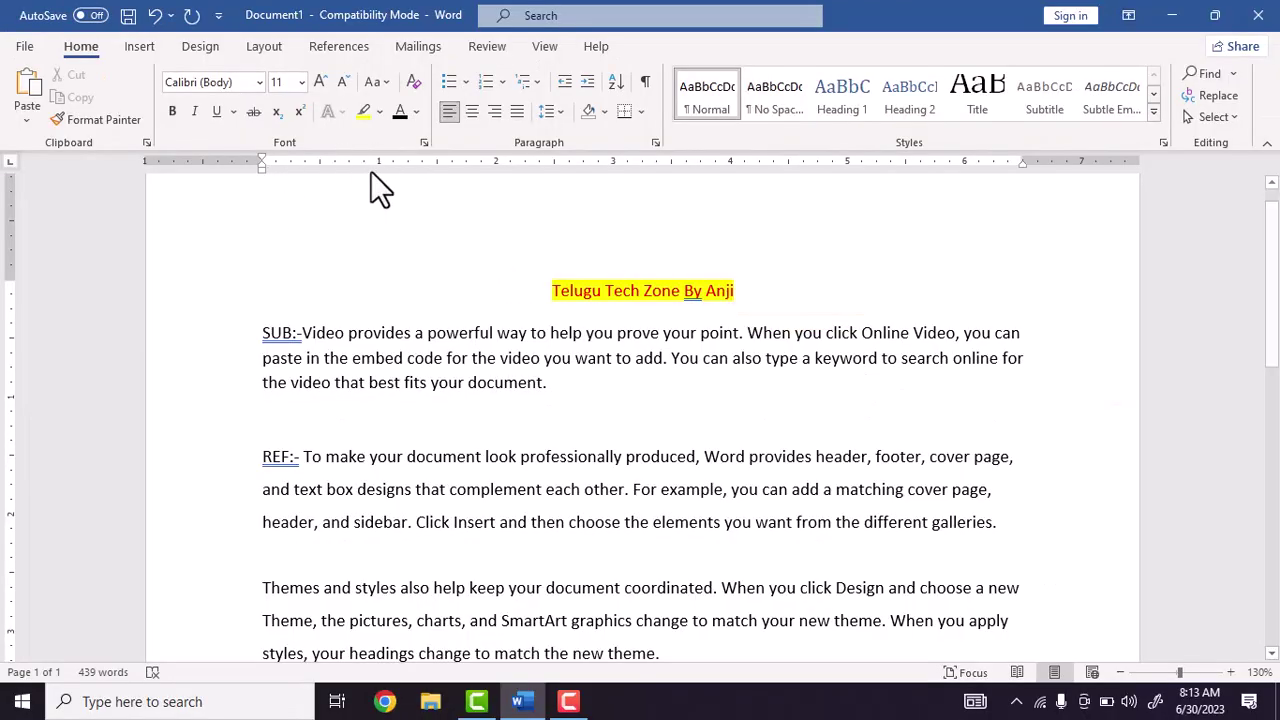
click(540, 48)
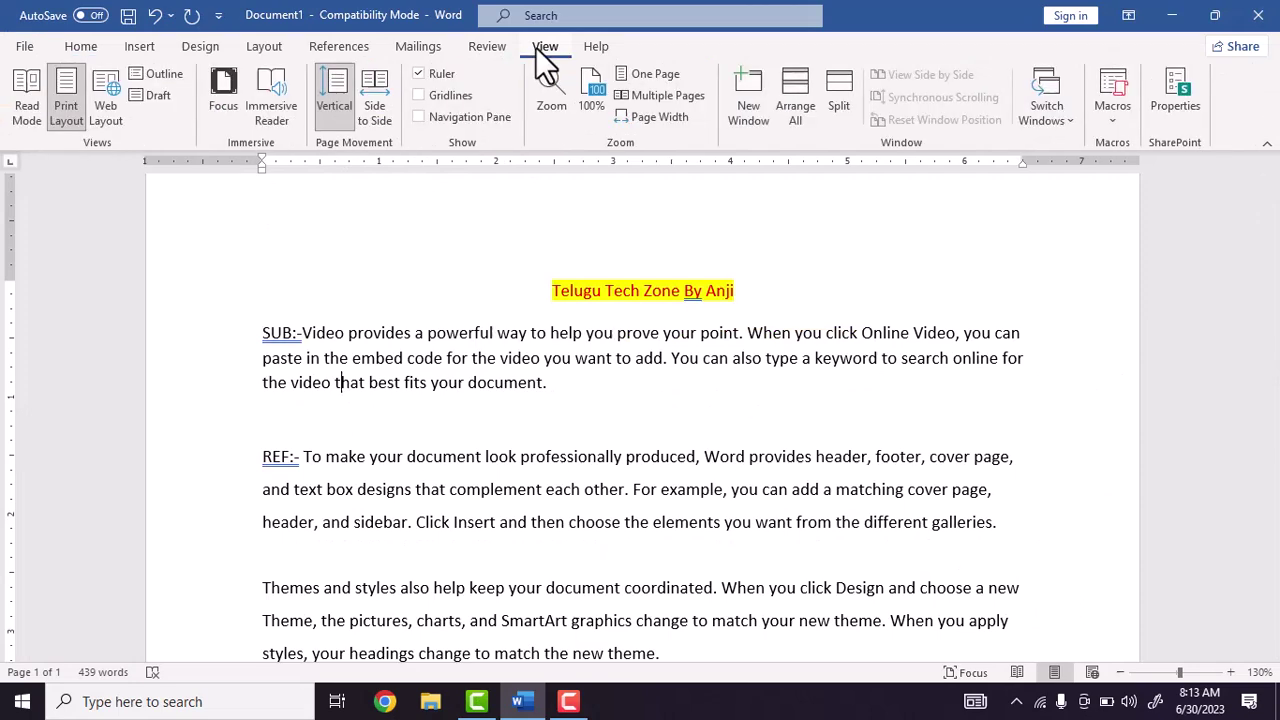
click(432, 80)
click(430, 78)
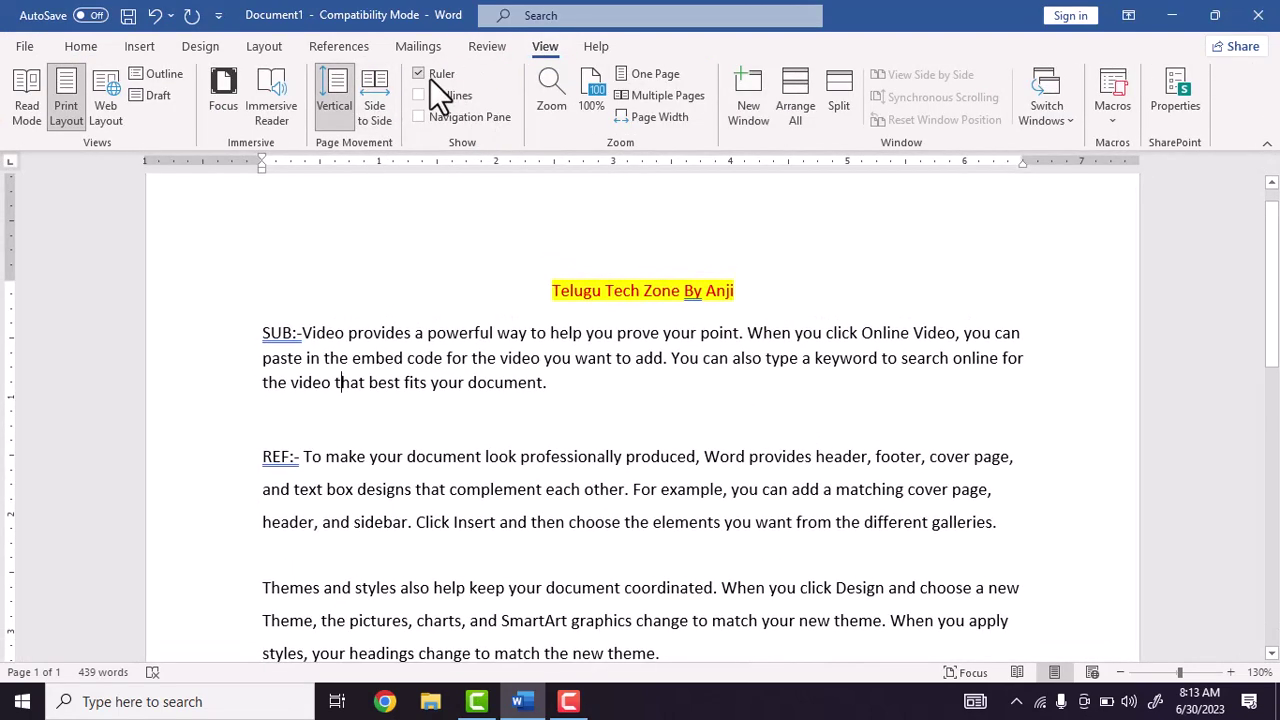
click(430, 78)
click(430, 78)
click(308, 290)
ctrl+click(320, 345)
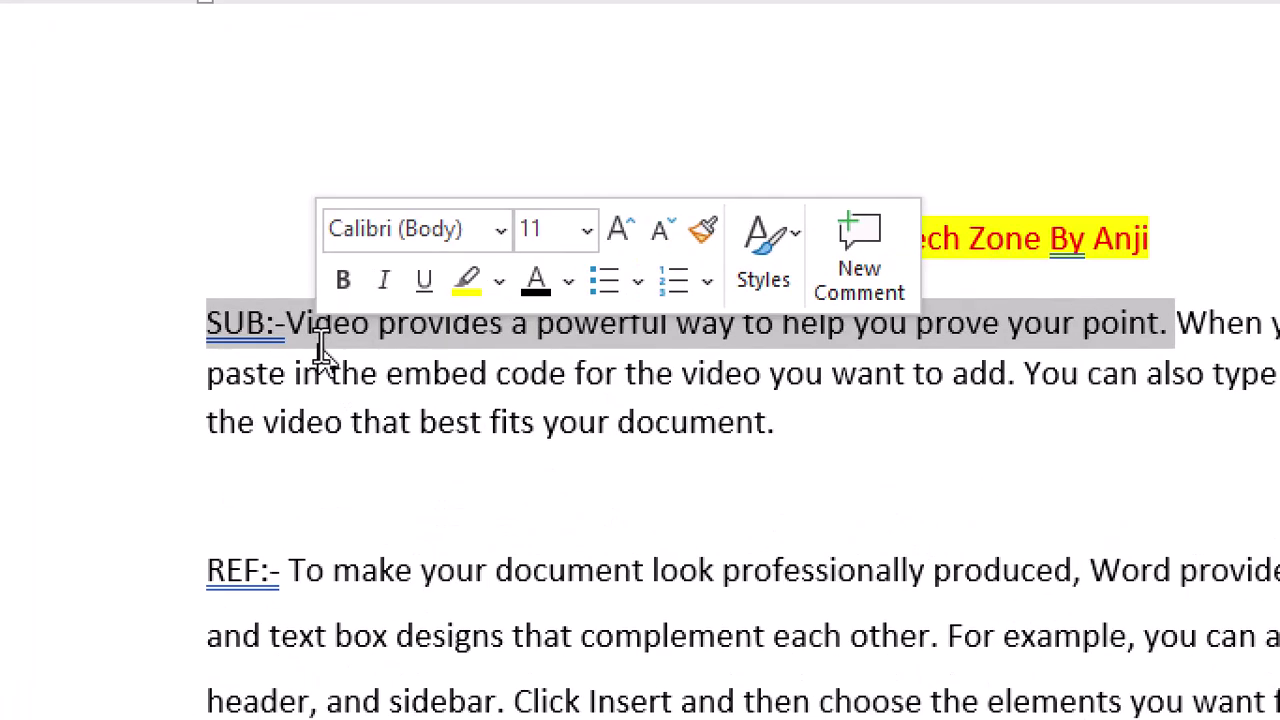
click(319, 349)
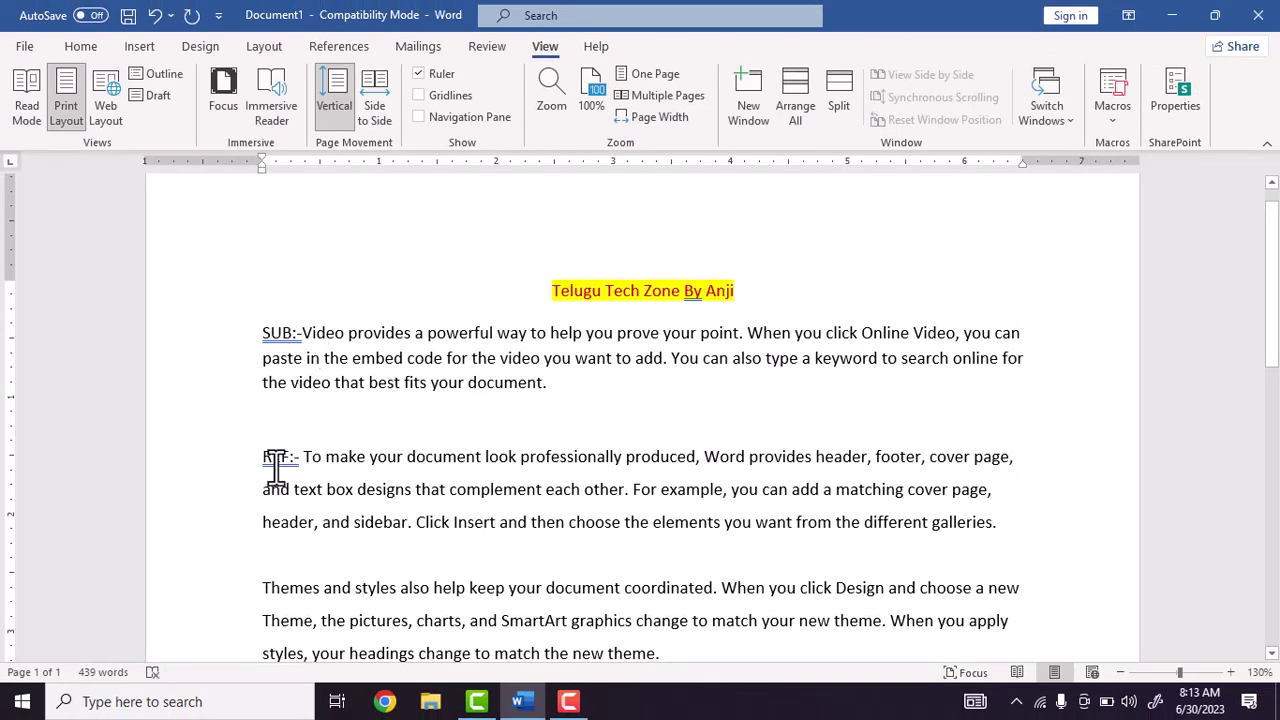
click(284, 333)
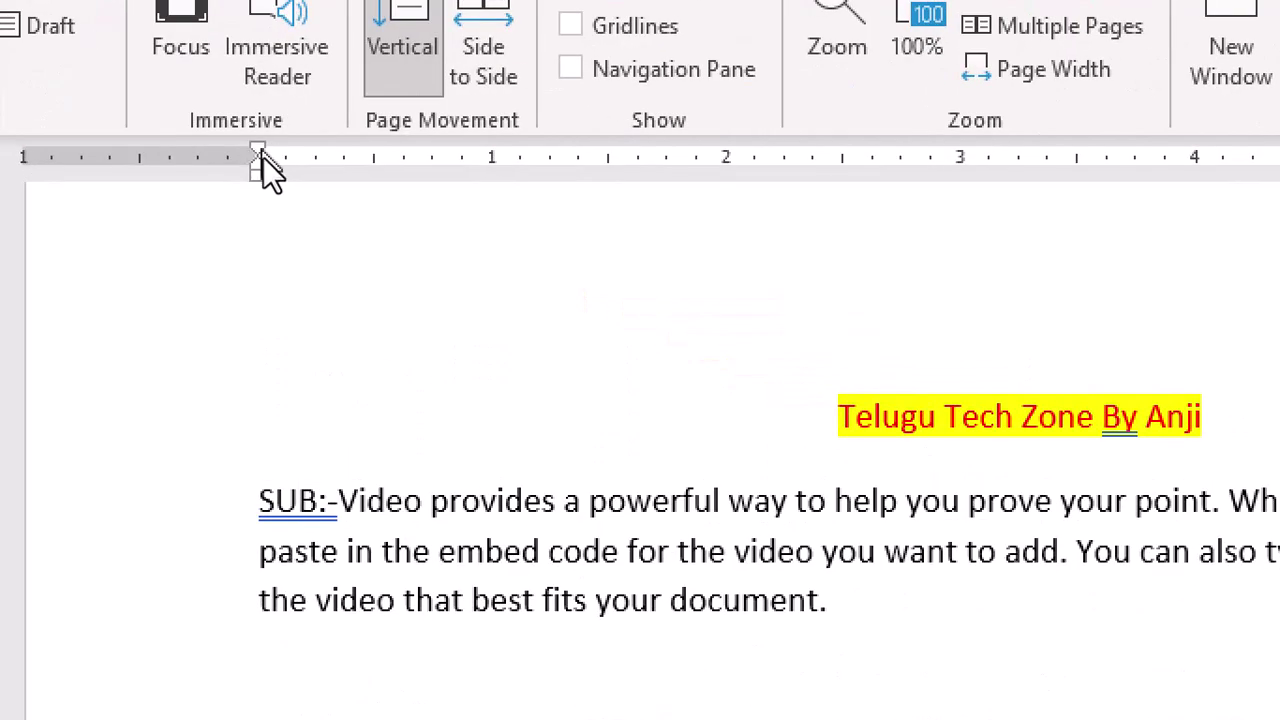
Move the SUB first-line indent to 1 inch and push its wrapped lines further right
drag(263, 156, 495, 156)
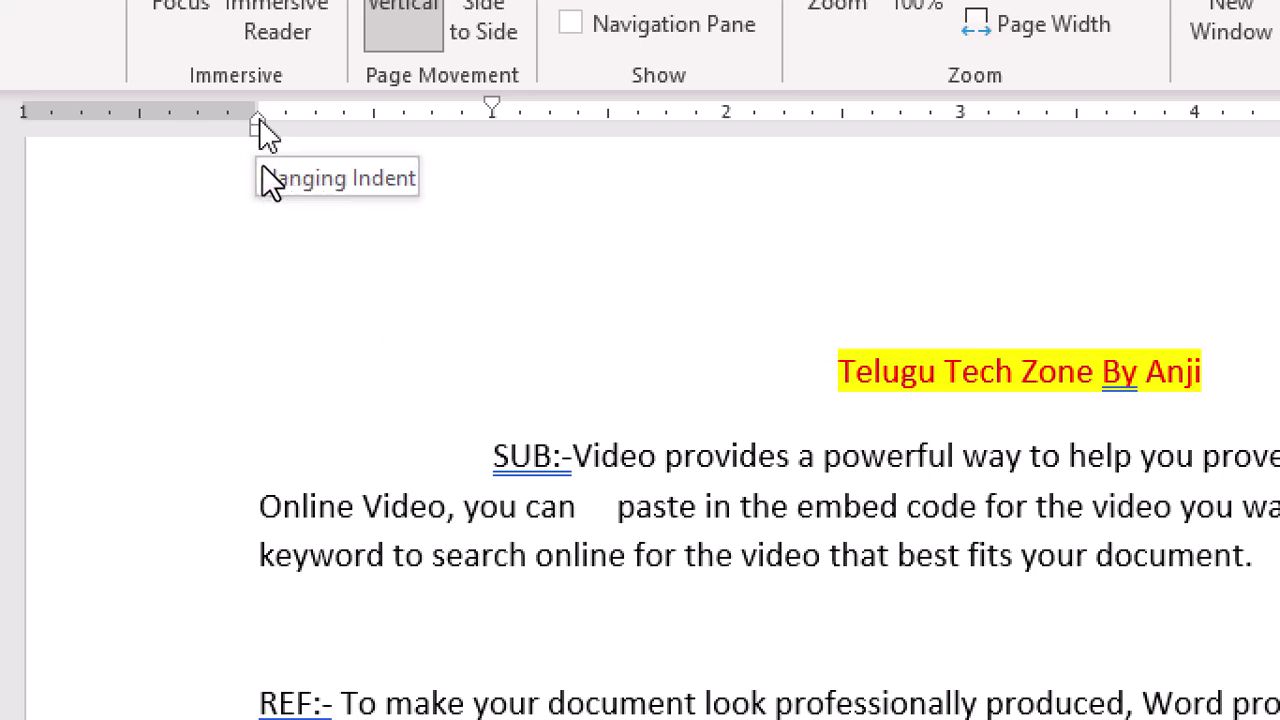
mouse_move(258, 120)
mouse_down()
mouse_move(400, 120)
mouse_move(582, 153)
mouse_up()
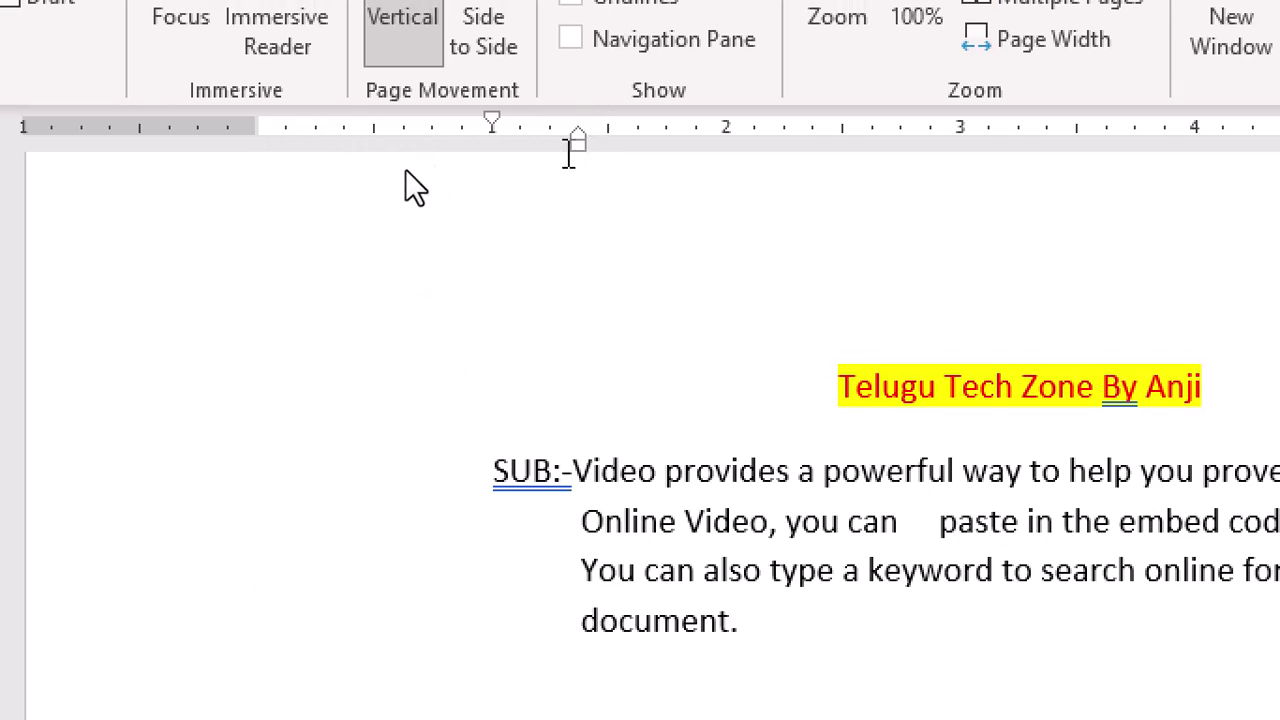
Try wider left and ~5-inch right indents on SUB, then return all indent markers to the margins
mouse_move(492, 118)
mouse_down()
mouse_move(560, 126)
mouse_move(407, 148)
mouse_move(466, 160)
mouse_up()
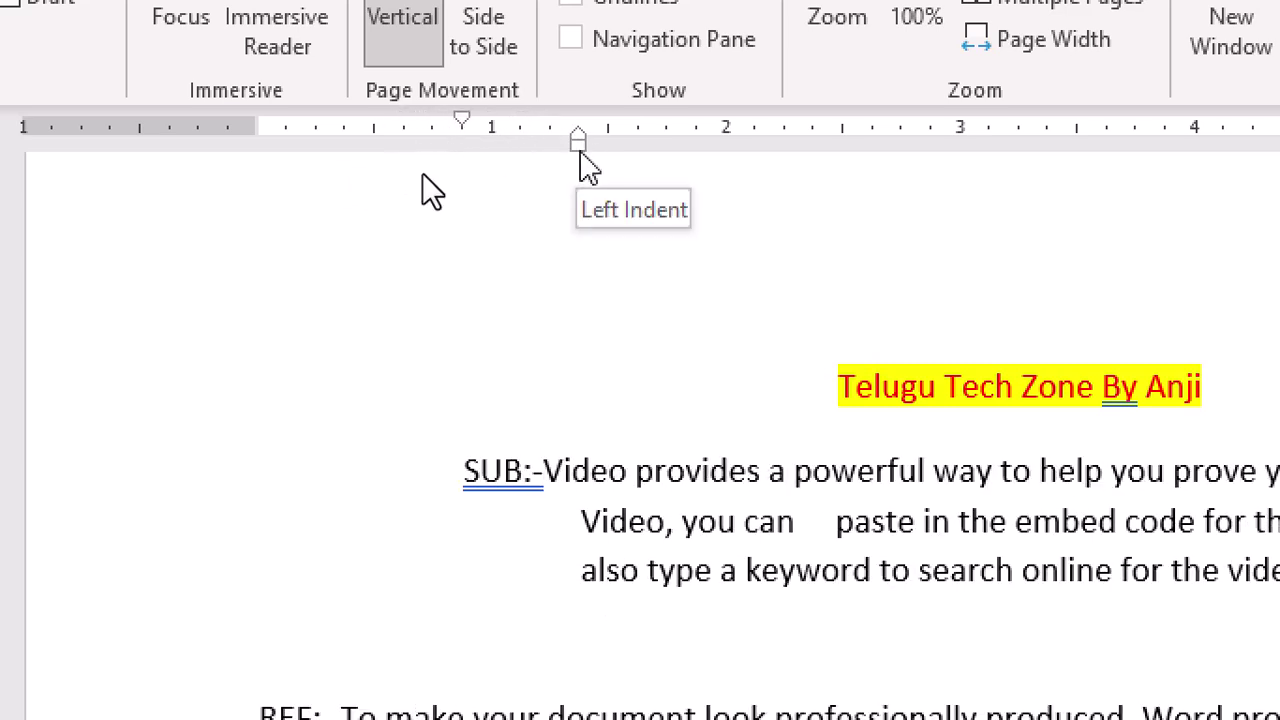
mouse_move(580, 150)
mouse_down()
mouse_move(803, 189)
mouse_move(820, 177)
mouse_up()
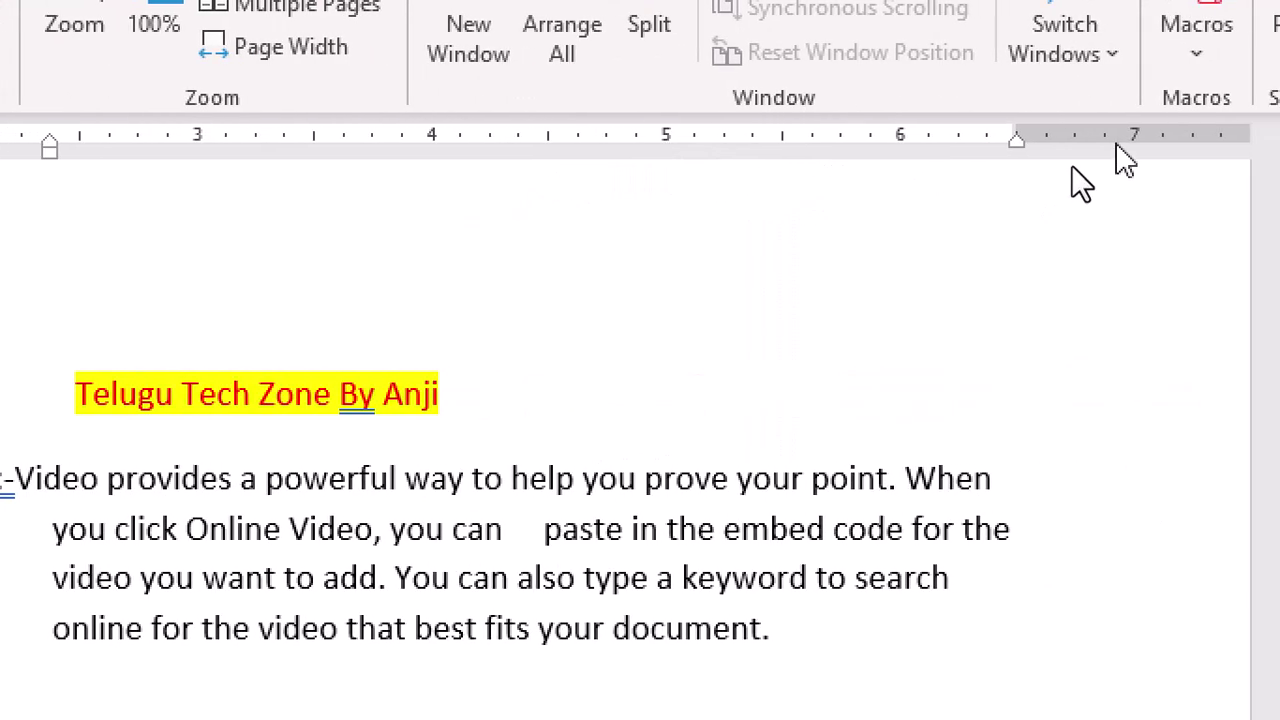
mouse_move(1019, 138)
mouse_down()
mouse_move(1006, 183)
mouse_move(680, 208)
mouse_move(683, 196)
mouse_up()
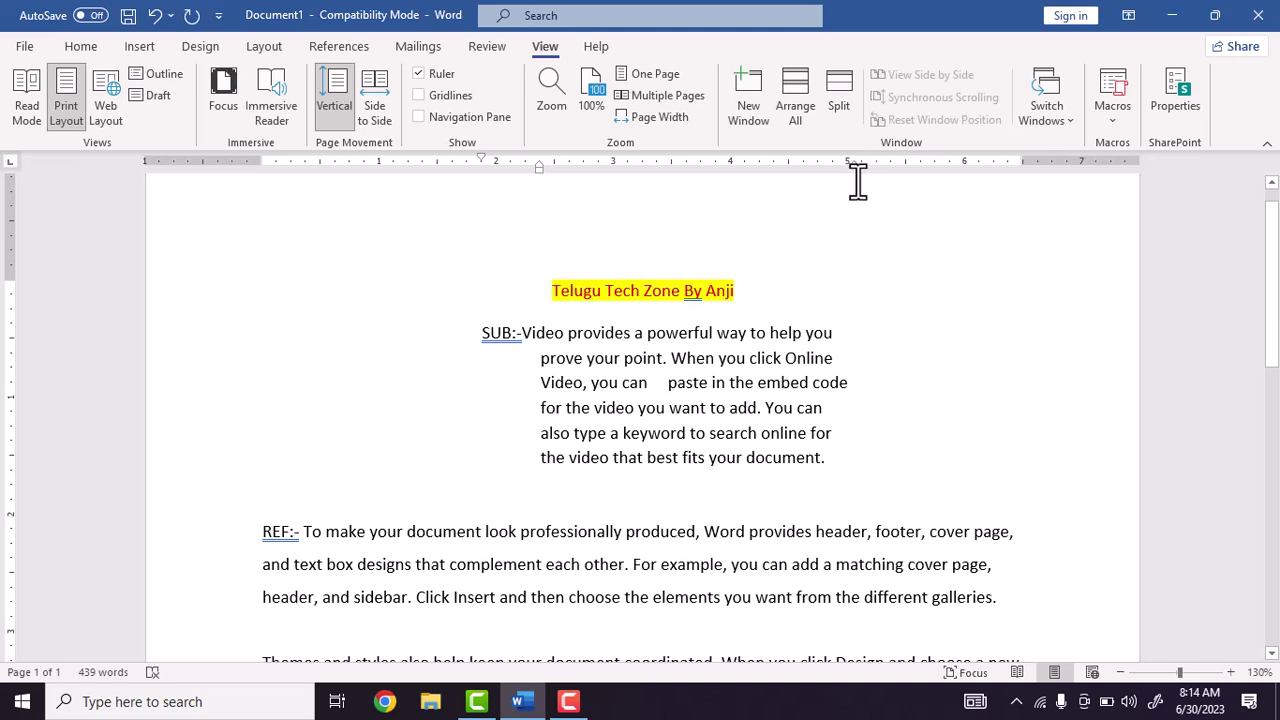
drag(851, 166, 1022, 173)
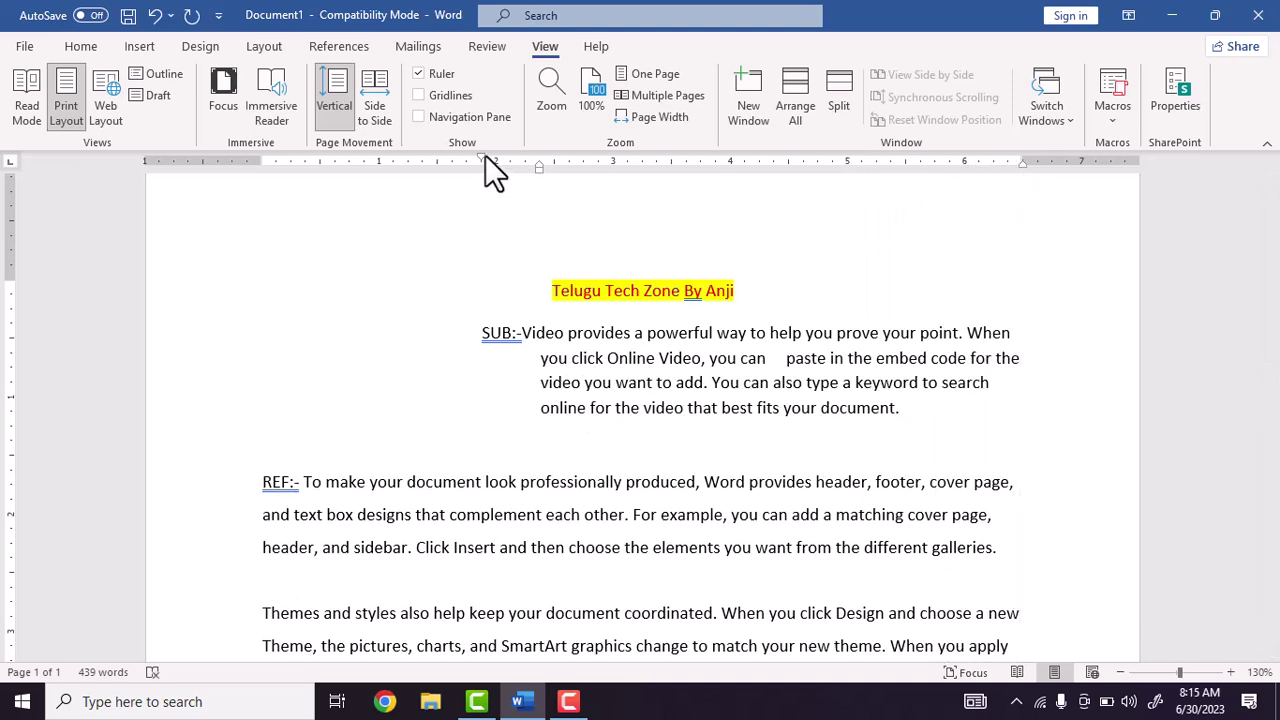
mouse_move(482, 158)
mouse_down()
mouse_move(539, 172)
mouse_move(258, 189)
mouse_up()
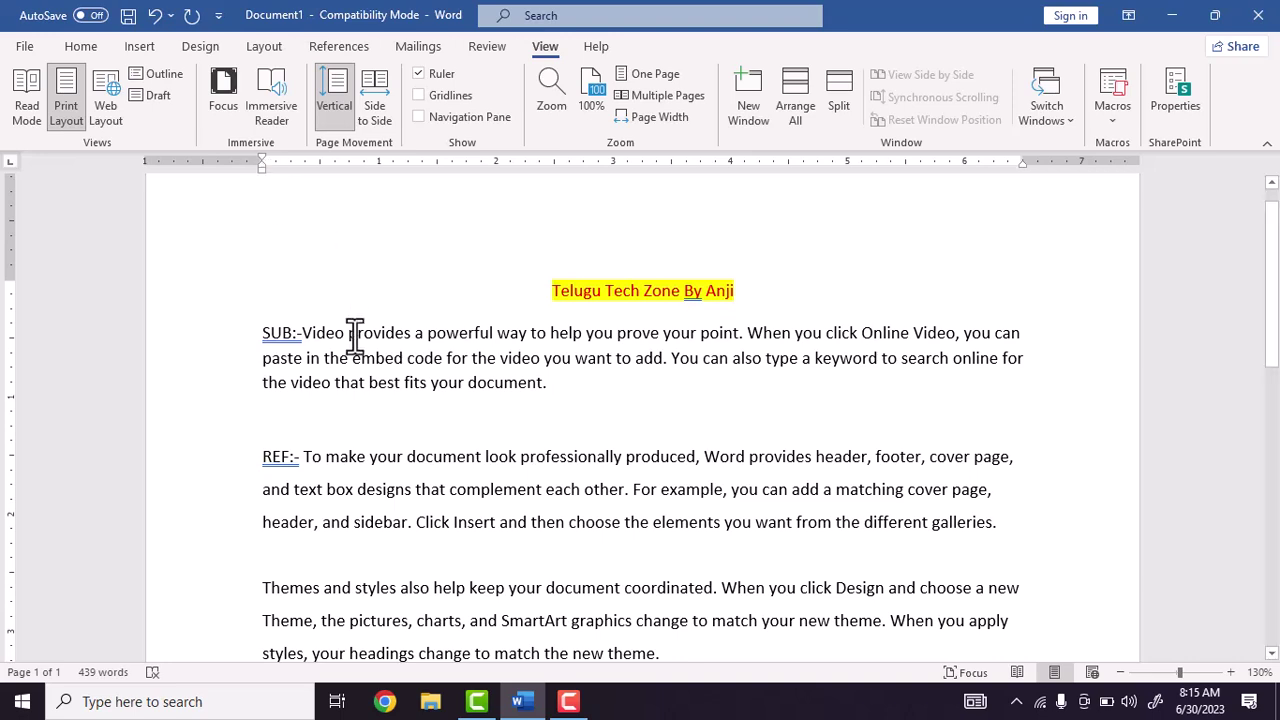
Give the selected SUB and REF paragraphs a 0.5" left and 0.6" right indent
drag(259, 340, 1006, 526)
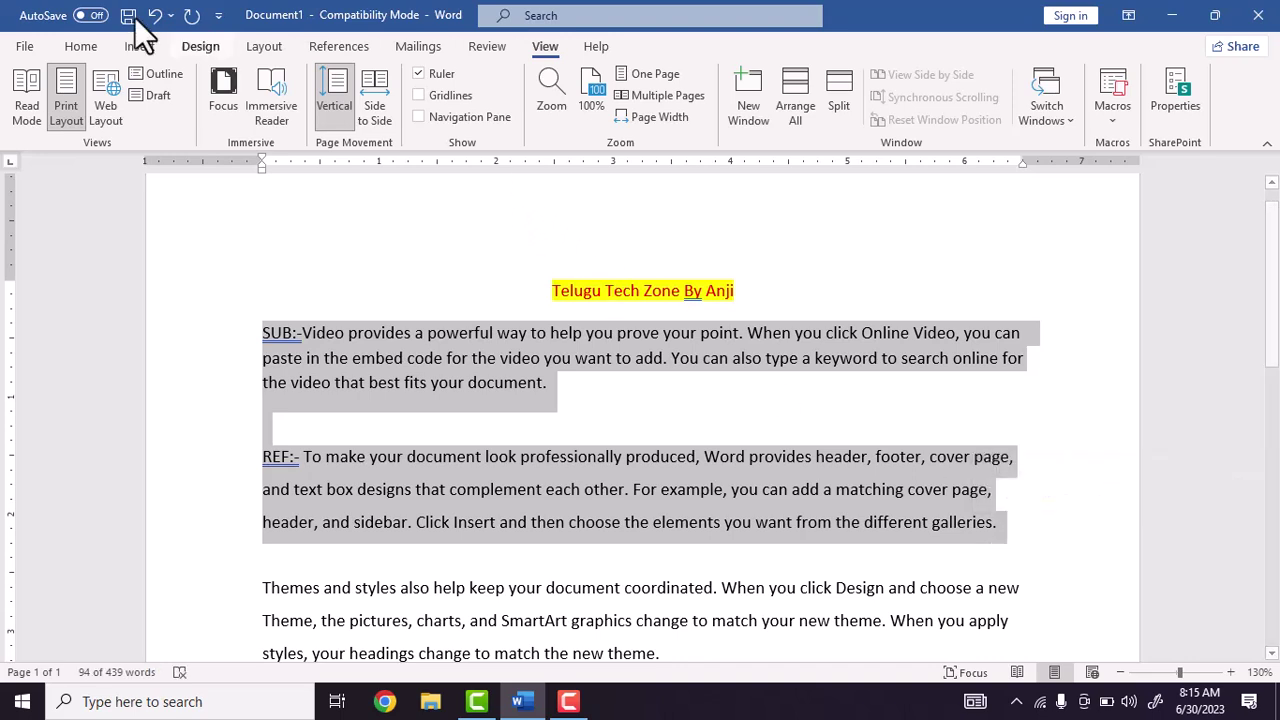
click(72, 48)
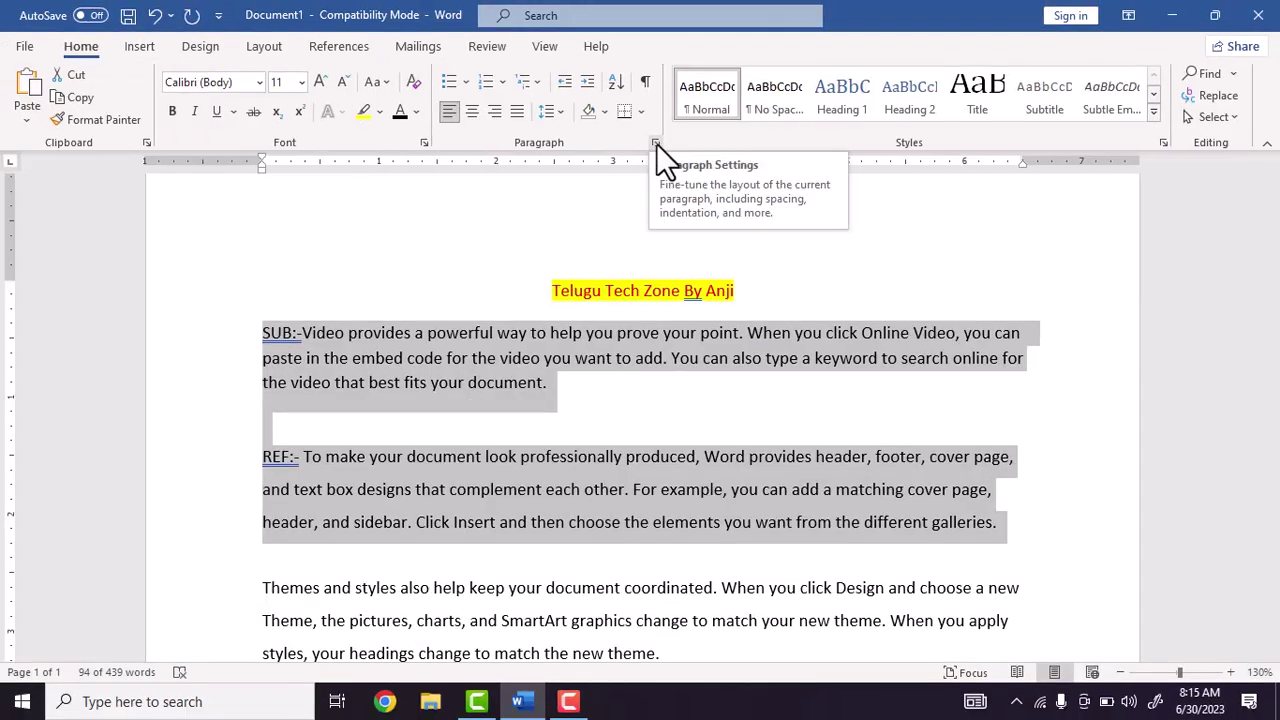
click(650, 144)
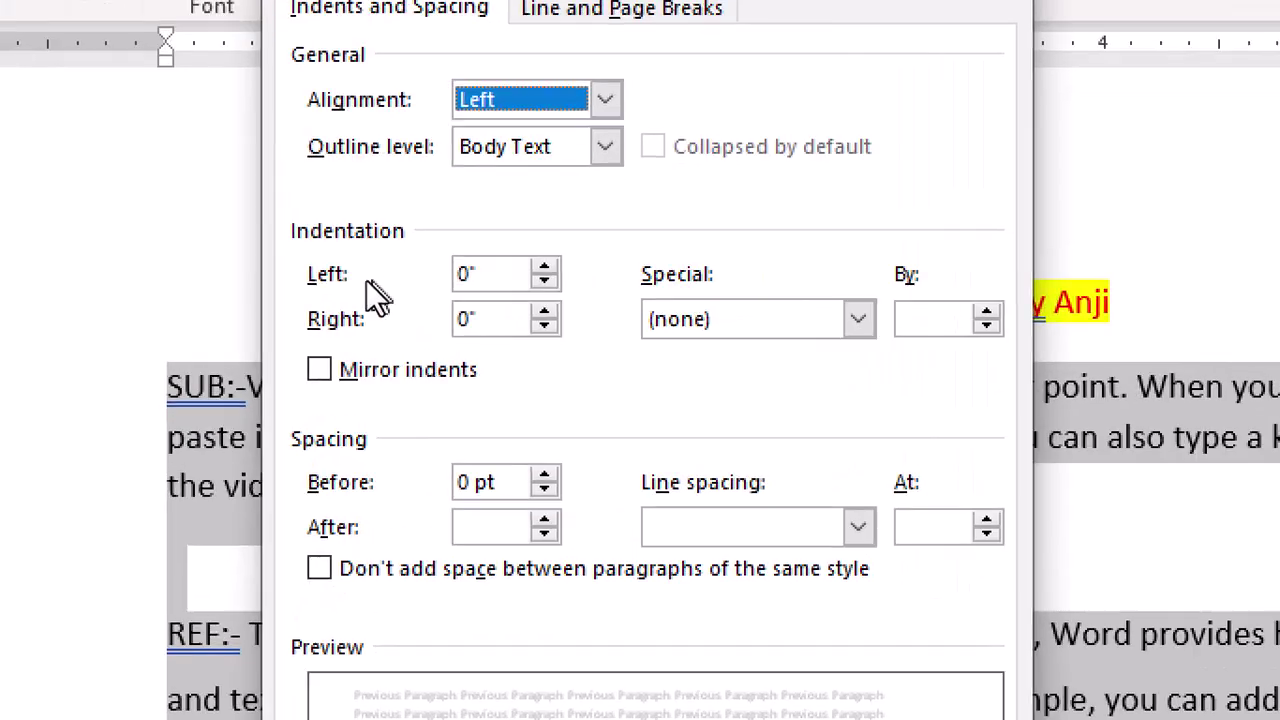
click(545, 269)
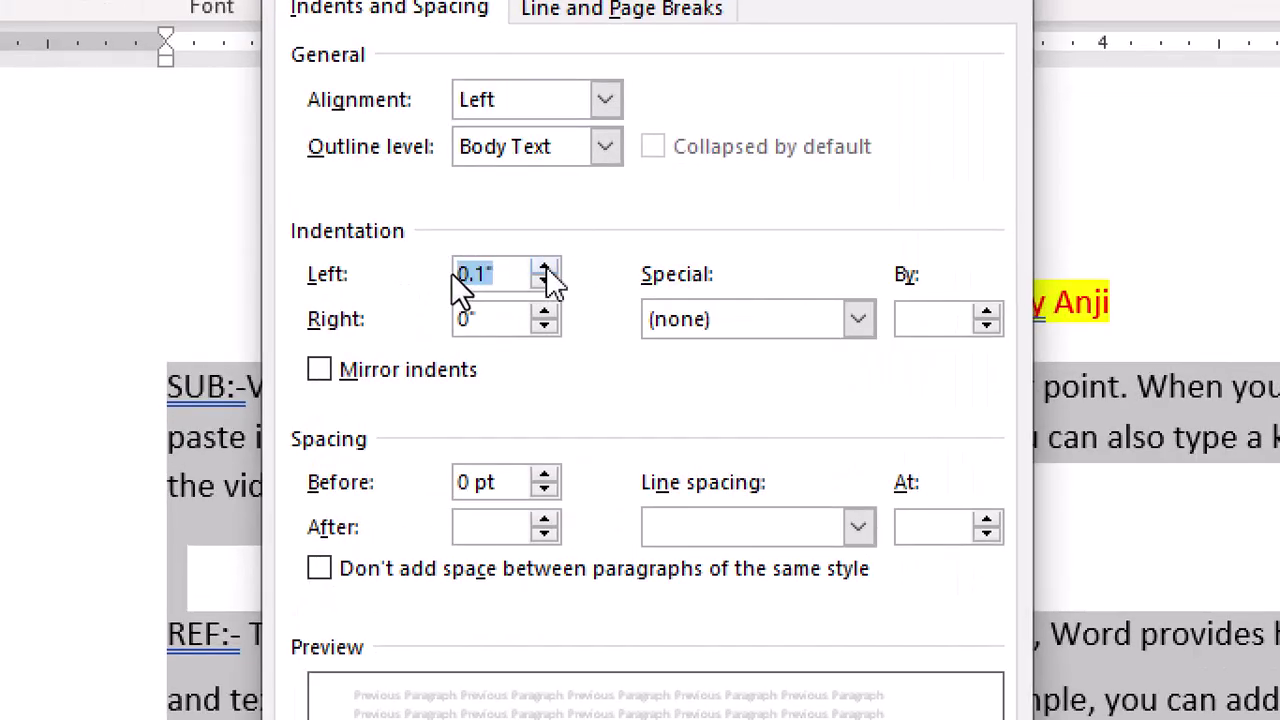
click(545, 269)
click(545, 269)
click(545, 269)
click(545, 269)
click(546, 311)
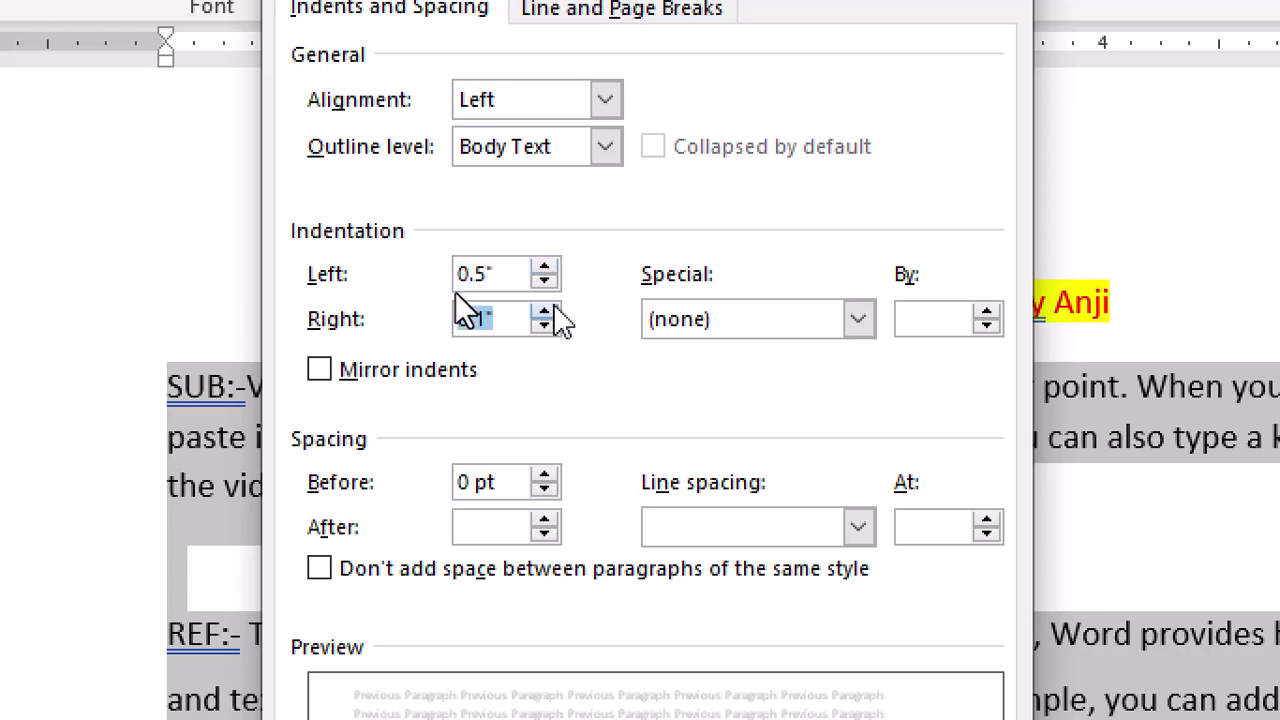
click(548, 309)
click(548, 309)
click(548, 309)
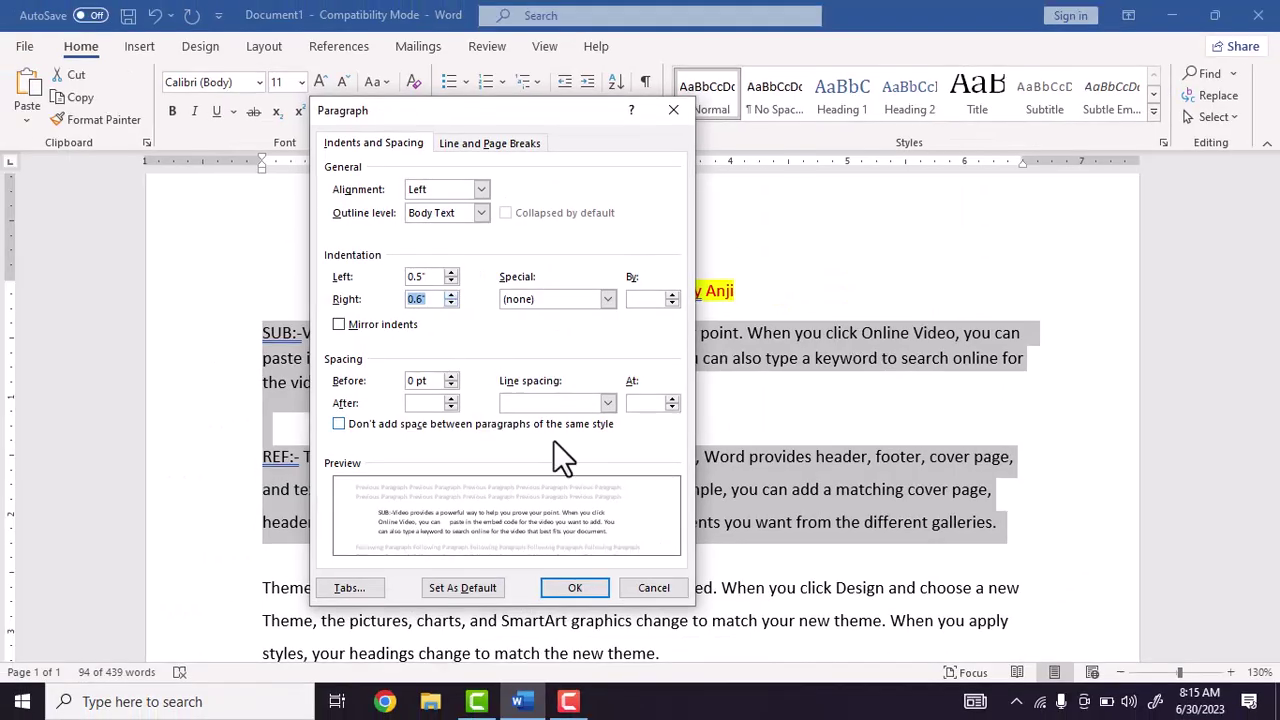
click(575, 588)
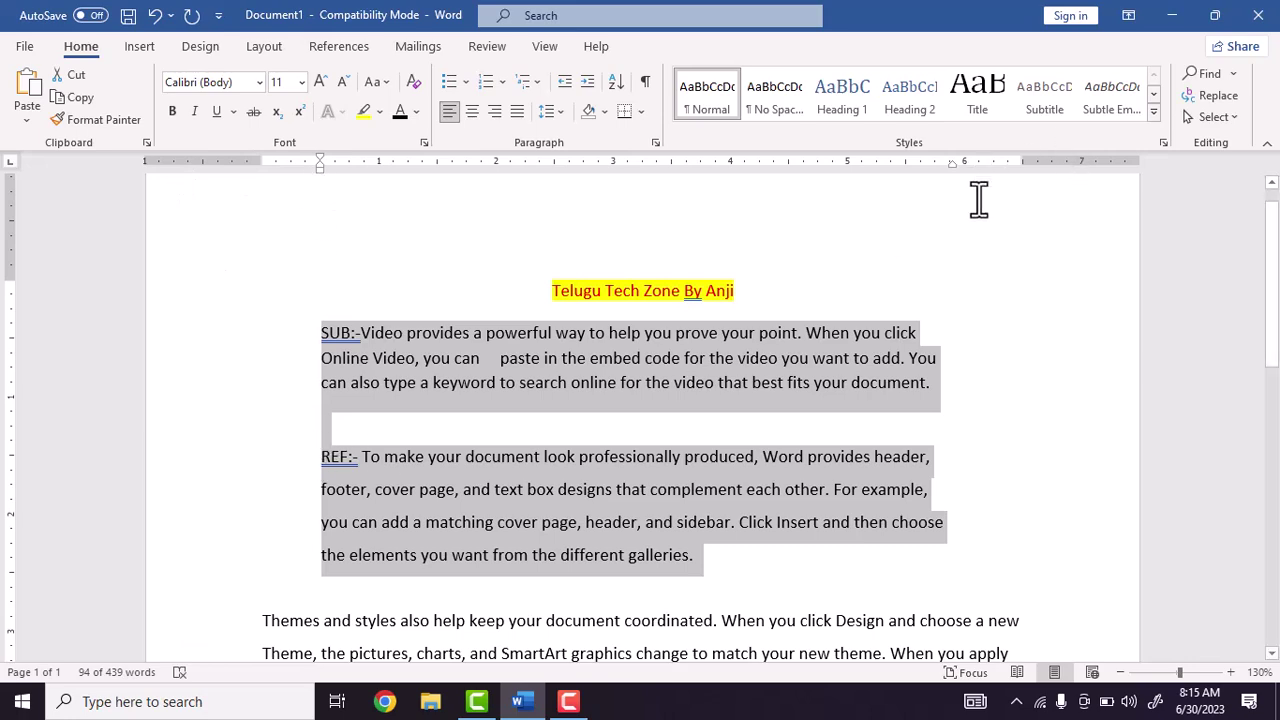
Lower the SUB and REF indents back to 0" left and 0.1" right
click(655, 142)
click(451, 280)
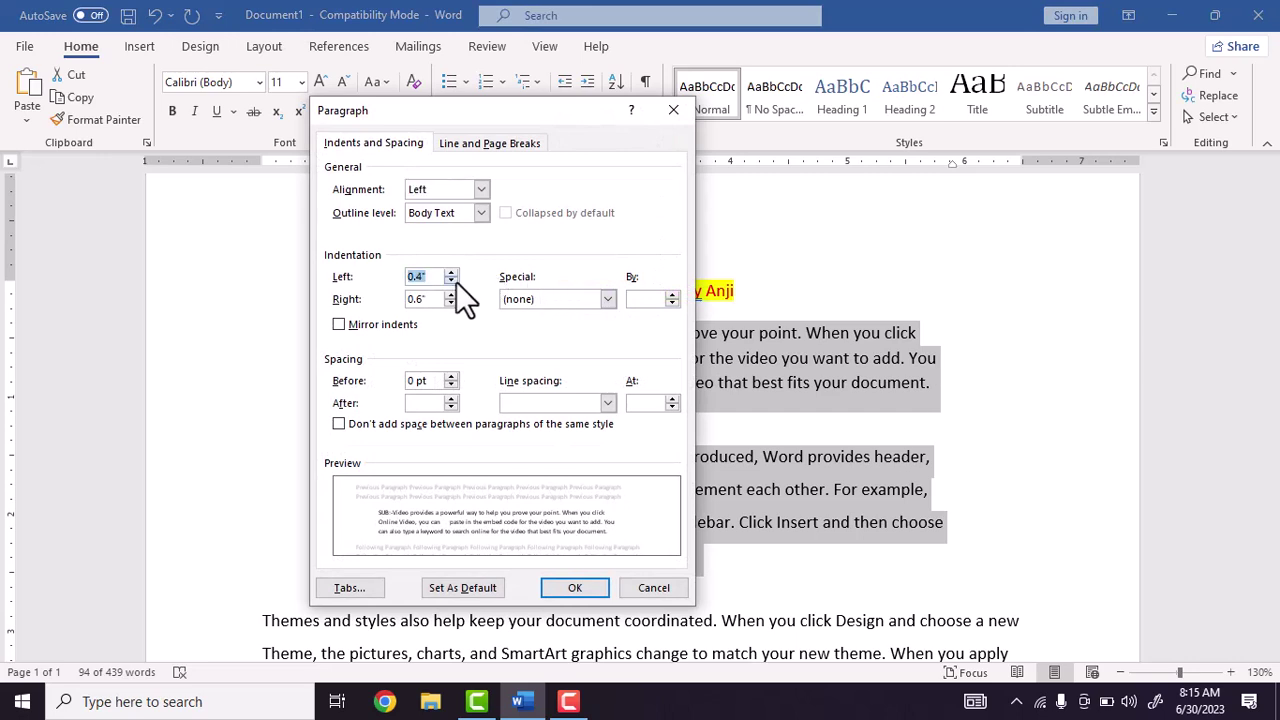
click(451, 280)
click(451, 280)
click(451, 280)
click(451, 280)
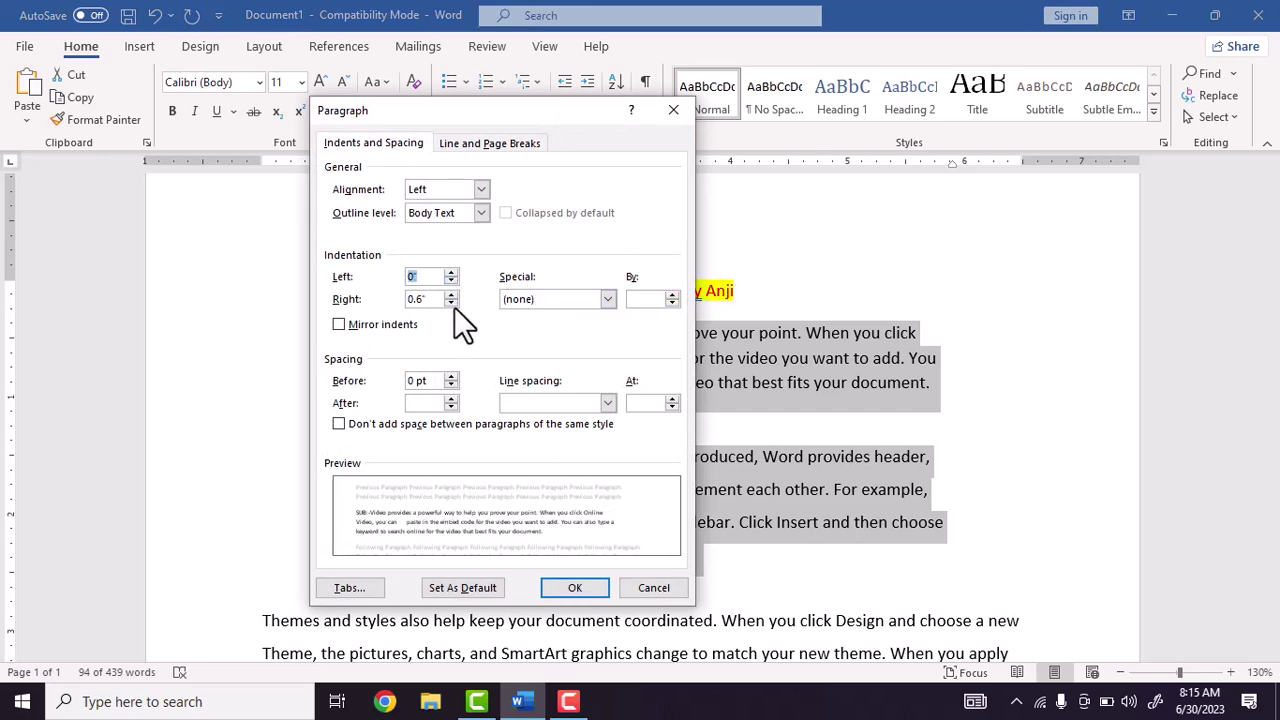
click(451, 304)
click(451, 304)
click(451, 304)
click(451, 304)
click(451, 304)
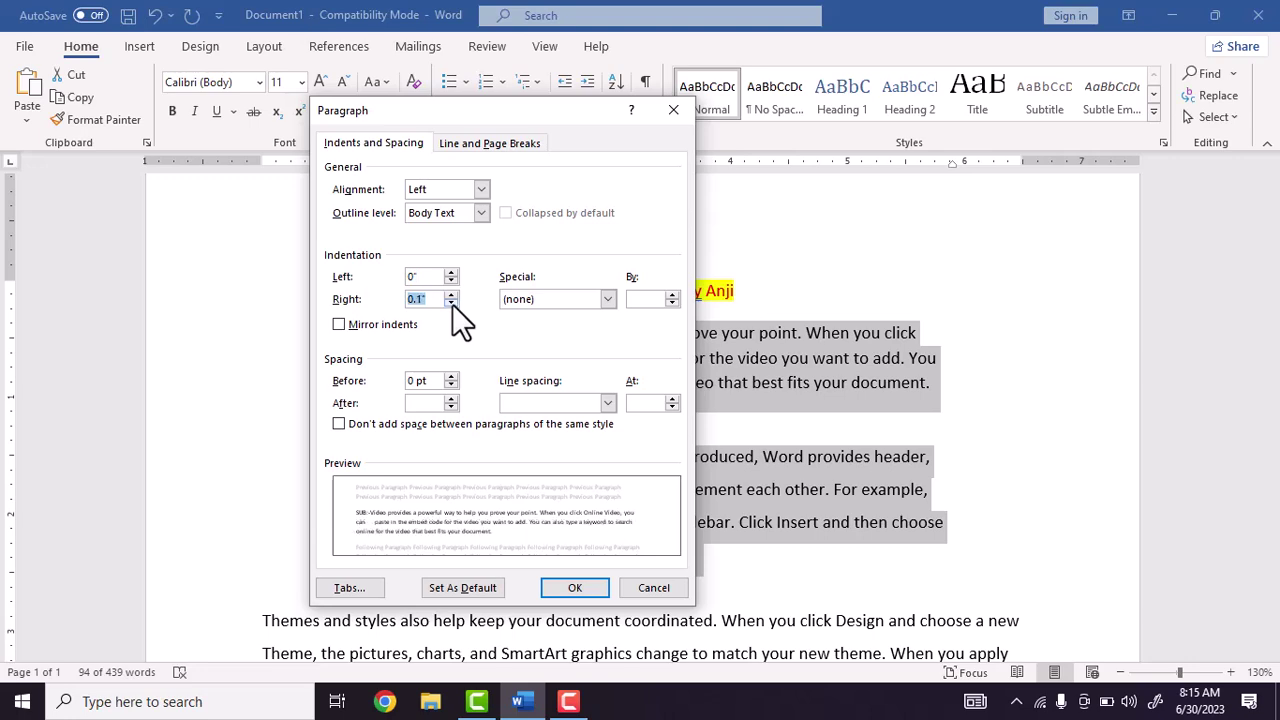
click(575, 588)
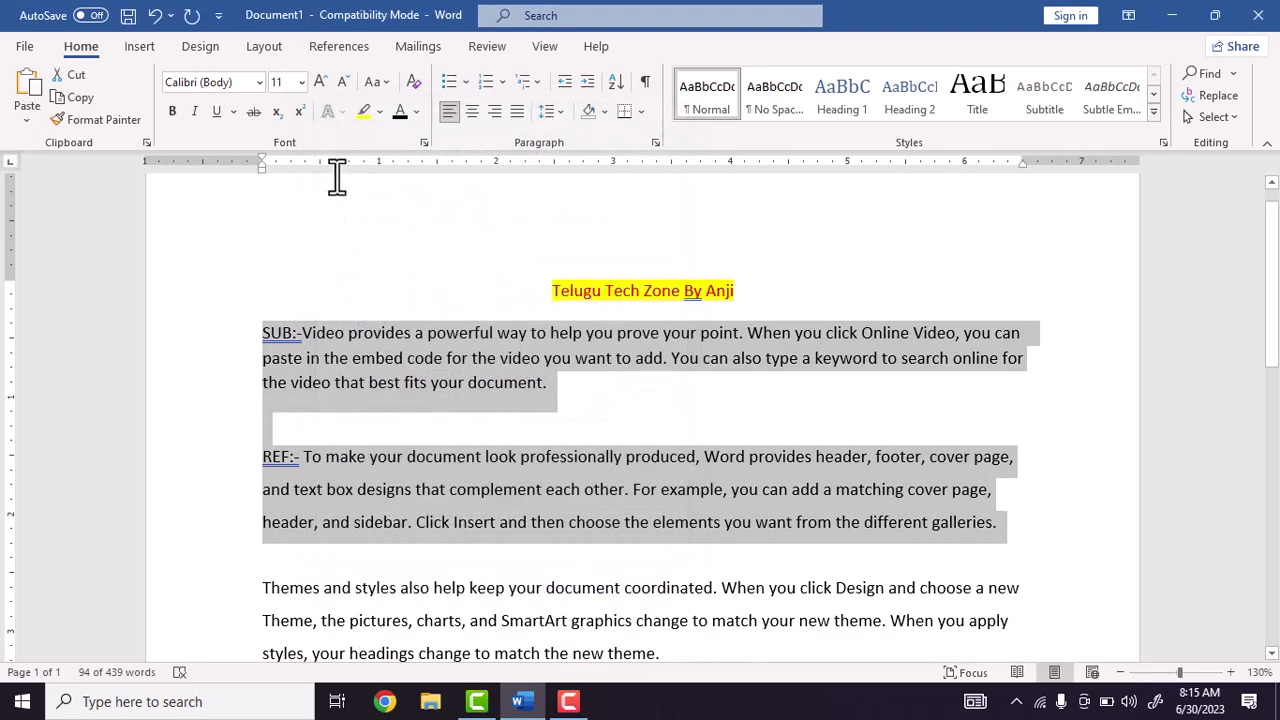
Give the SUB and REF paragraphs a 0.5" first-line indent
click(655, 143)
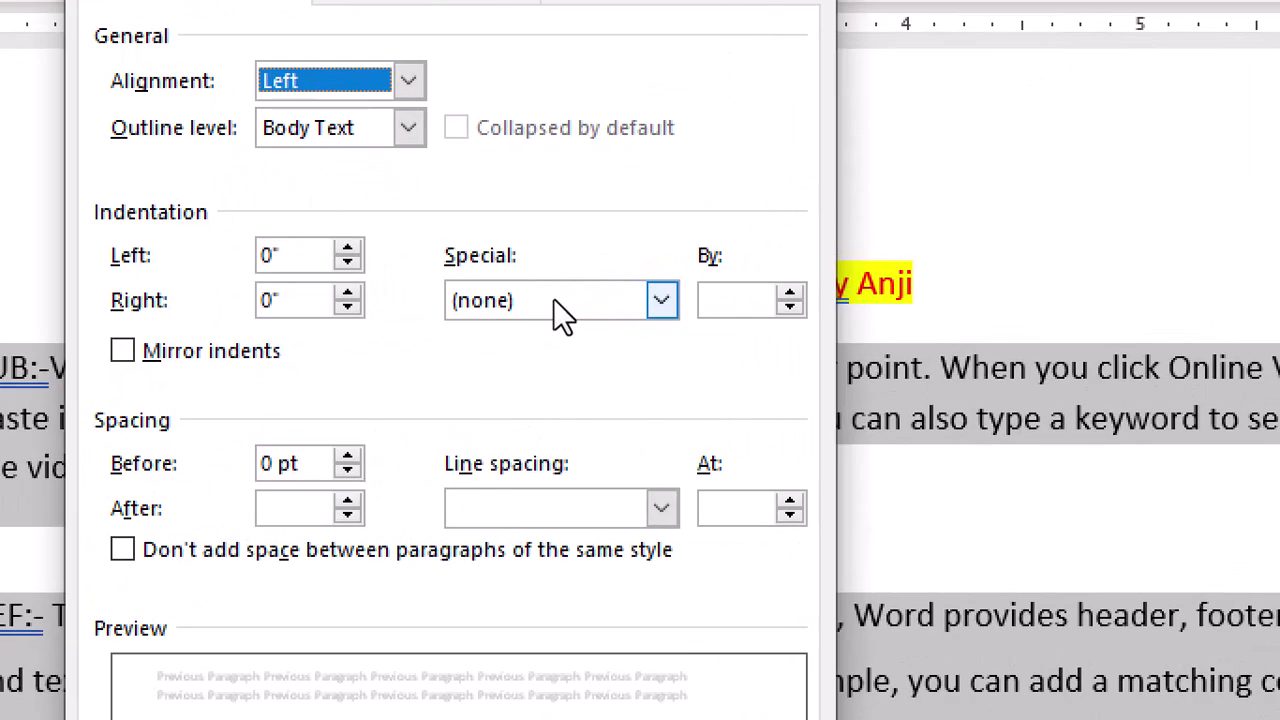
click(554, 297)
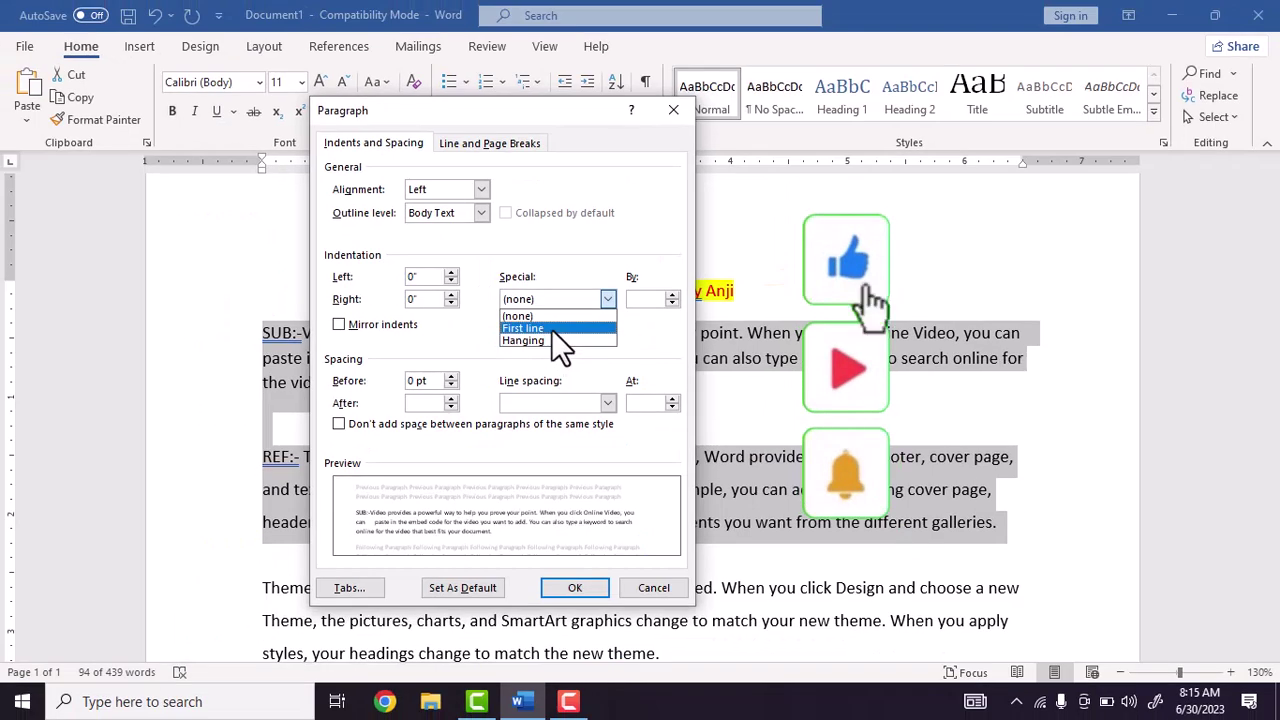
click(551, 329)
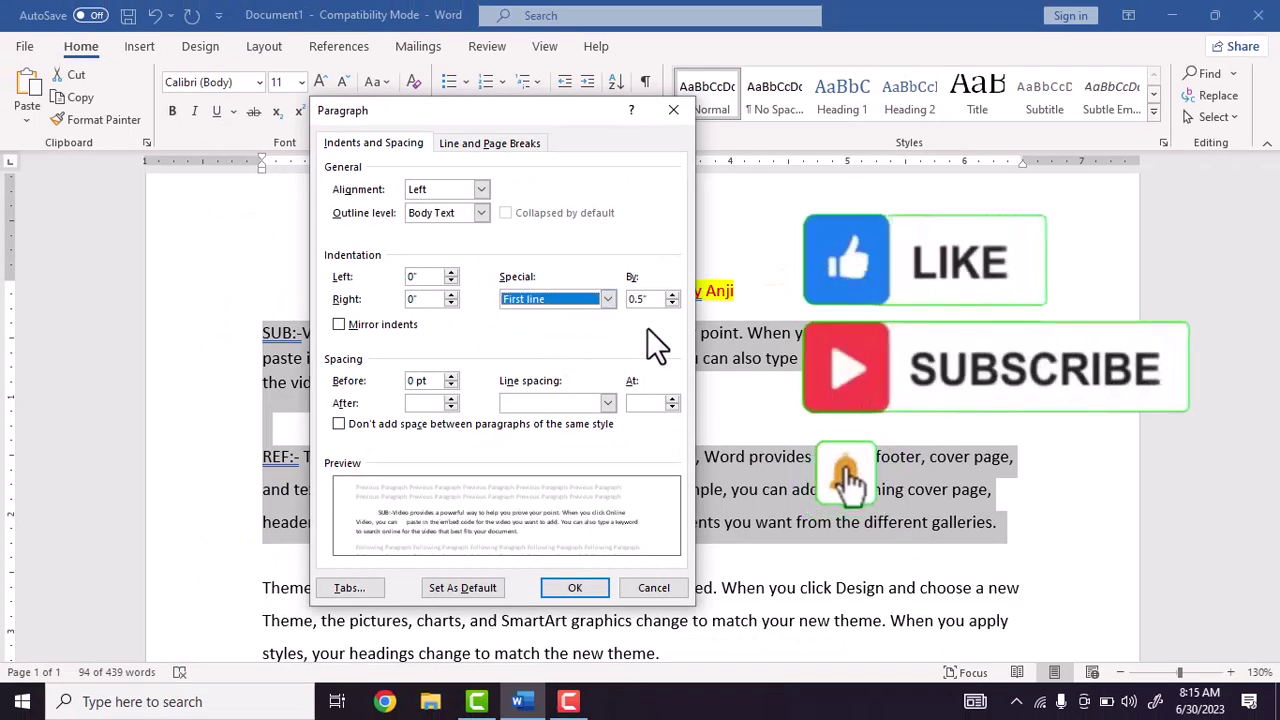
click(578, 590)
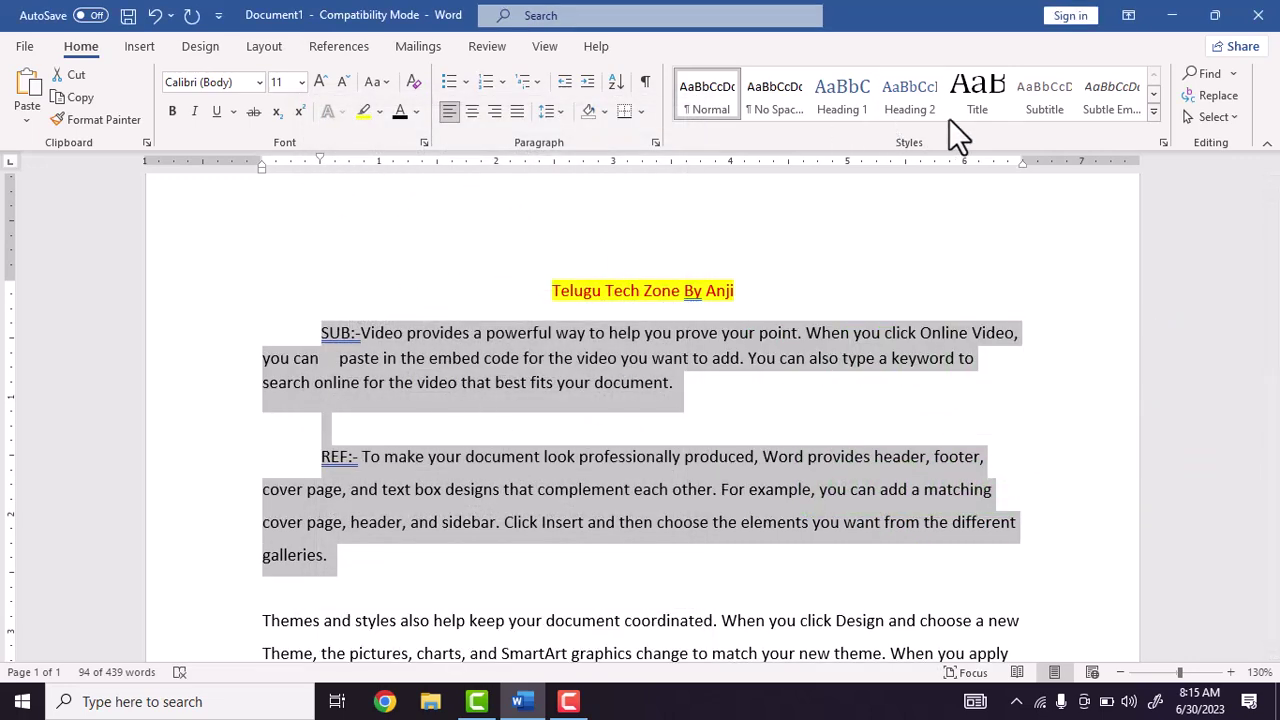
Change the special indent from first line to a 0.5" hanging indent
click(657, 143)
click(548, 302)
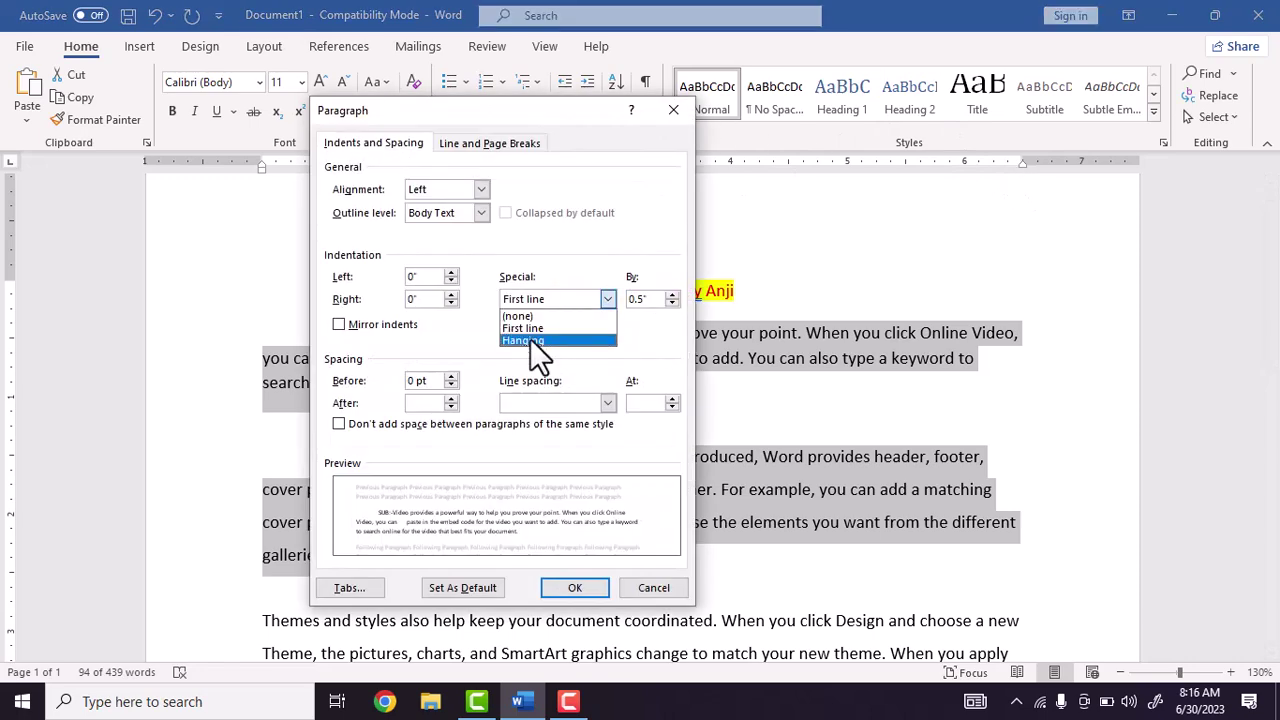
click(530, 339)
click(579, 588)
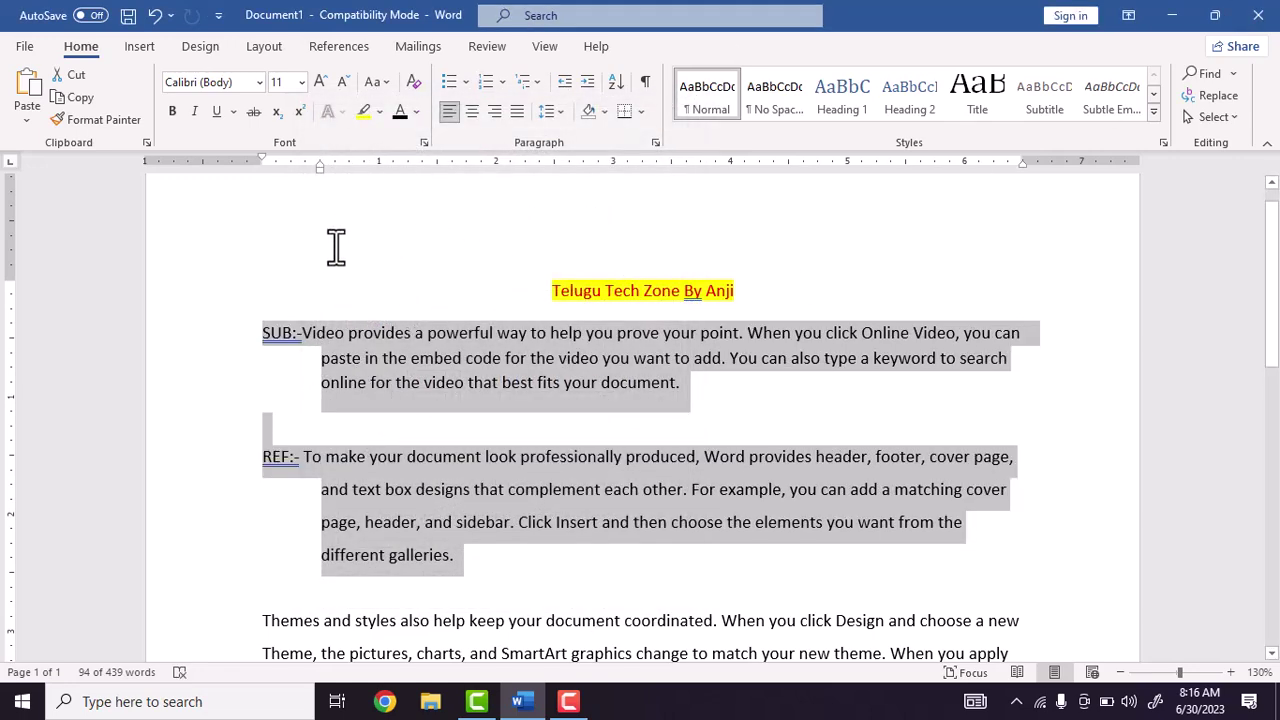
Pull the hanging indent closer to the margin, then select the SUB and REF paragraphs
mouse_move(321, 166)
mouse_down()
mouse_move(305, 183)
mouse_move(316, 189)
mouse_move(317, 165)
mouse_move(299, 180)
mouse_up()
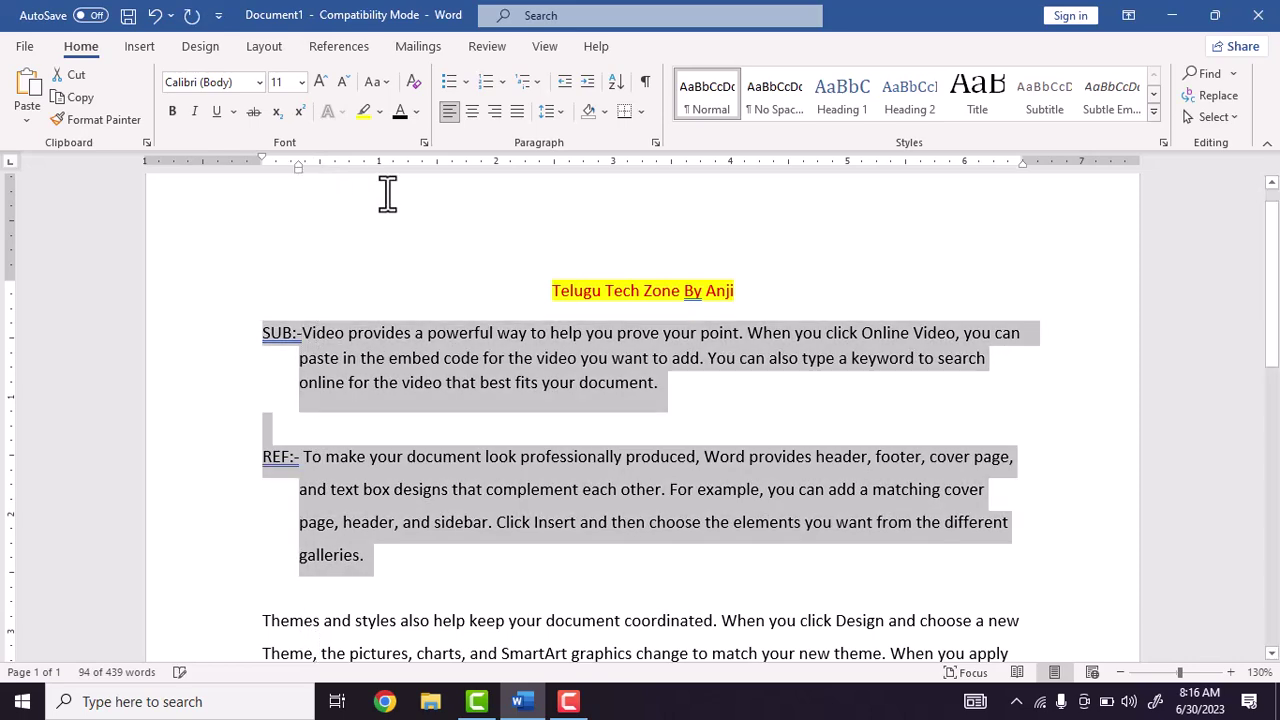
click(415, 330)
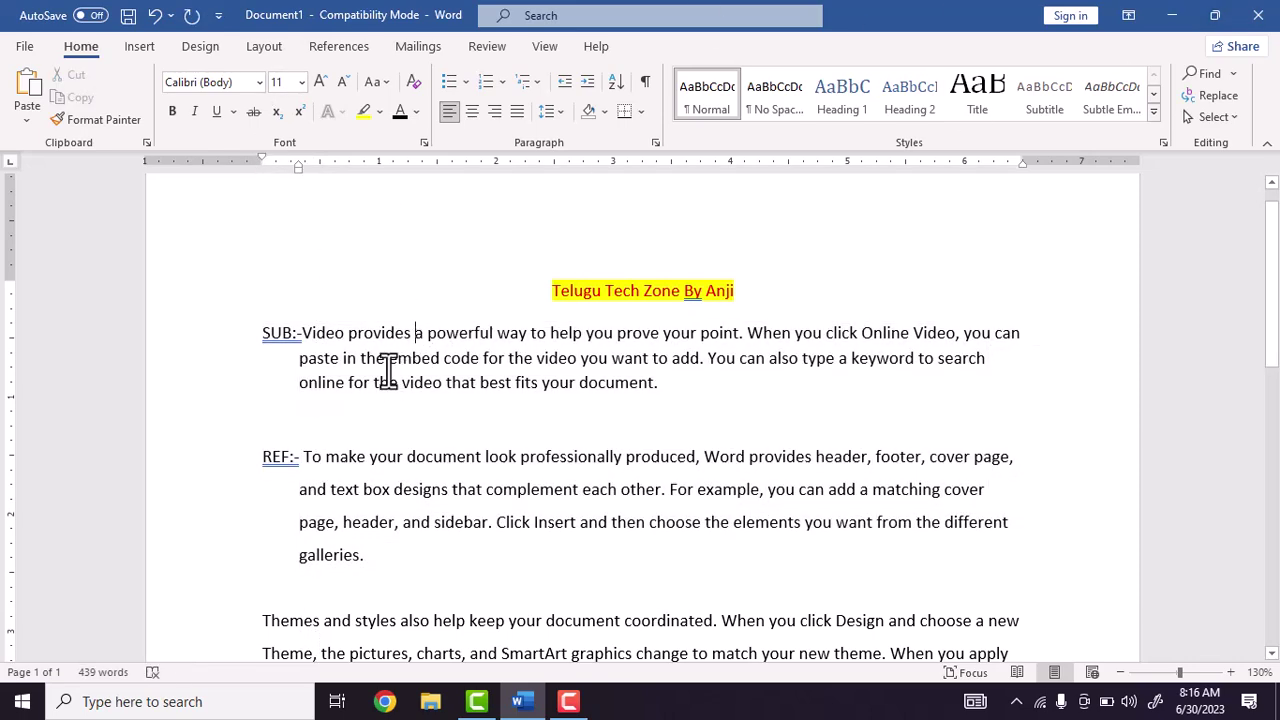
scroll(400, 450, down, 1)
drag(395, 508, 258, 278)
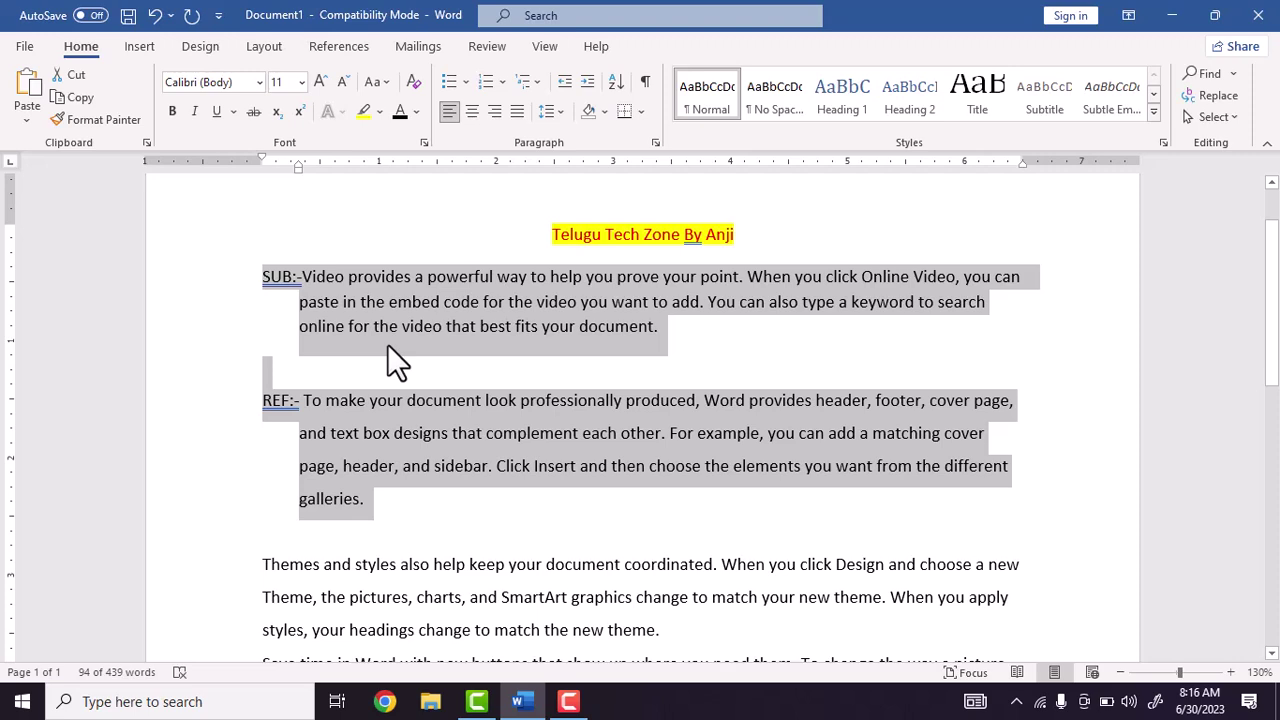
click(405, 462)
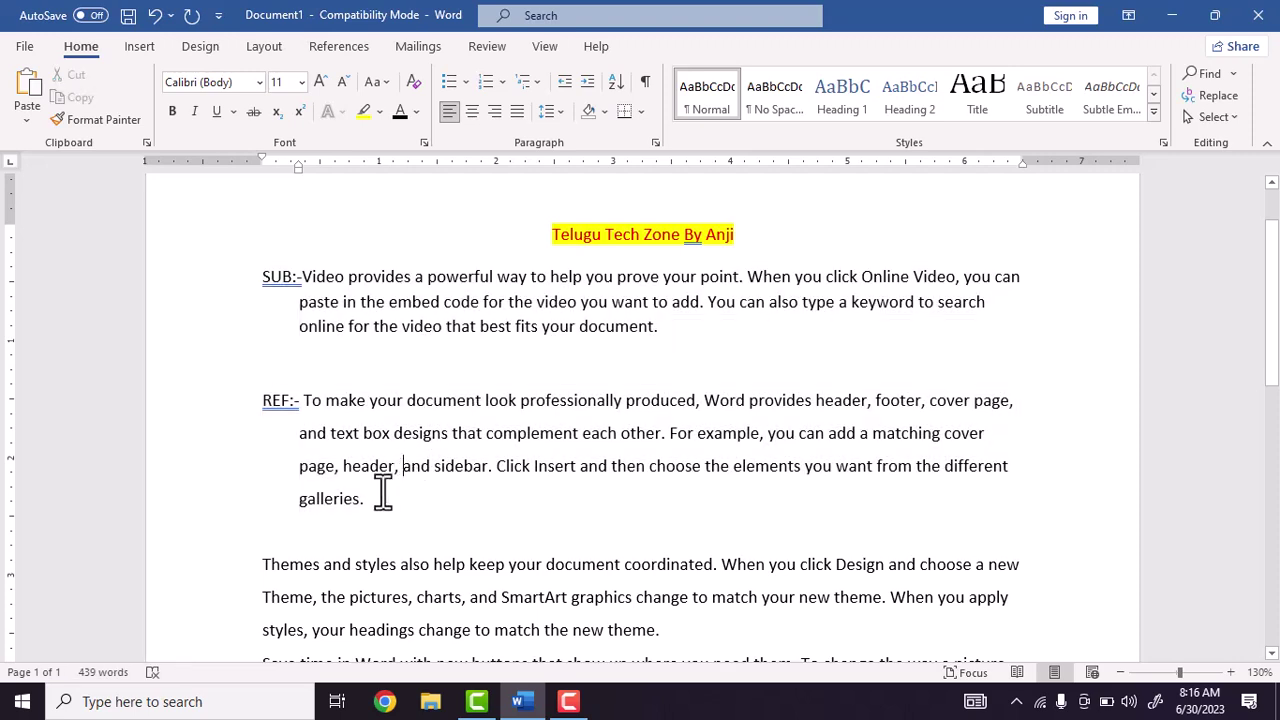
drag(371, 500, 252, 279)
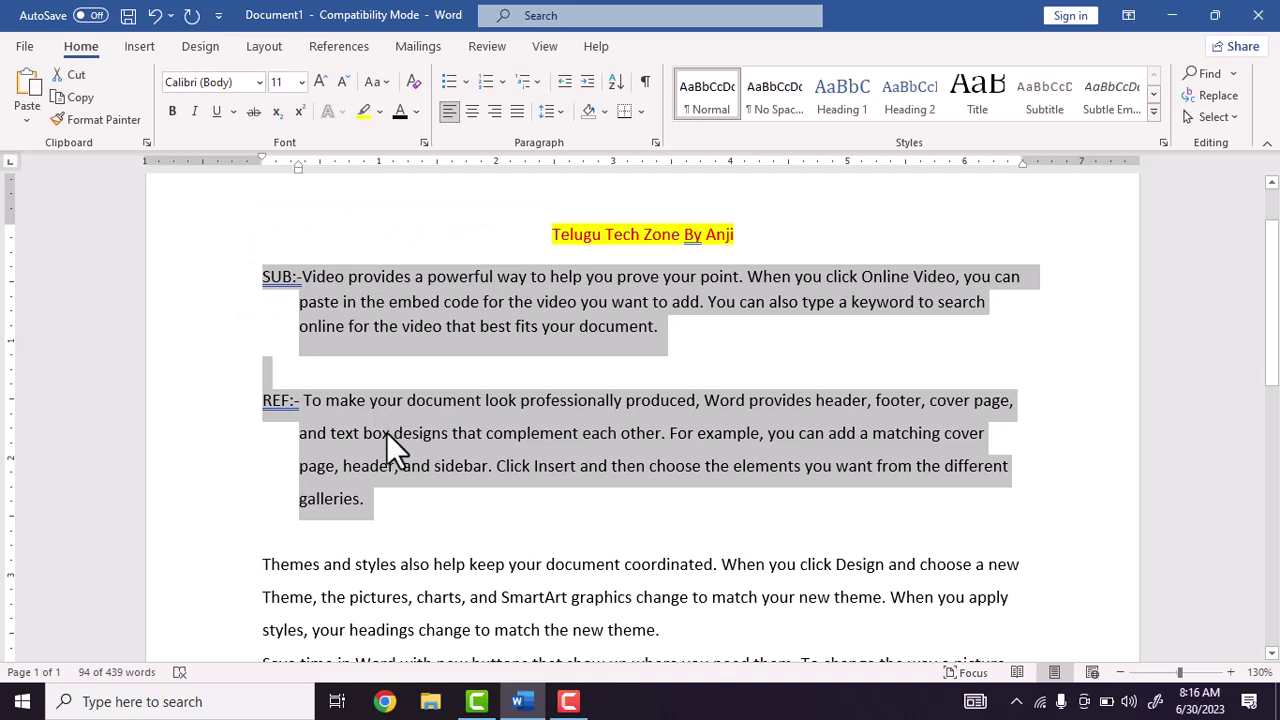
Replace the SUB and REF paragraphs with a three-line SUB:- paragraph of filler text
key(Delete)
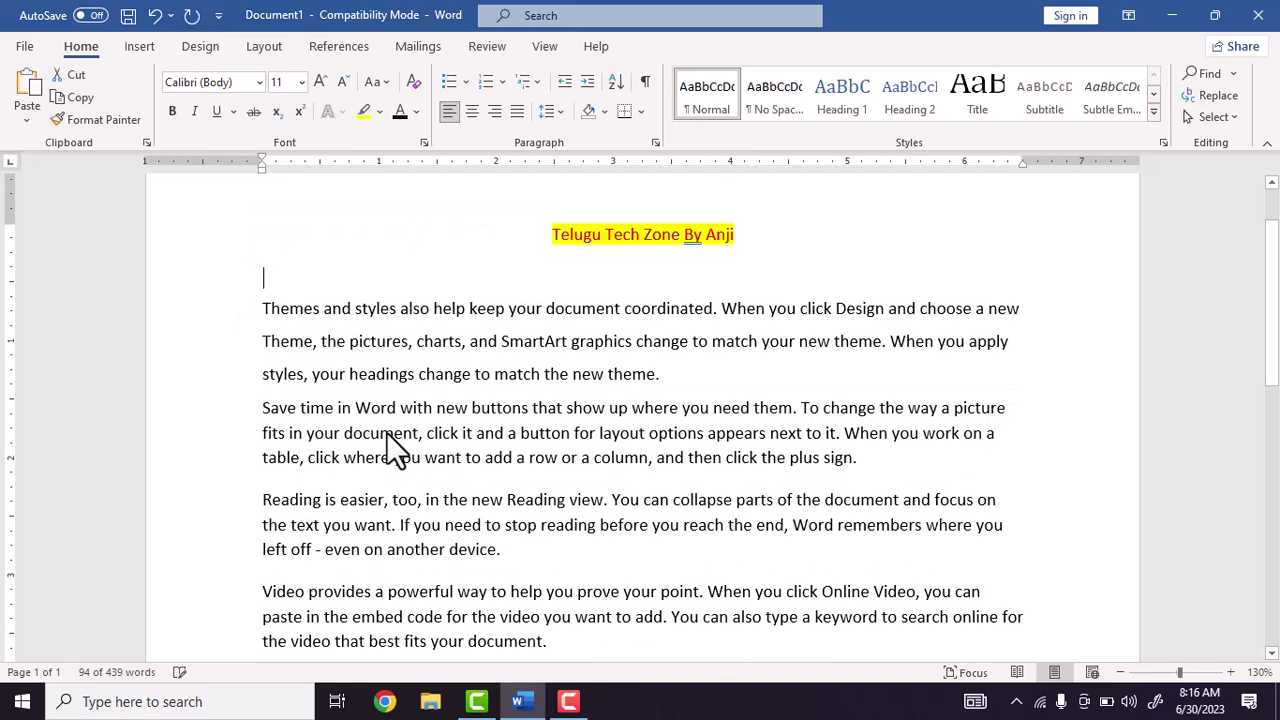
key(Return)
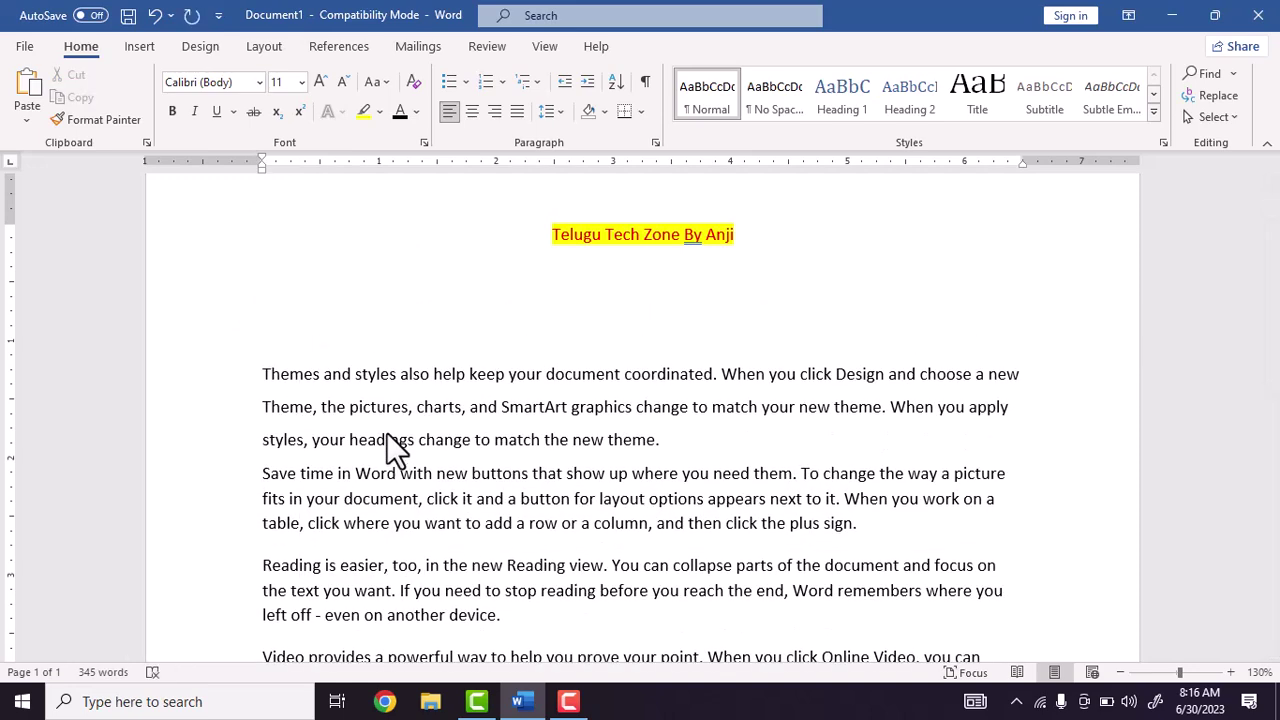
text(SUB:- sd fs a)
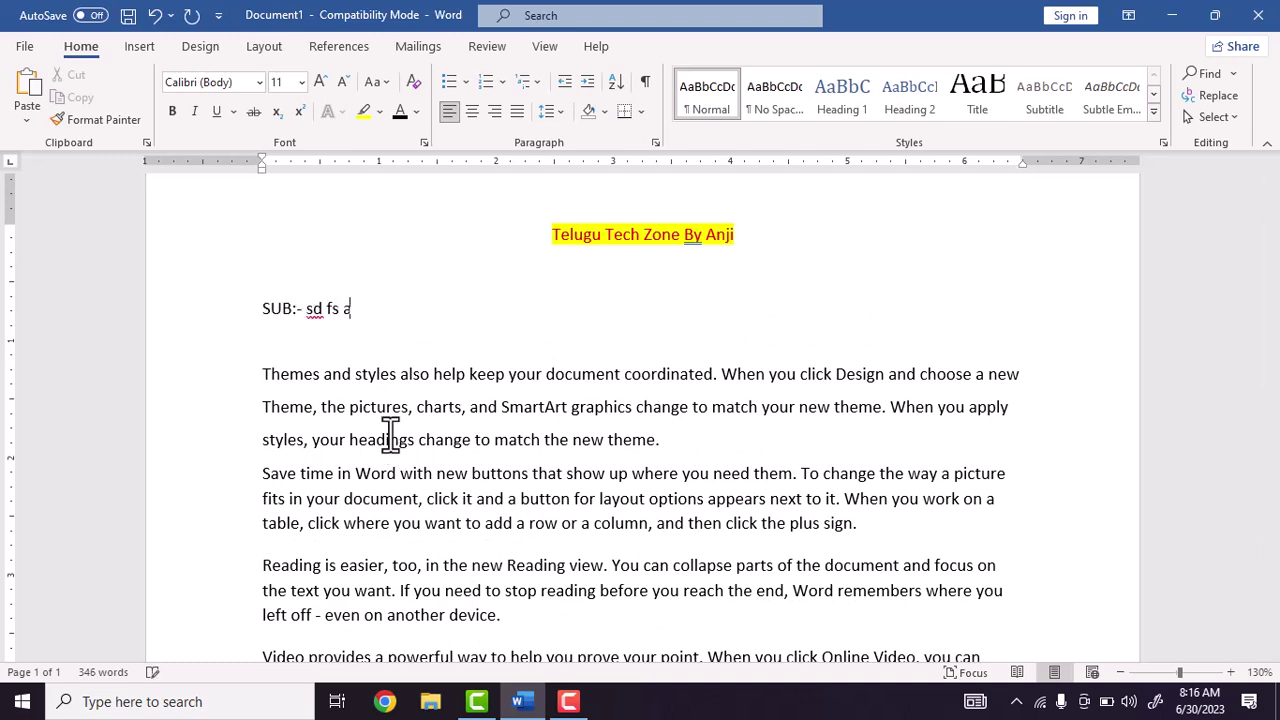
text(df as dfs fd as df asdf sa df sadf sa df s)
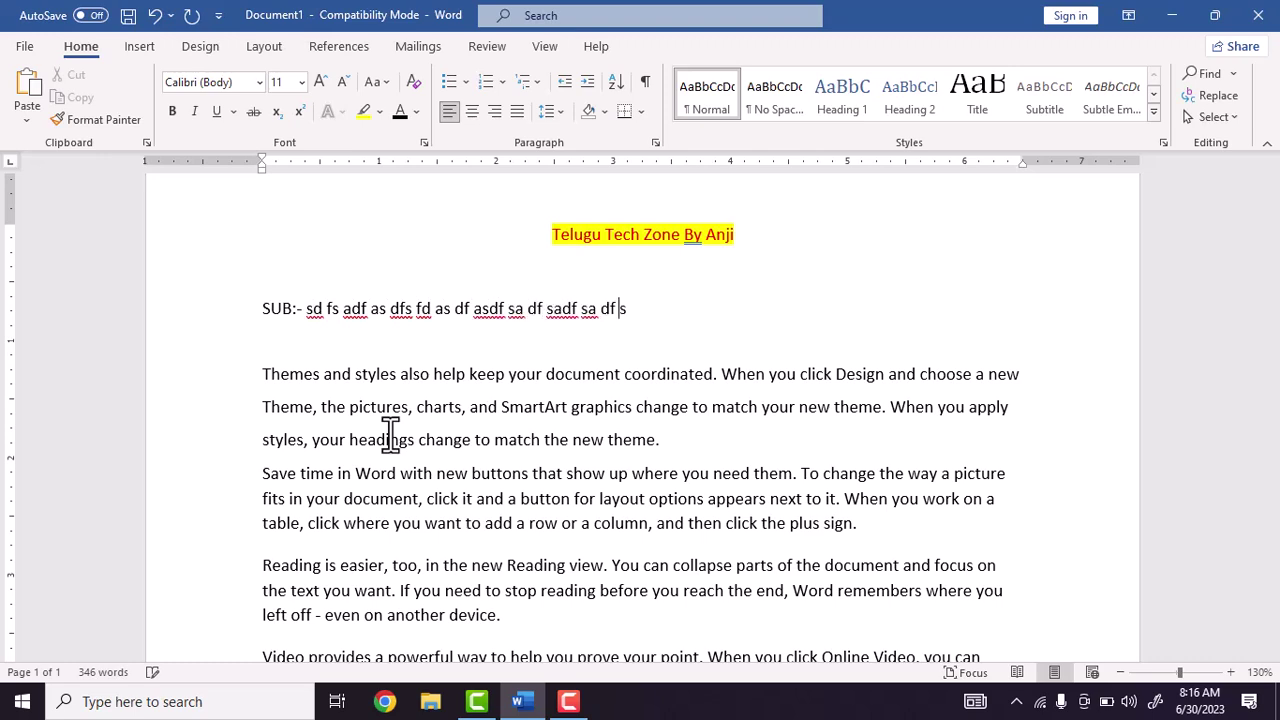
text(df sa f sadf s df sdf as df asdfs df)
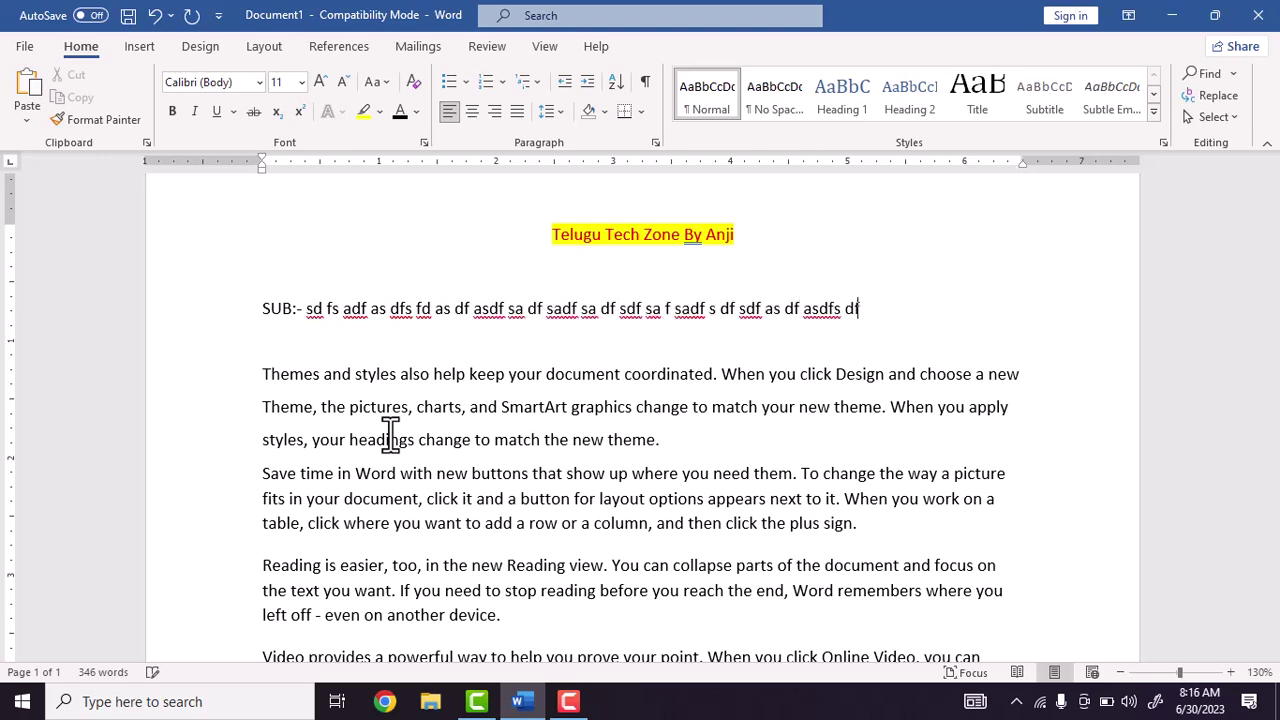
text( sdf)
key(Return)
text(asdfsadfas df sa dfas df sa fd asfd)
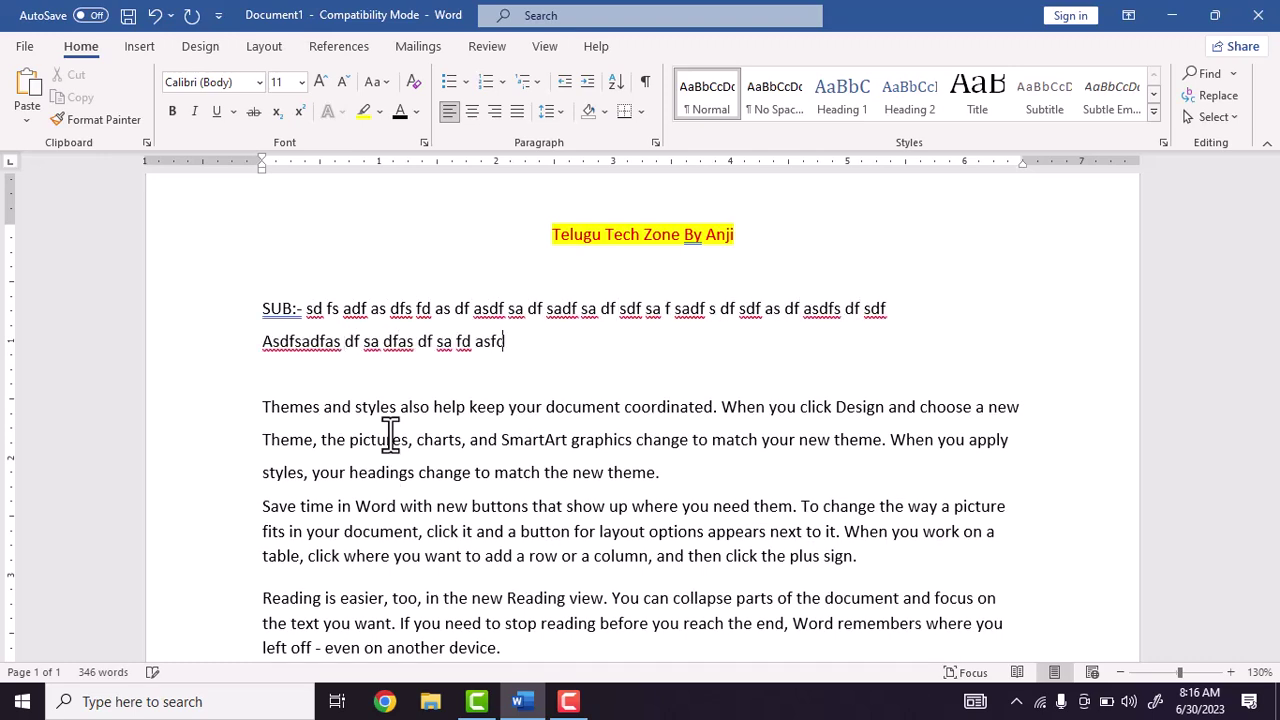
text( sa fd asfd sad f sadf sa fsa df as dfas df sad fsa df asdf sa df asfd)
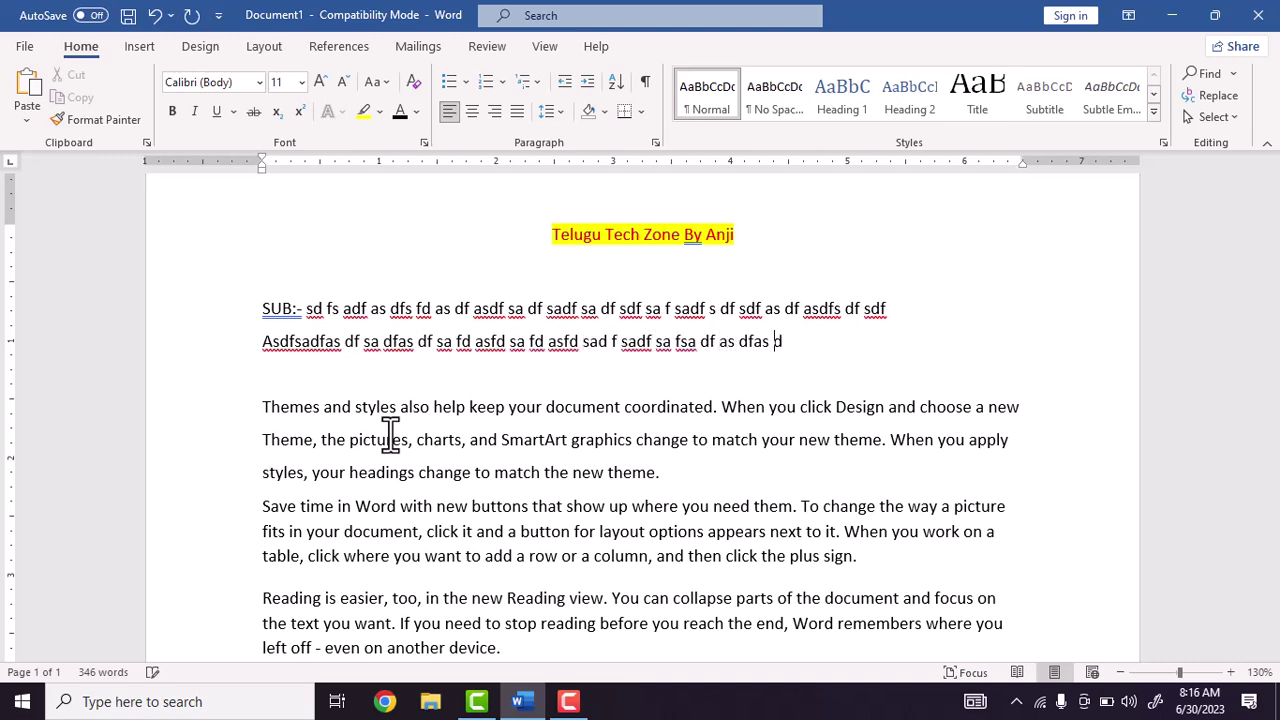
key(Return)
text(asfsad f sadf sadf as f asf)
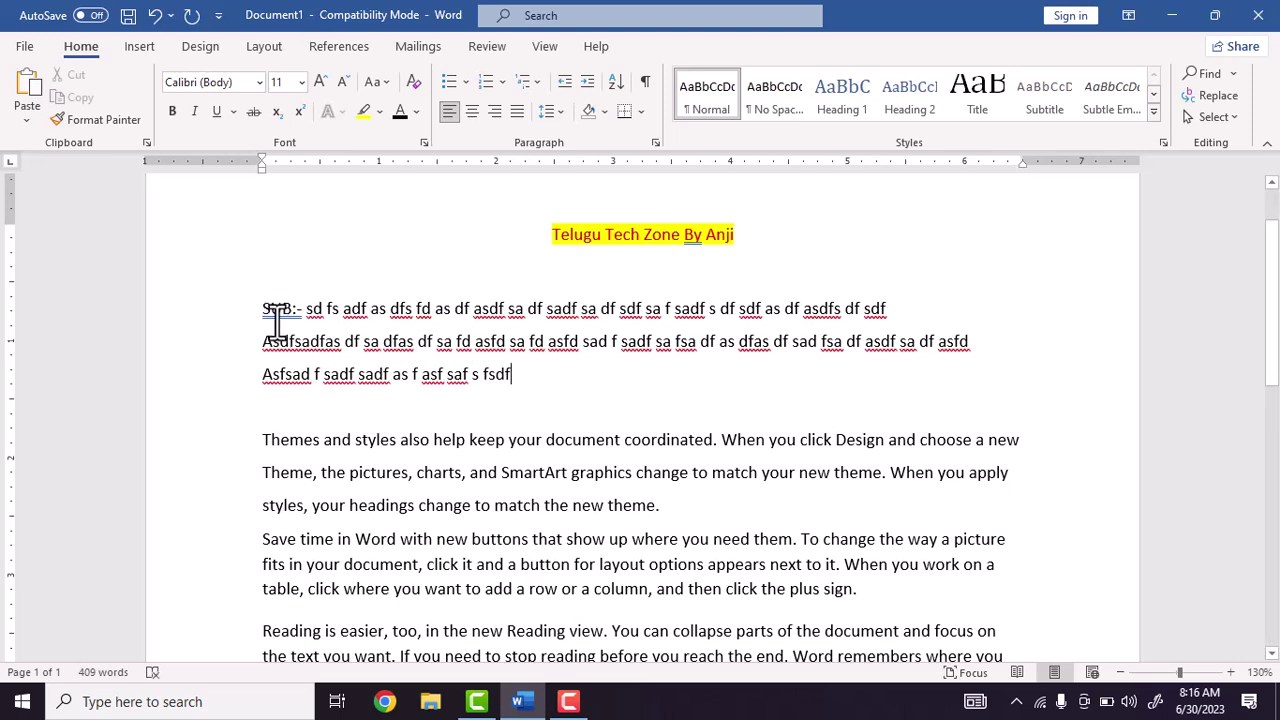
drag(277, 322, 523, 371)
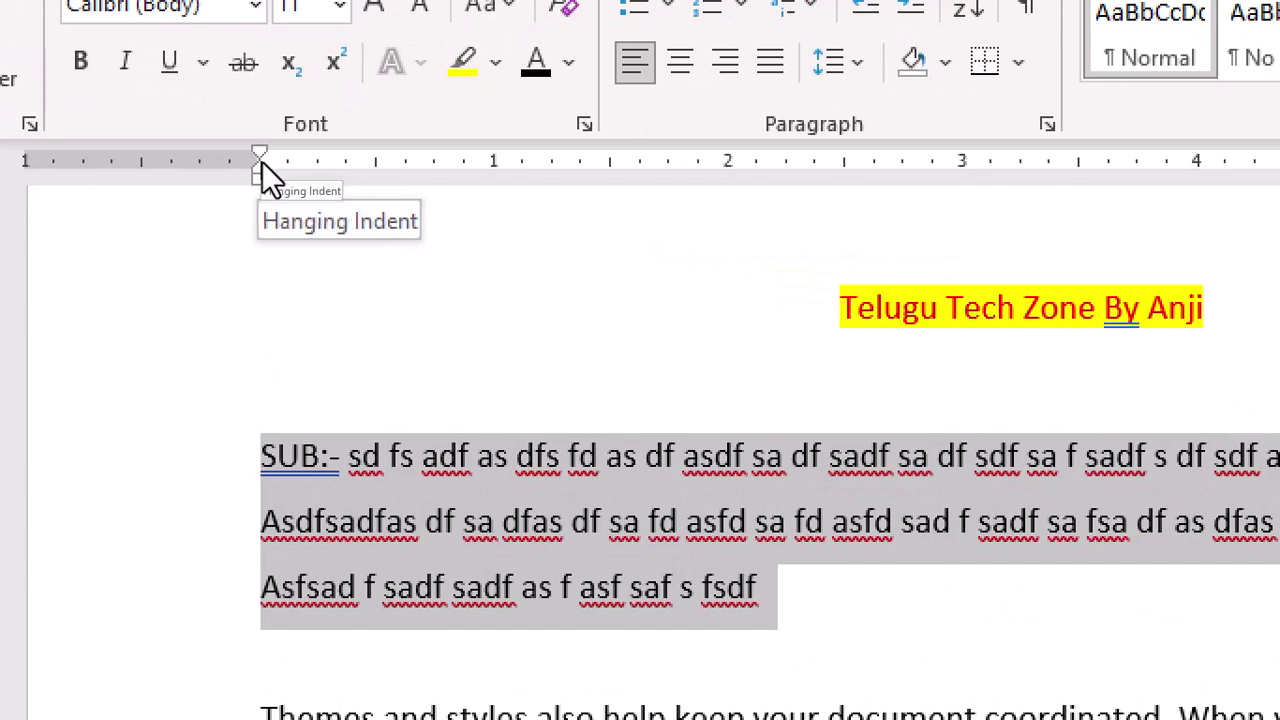
mouse_move(262, 165)
mouse_down()
mouse_move(465, 167)
mouse_move(261, 166)
mouse_up()
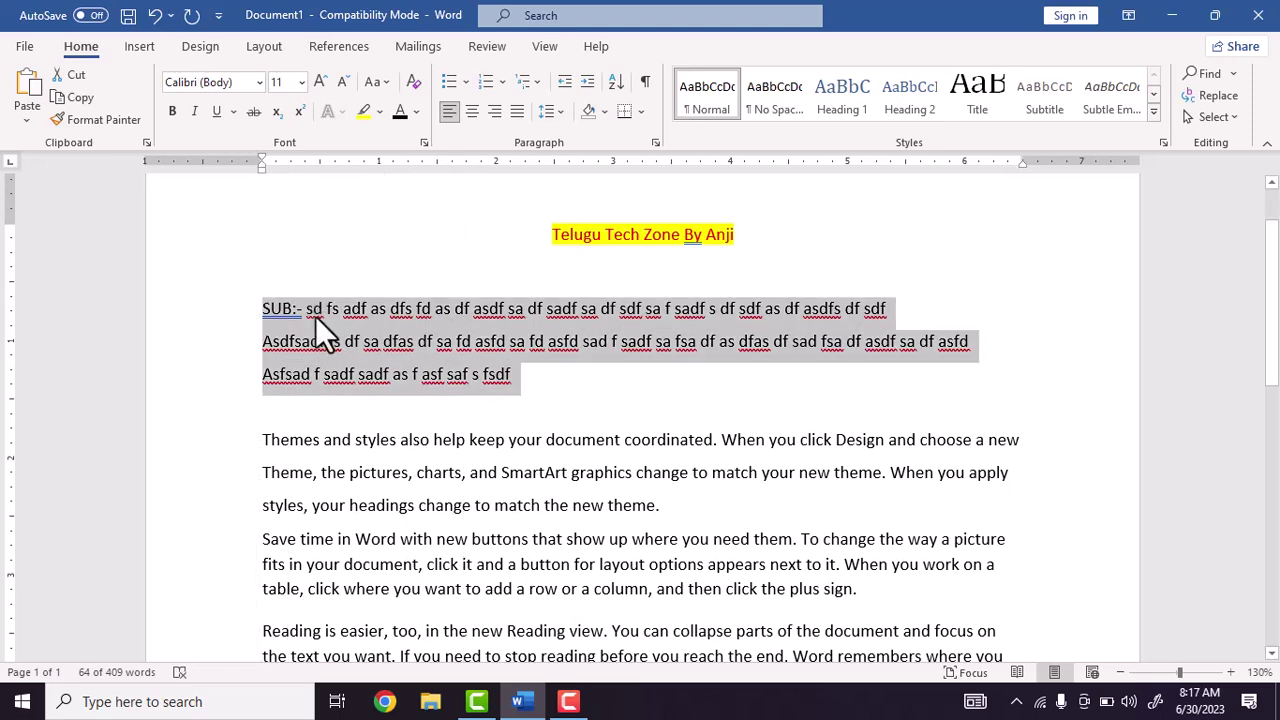
click(305, 320)
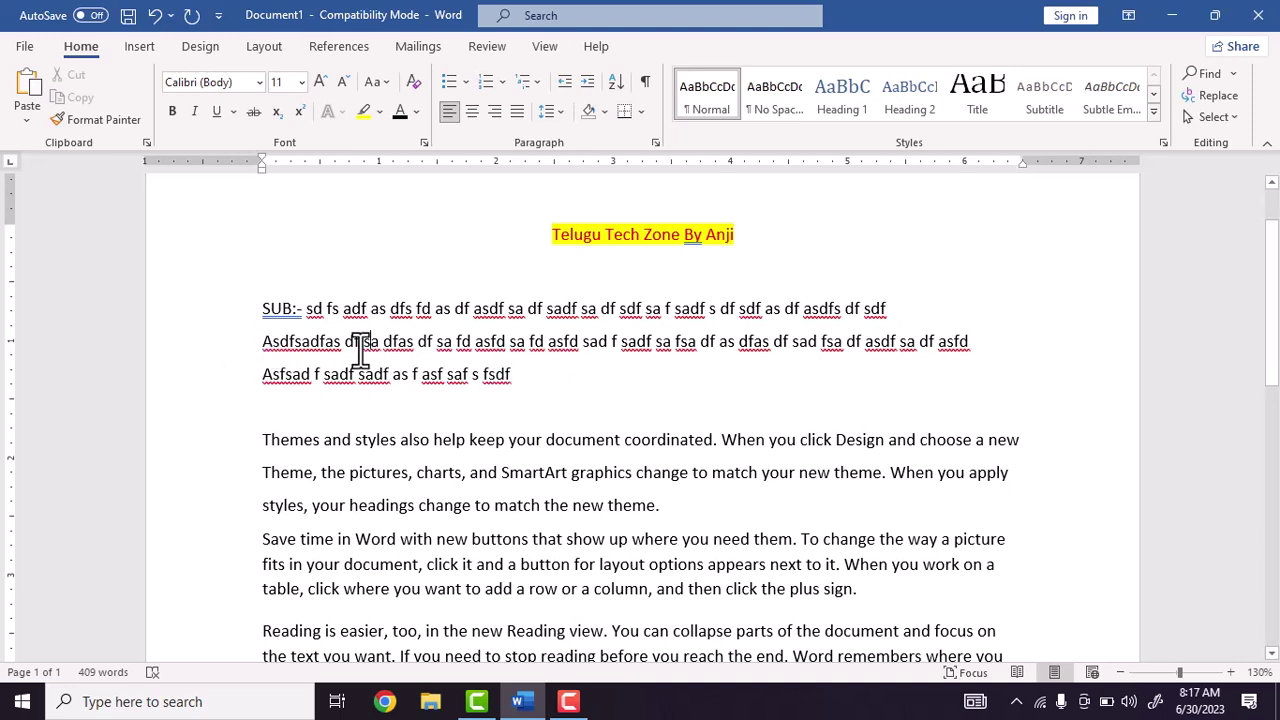
Join the filler lines into one SUB paragraph, shift its hanging indent, and select it
click(265, 342)
key(BackSpace)
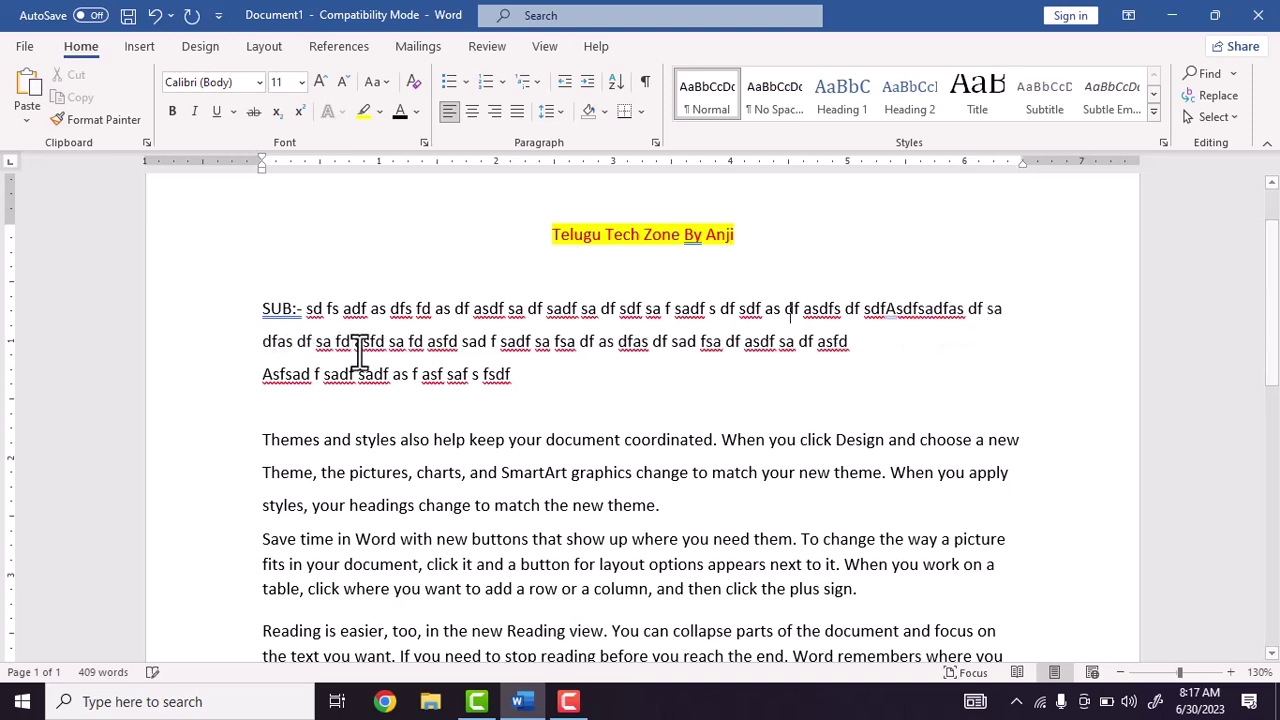
click(265, 373)
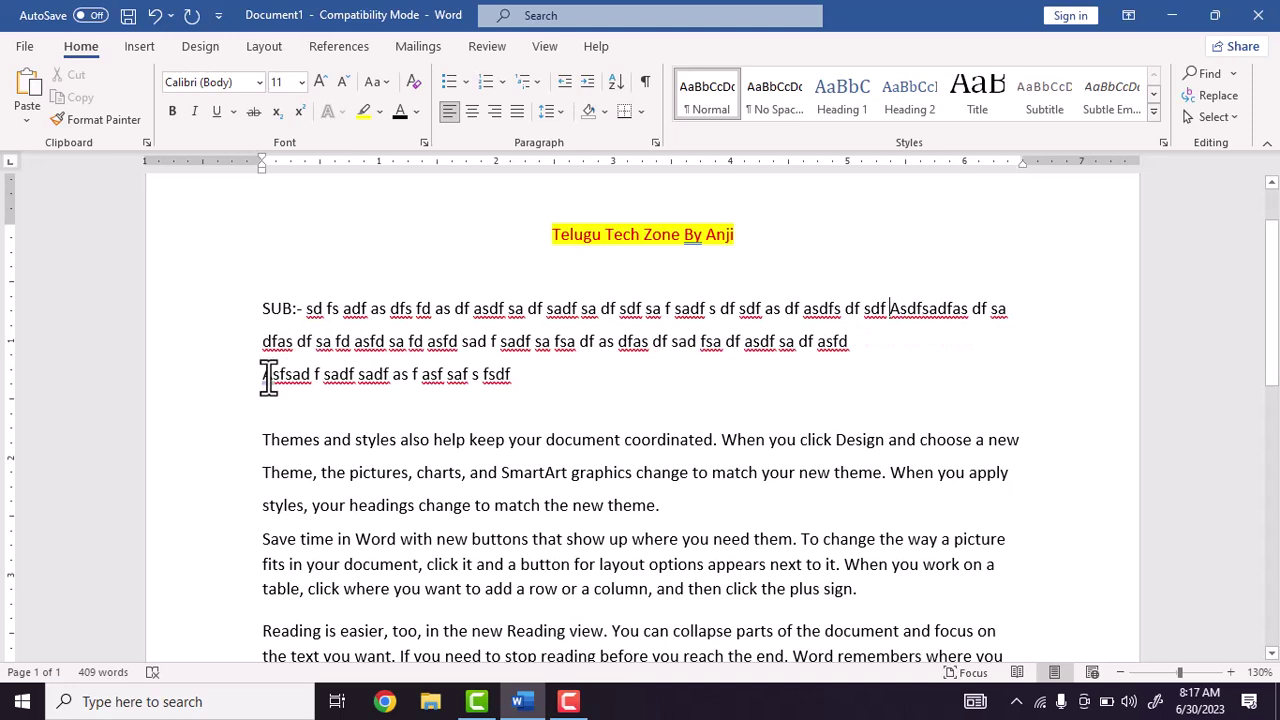
key(BackSpace)
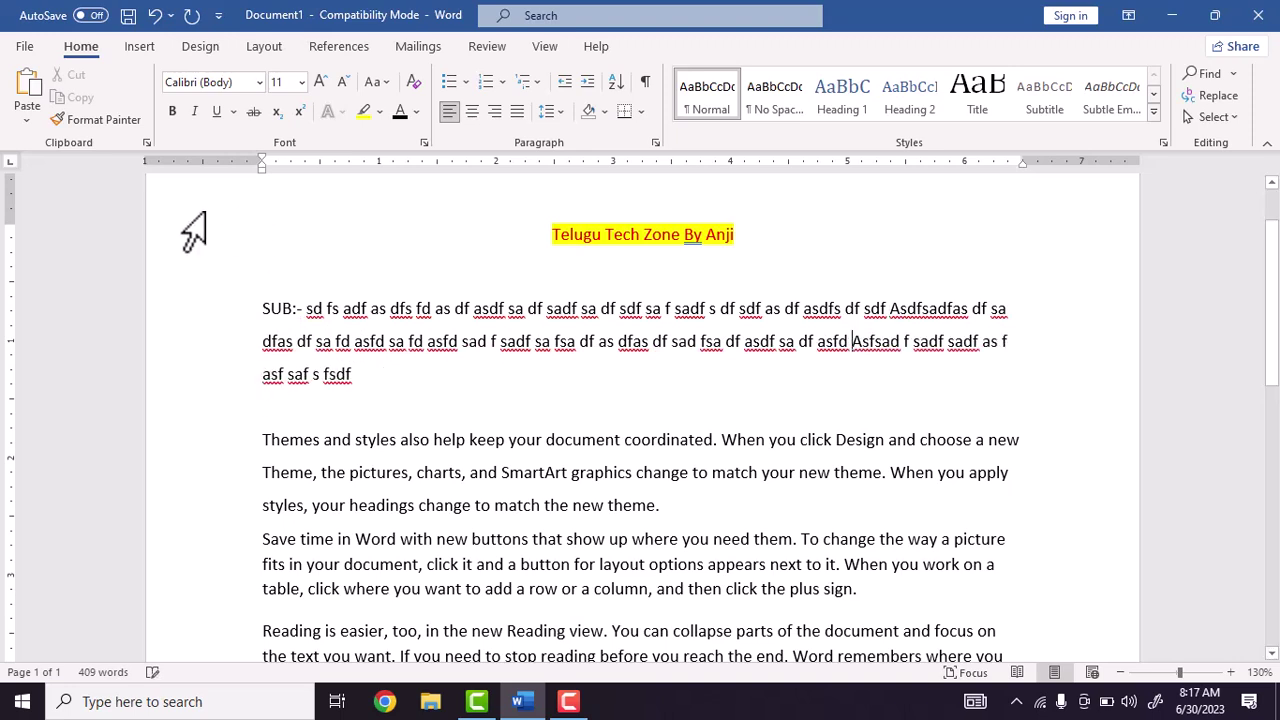
mouse_move(263, 165)
mouse_down()
mouse_move(352, 165)
mouse_move(263, 180)
mouse_up()
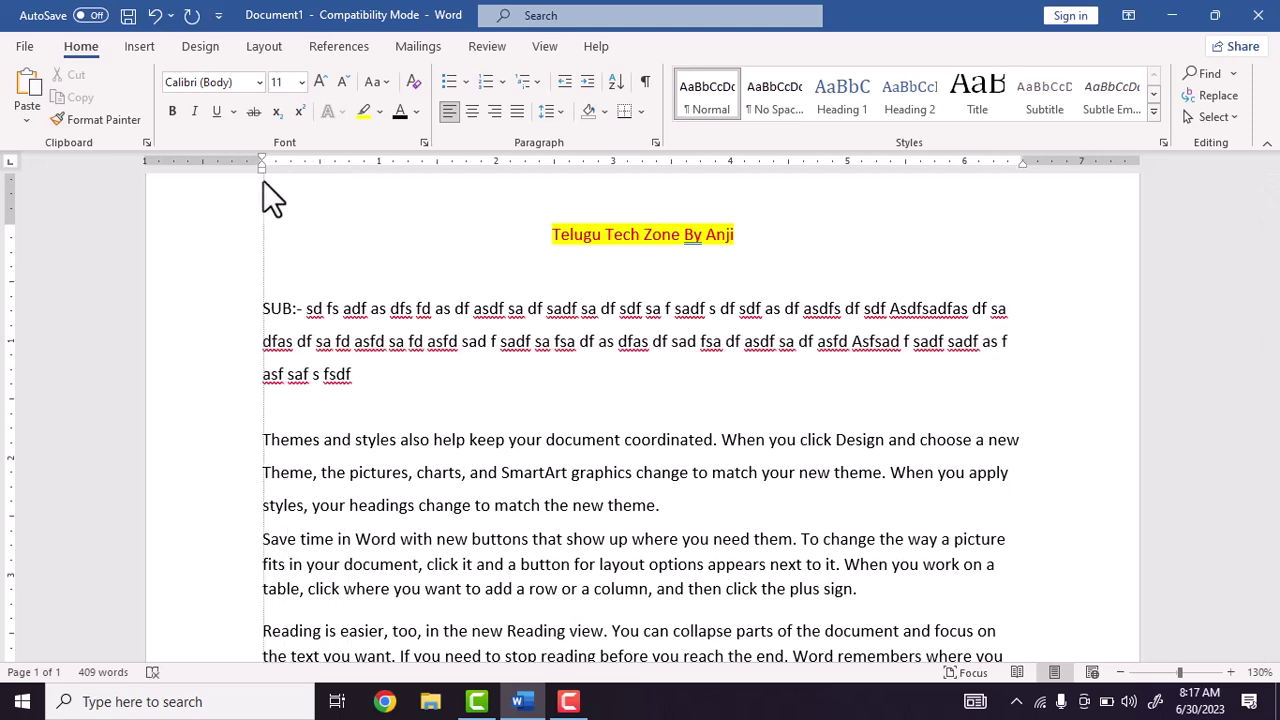
drag(267, 310, 377, 371)
Delete the old SUB text and type fresh filler text in a new paragraph
key(Delete)
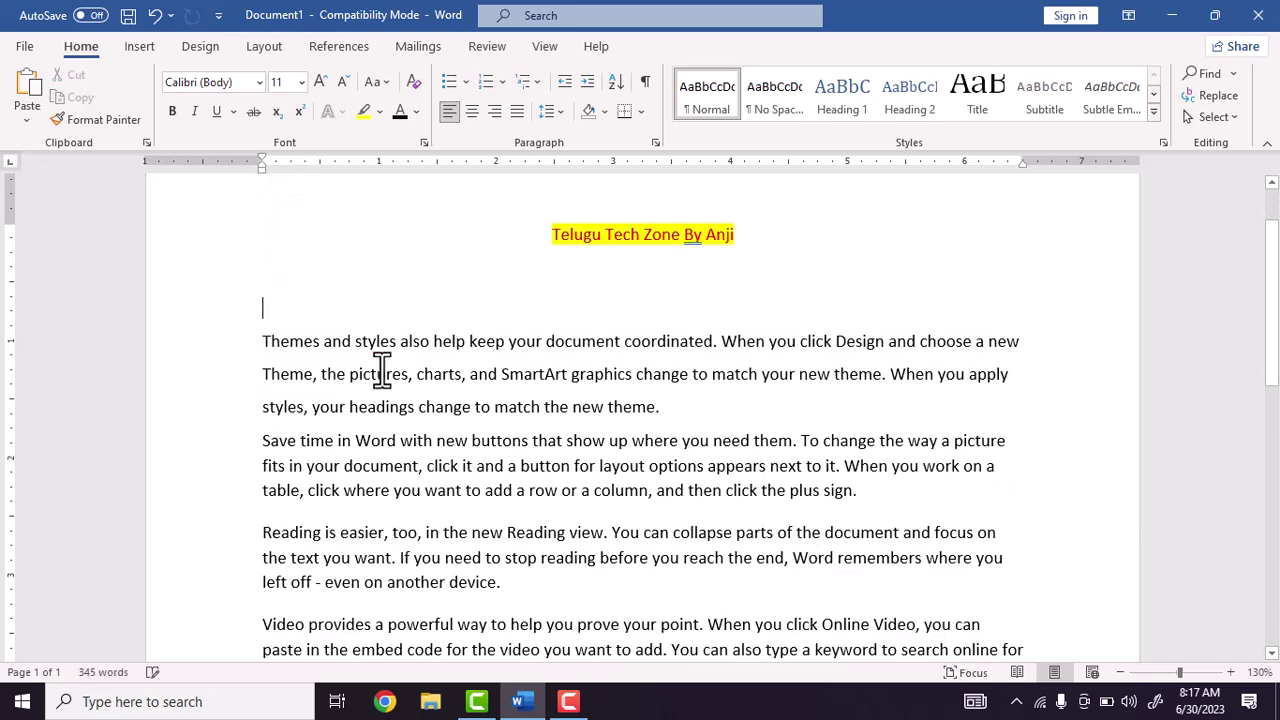
key(Return)
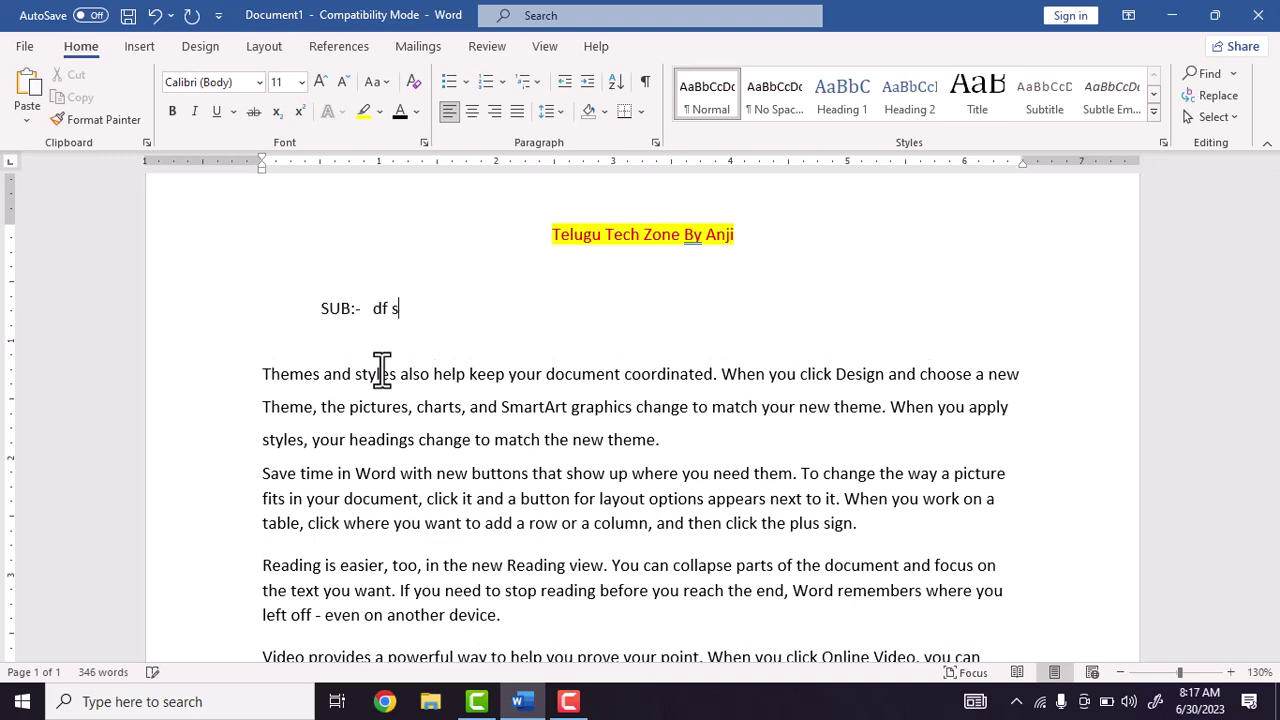
text(fd as f sdf sa df sad fsa df sadfsa fd)
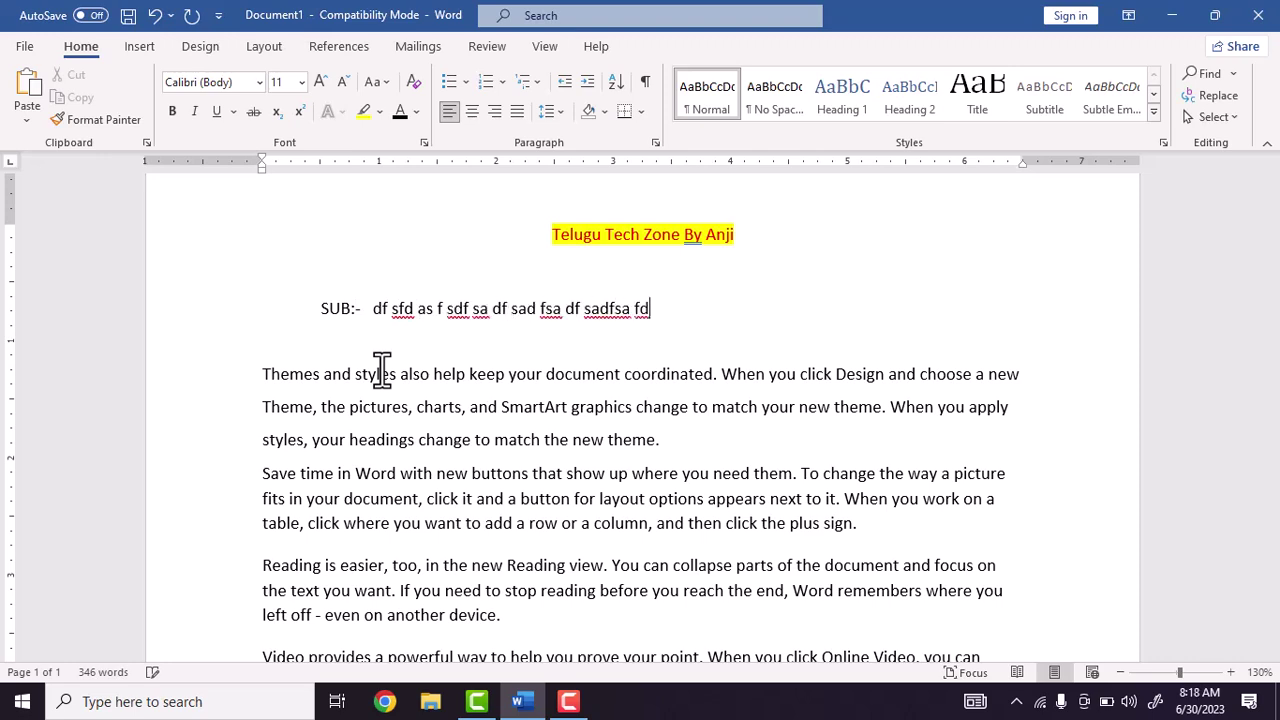
text( sa df sdf s dfsa df sa fd asfd s df as)
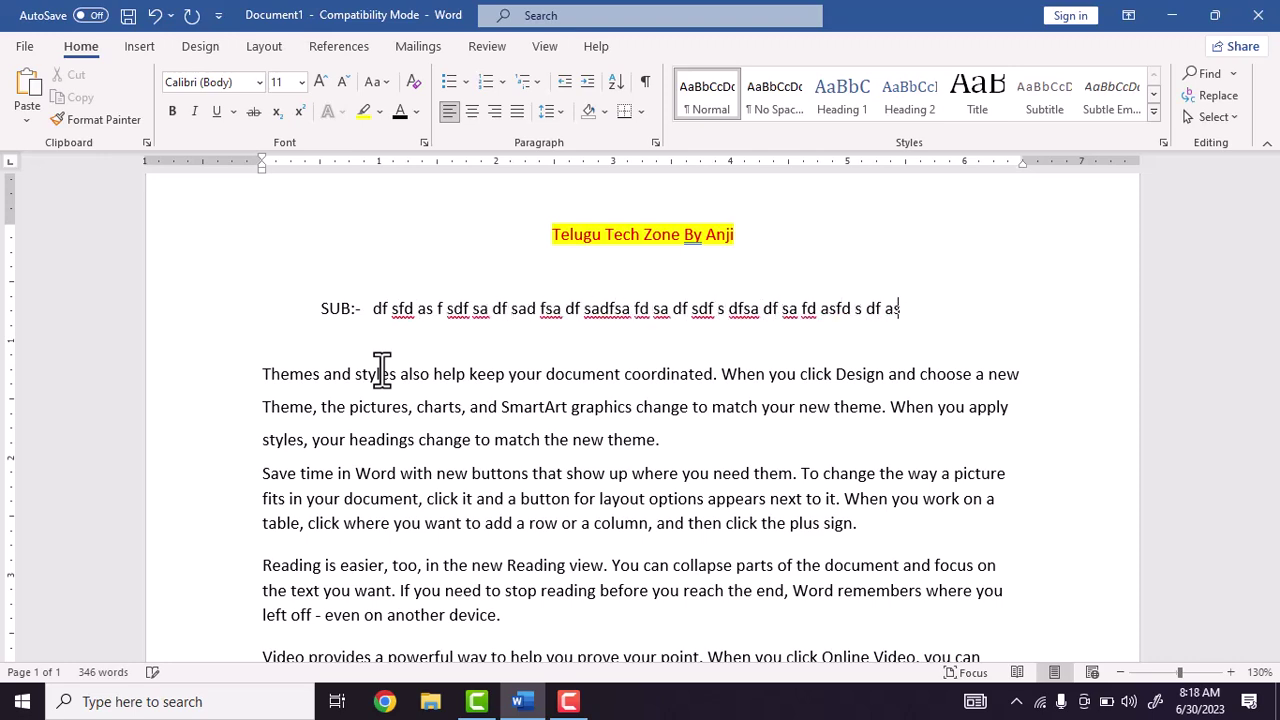
text(df sa f as df sdf s df asfd a)
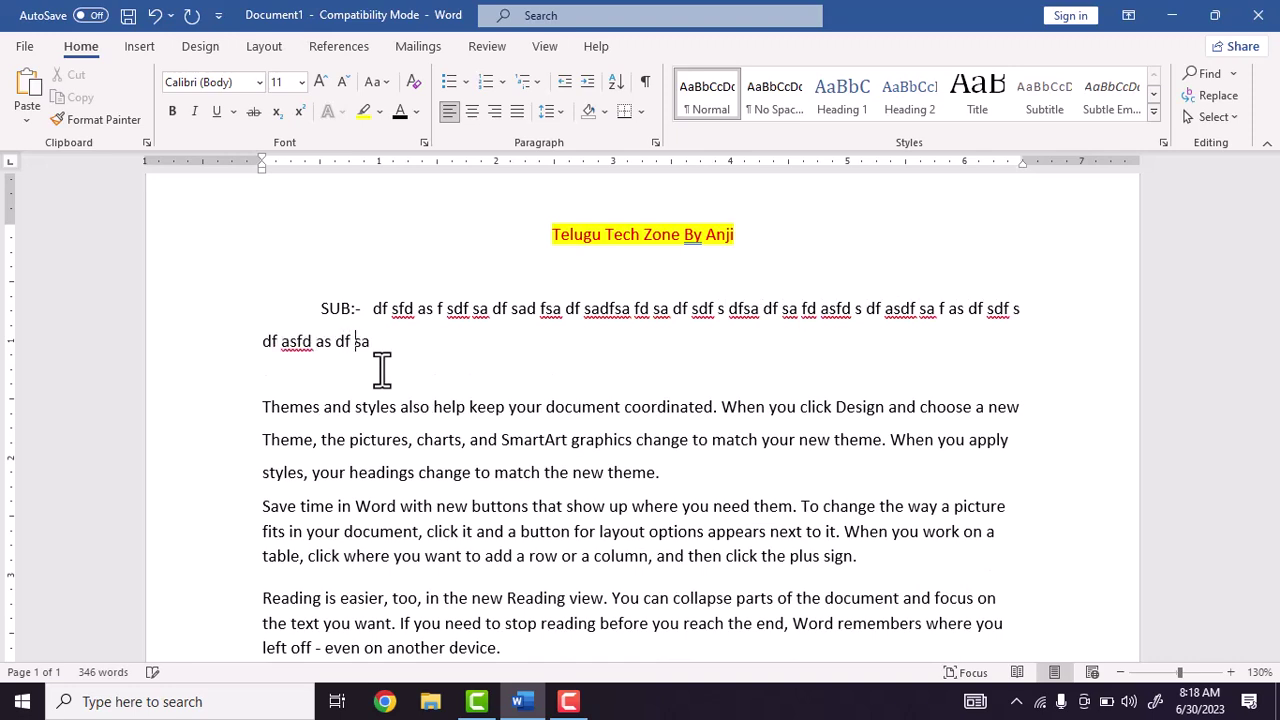
text(s df sadf sa df sad f sadf s df asdf s df sd)
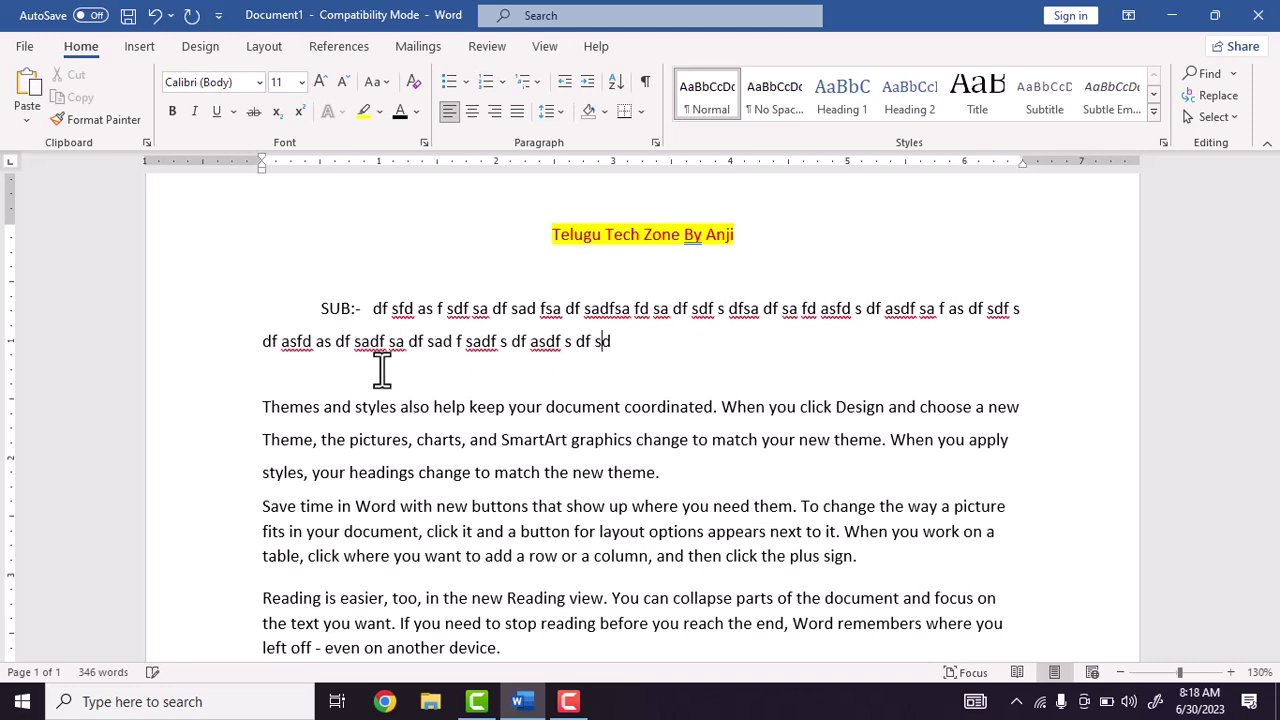
text(f  sdf sa df asdf as dfs adf s df sf)
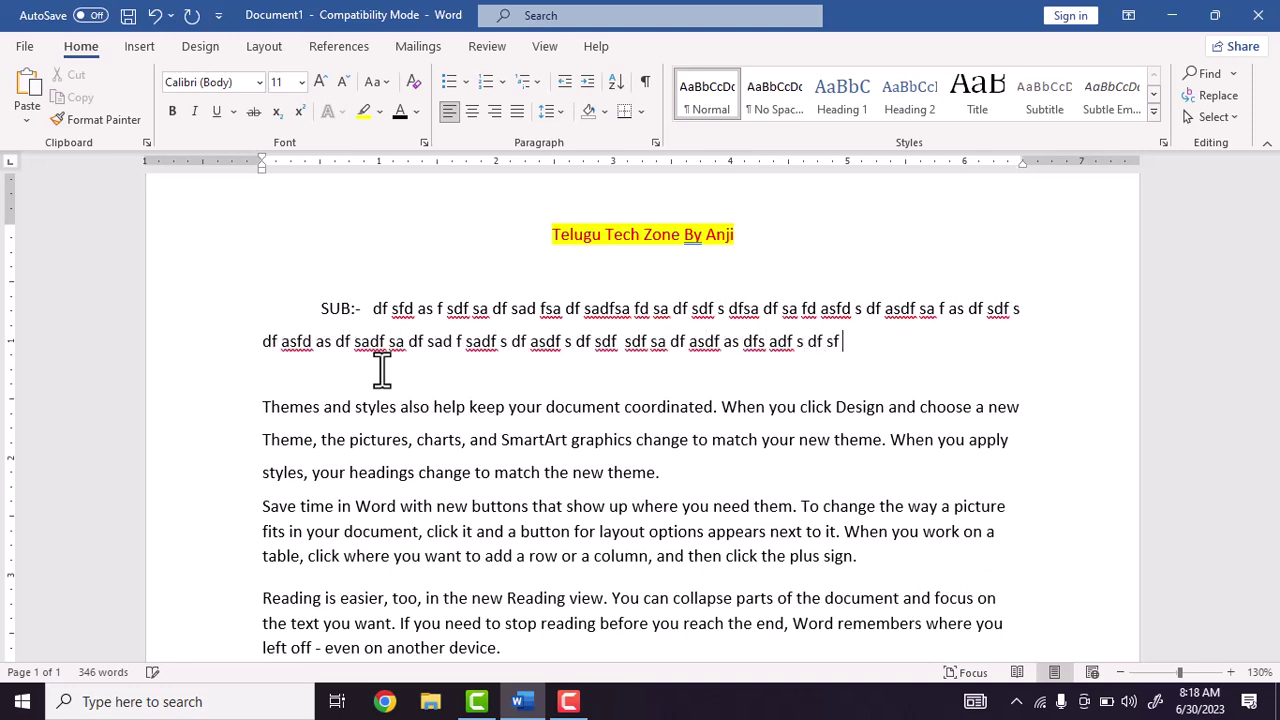
text( sd fasd fsadf as fa sdf s df sa fd)
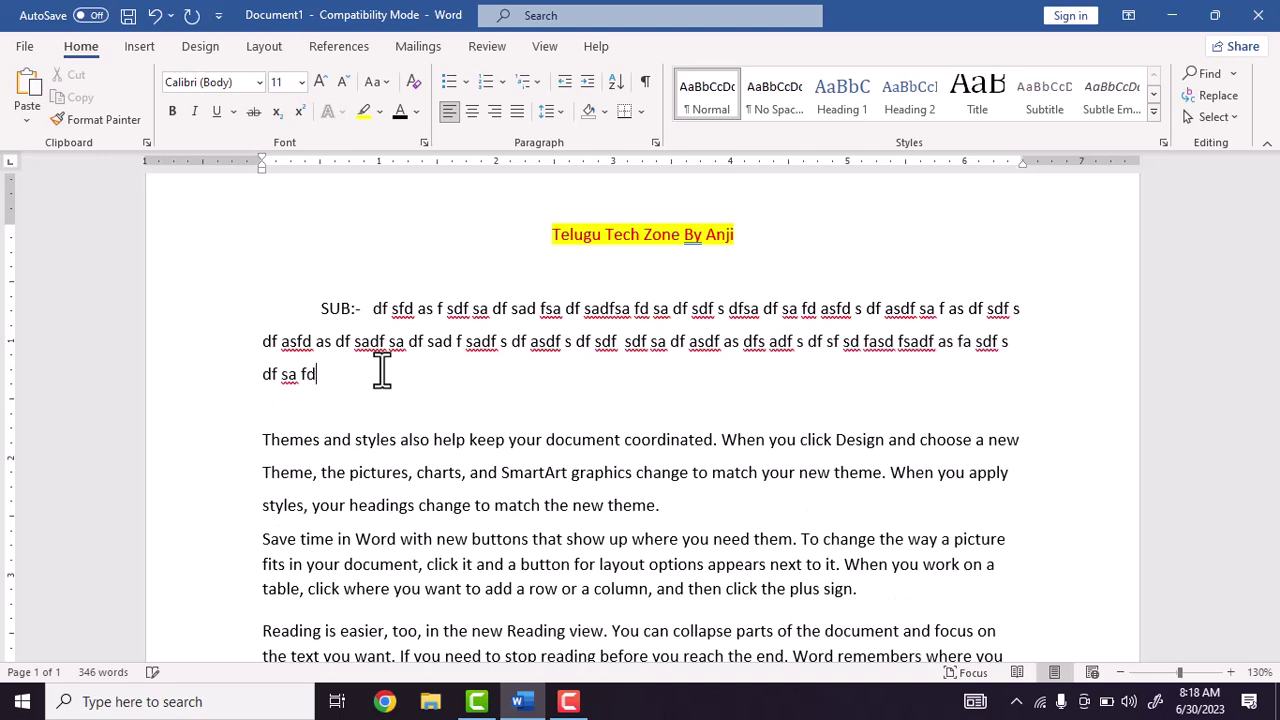
text( sadf asdf sdf s df asd f asdf as df asdf sa df as df)
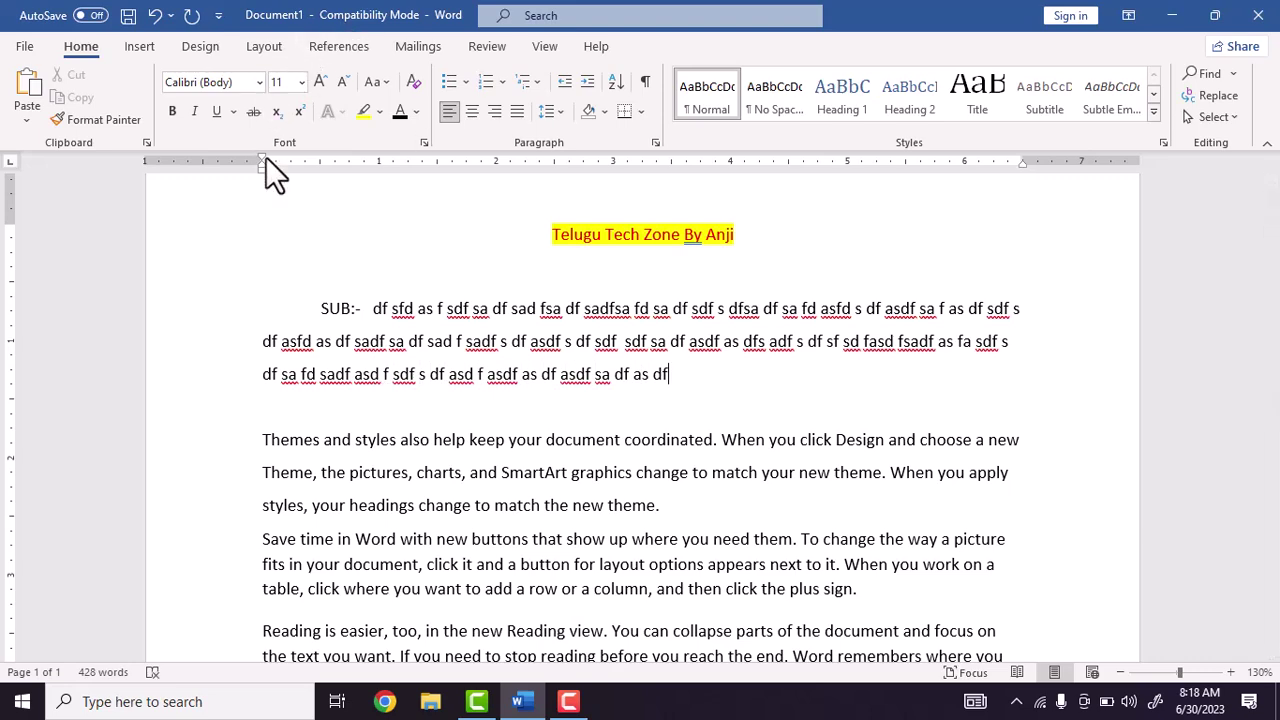
Delete the tab before SUB:- so the paragraph's first line starts flush at the left margin
drag(263, 164, 384, 163)
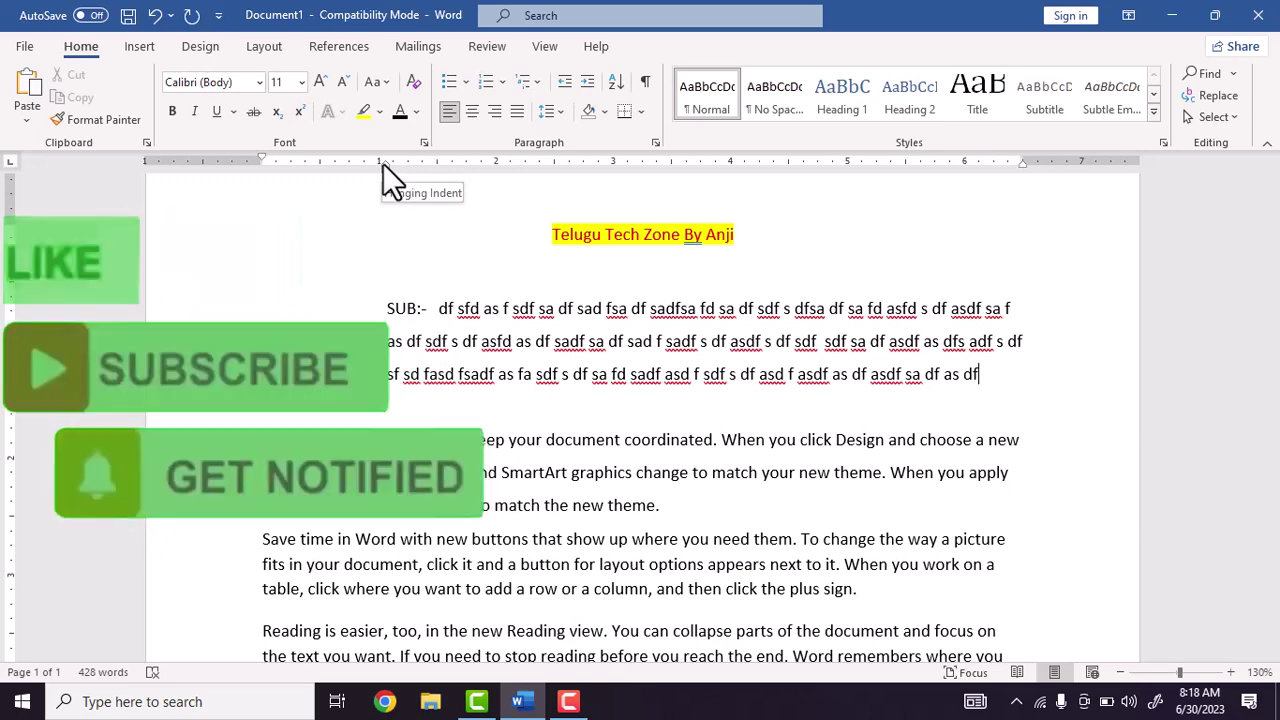
drag(383, 163, 259, 171)
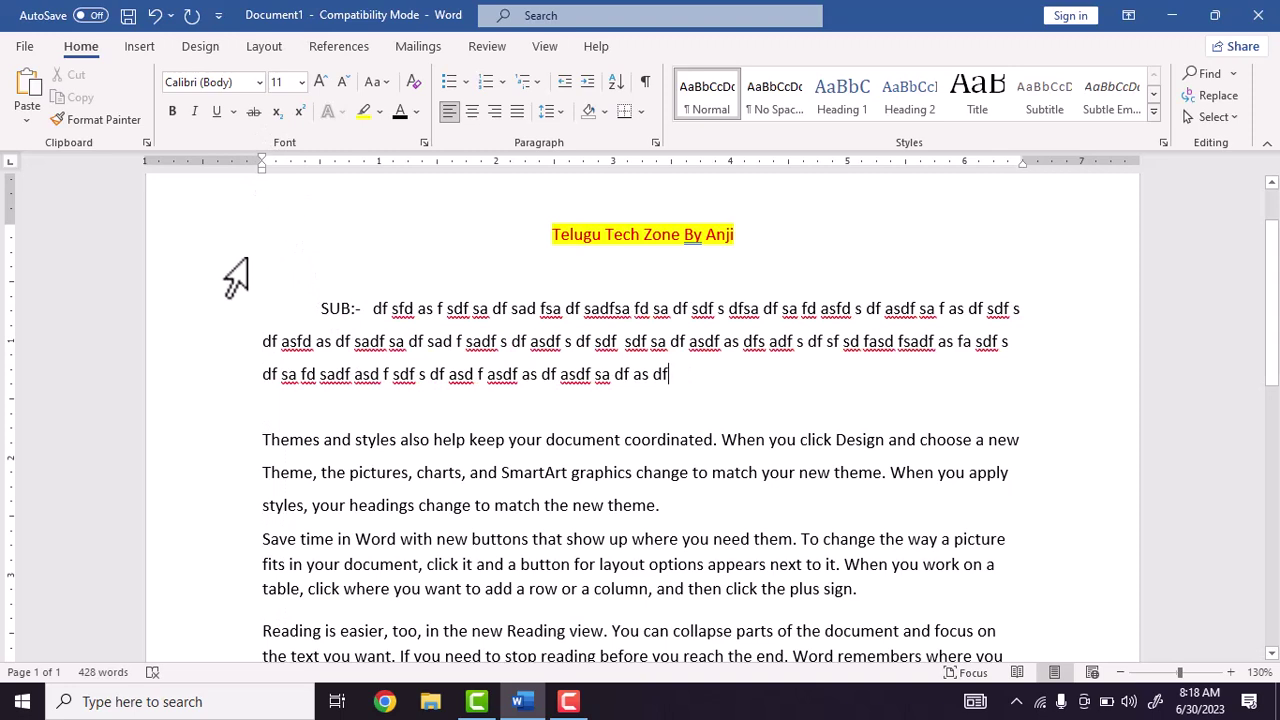
click(319, 310)
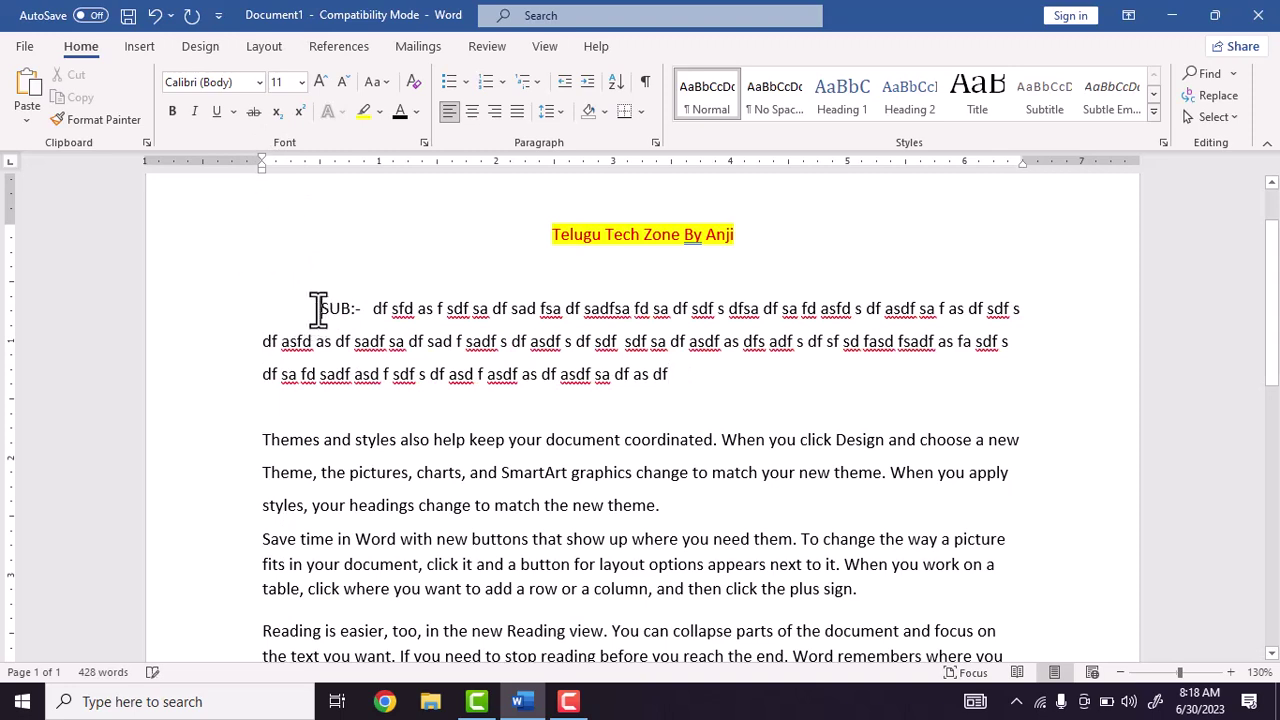
double_click(303, 311)
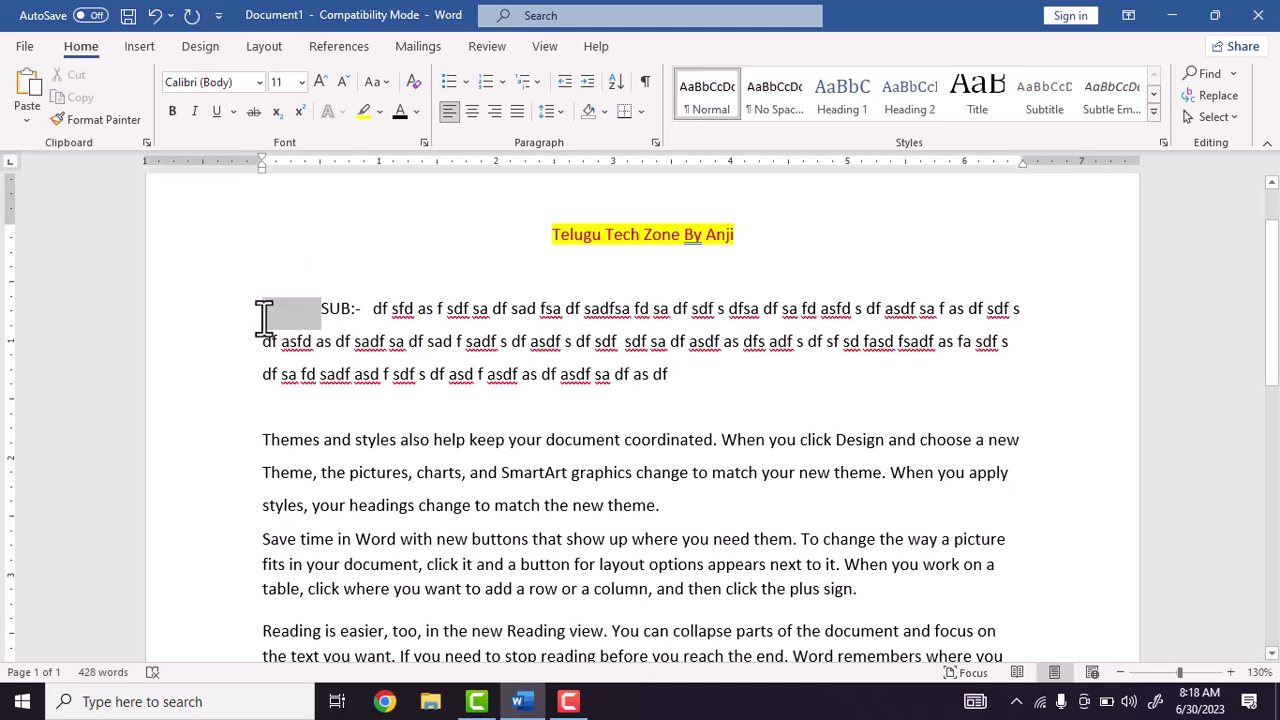
click(316, 315)
key(BackSpace)
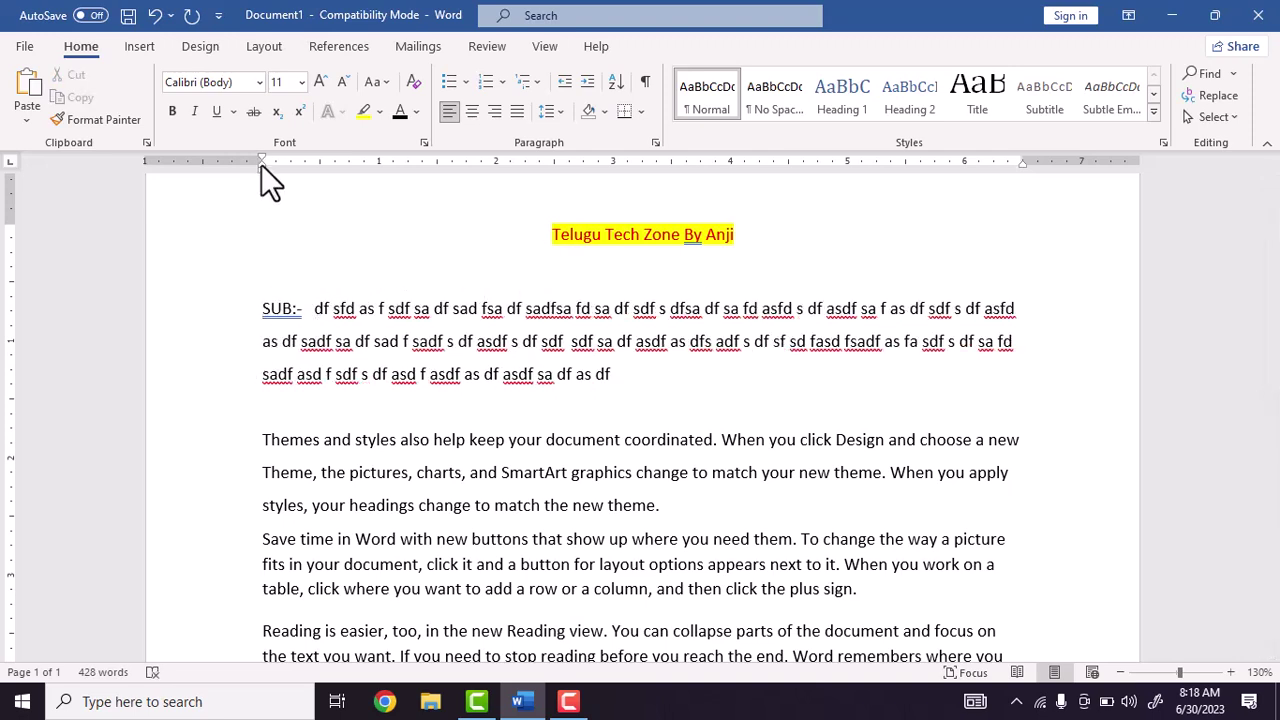
Try a hanging indent lining wrapped lines under df, then return them to the left margin
drag(261, 164, 314, 175)
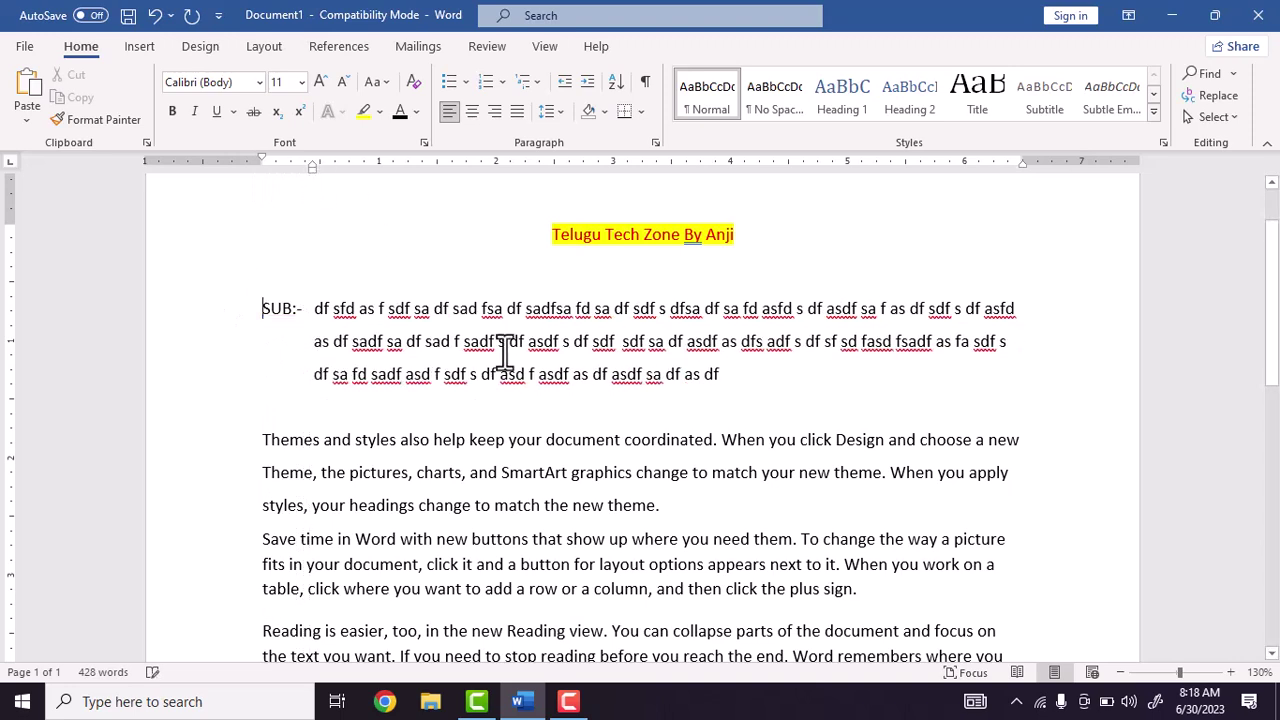
click(500, 350)
drag(311, 165, 262, 172)
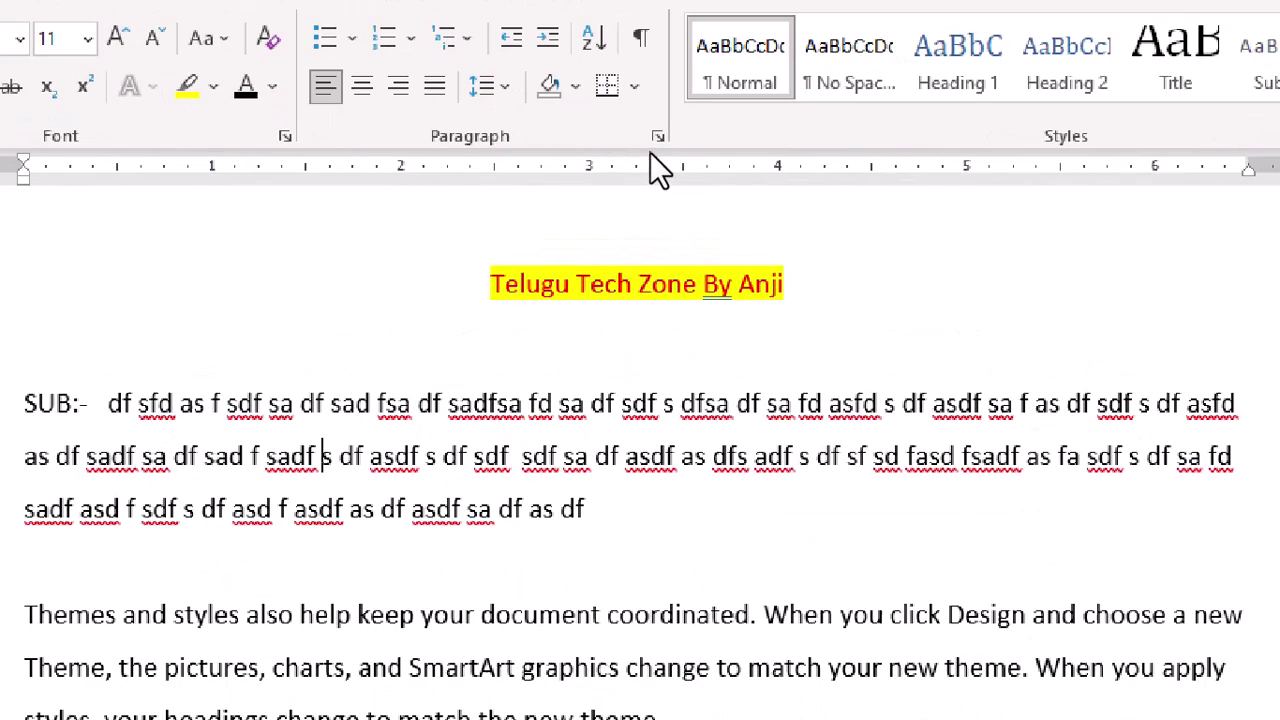
click(657, 137)
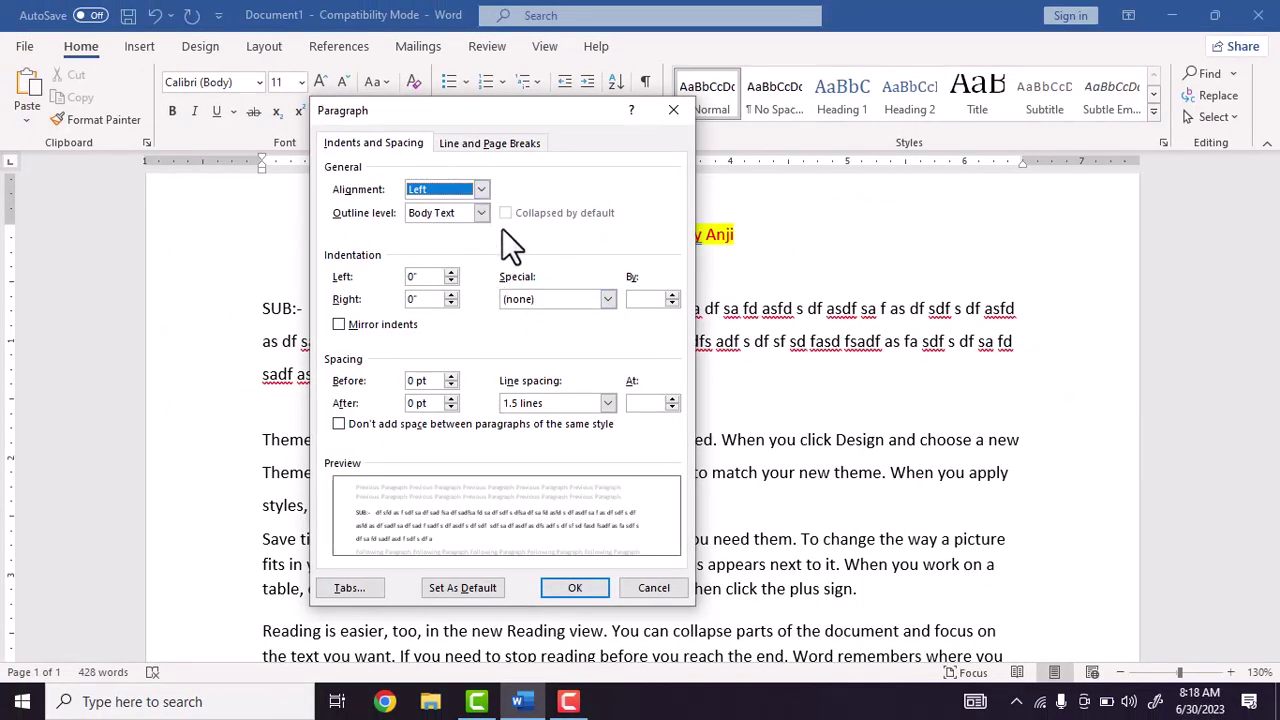
click(673, 110)
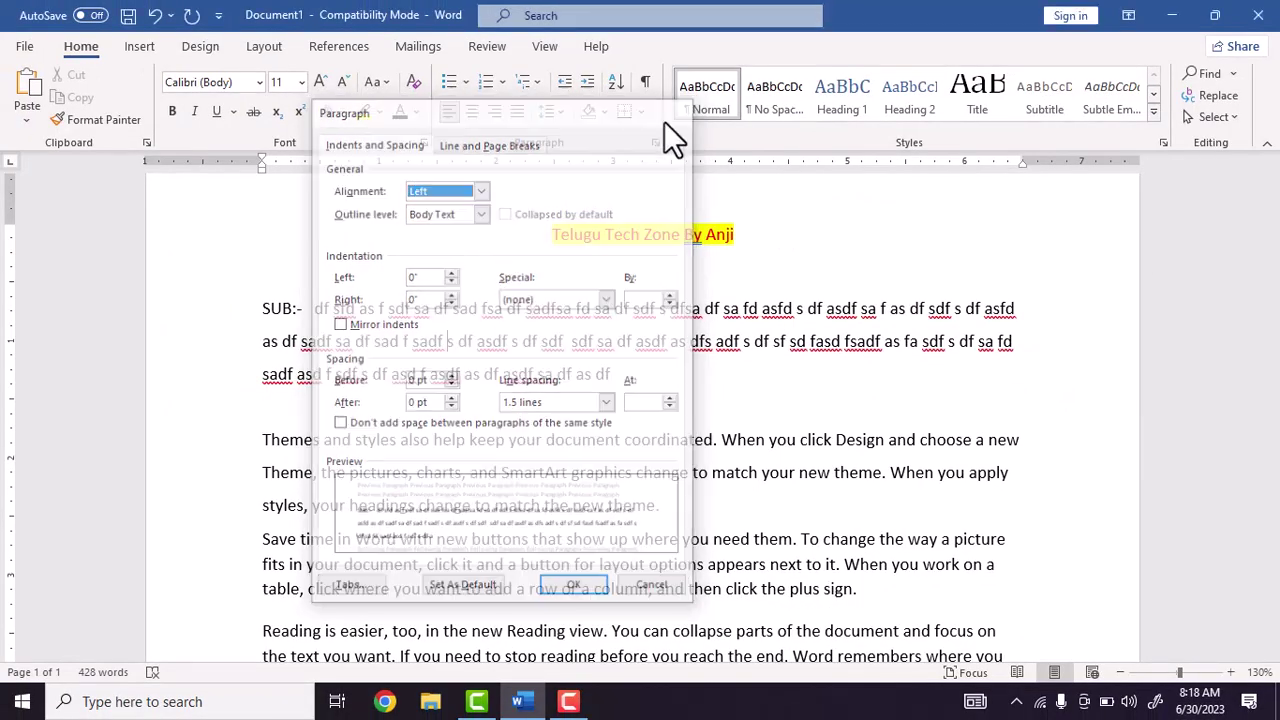
drag(263, 310, 634, 370)
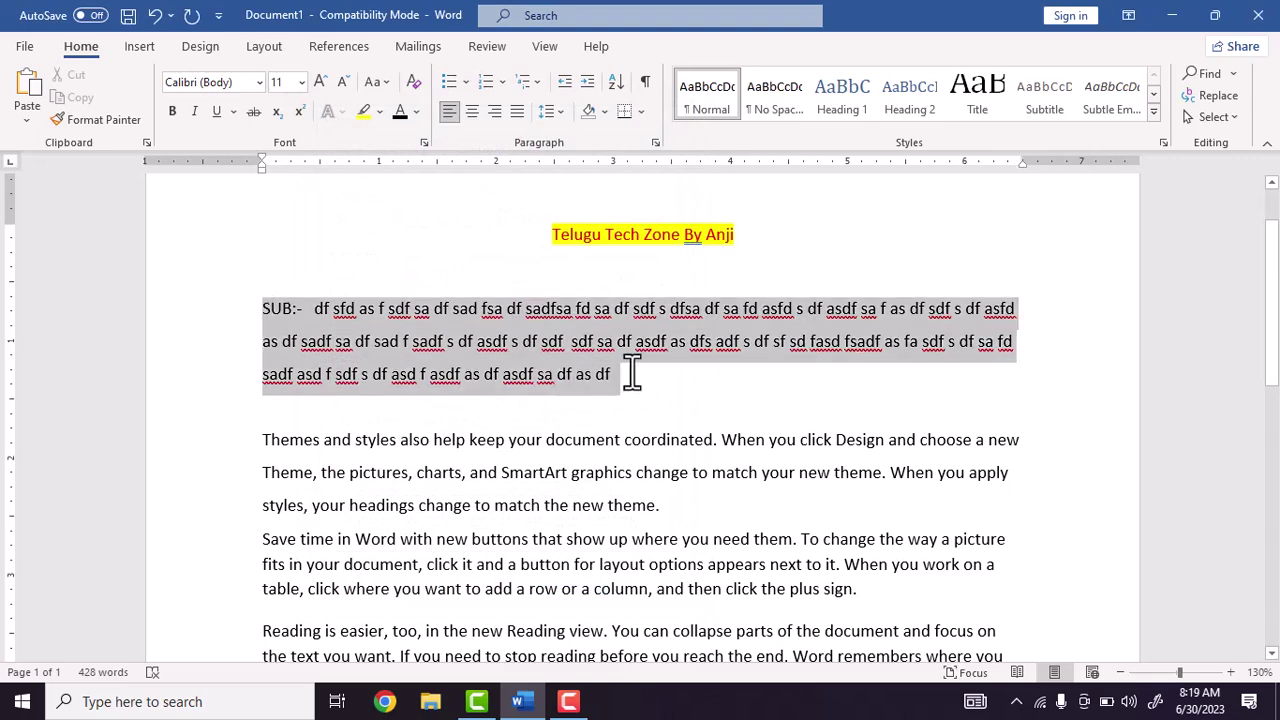
click(652, 142)
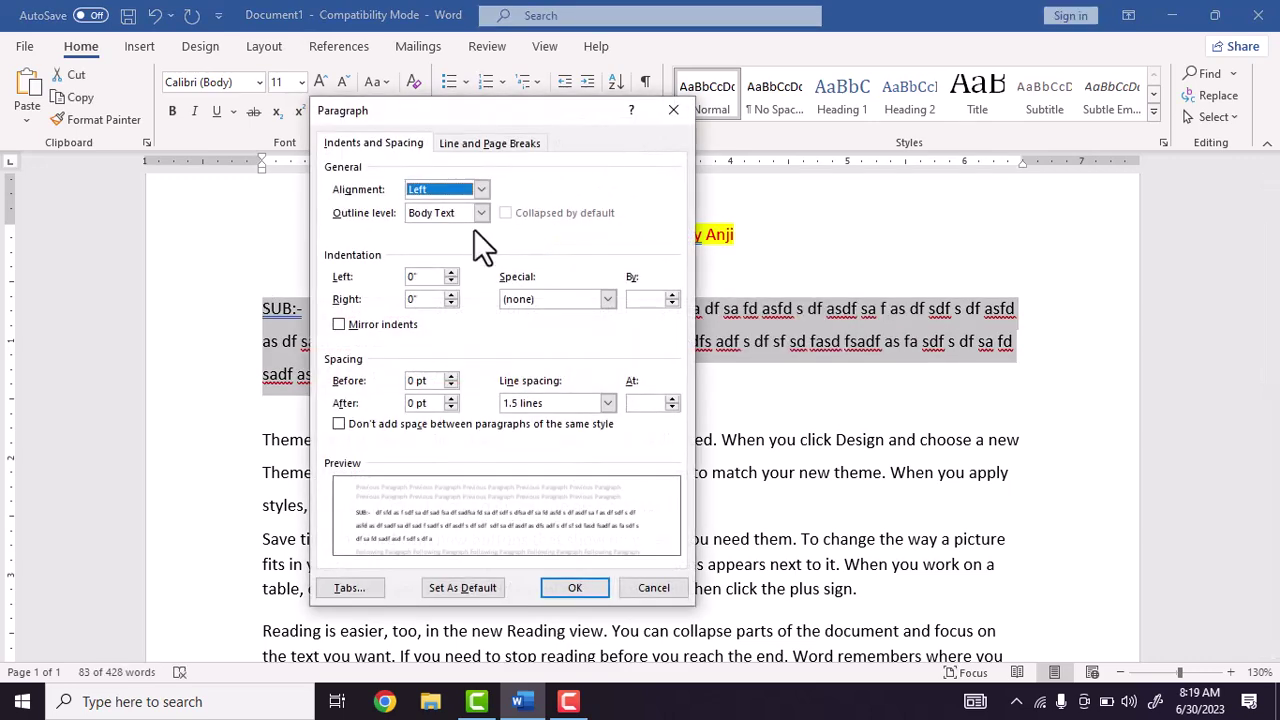
click(445, 213)
click(452, 254)
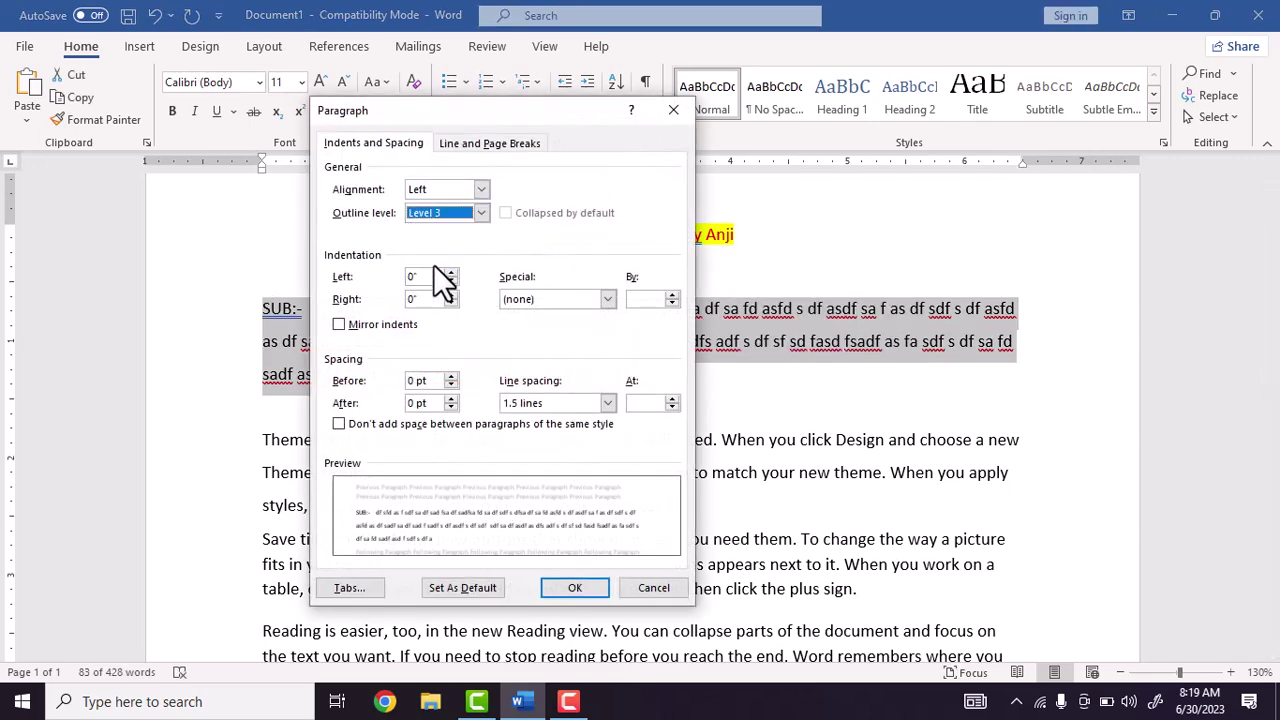
click(572, 588)
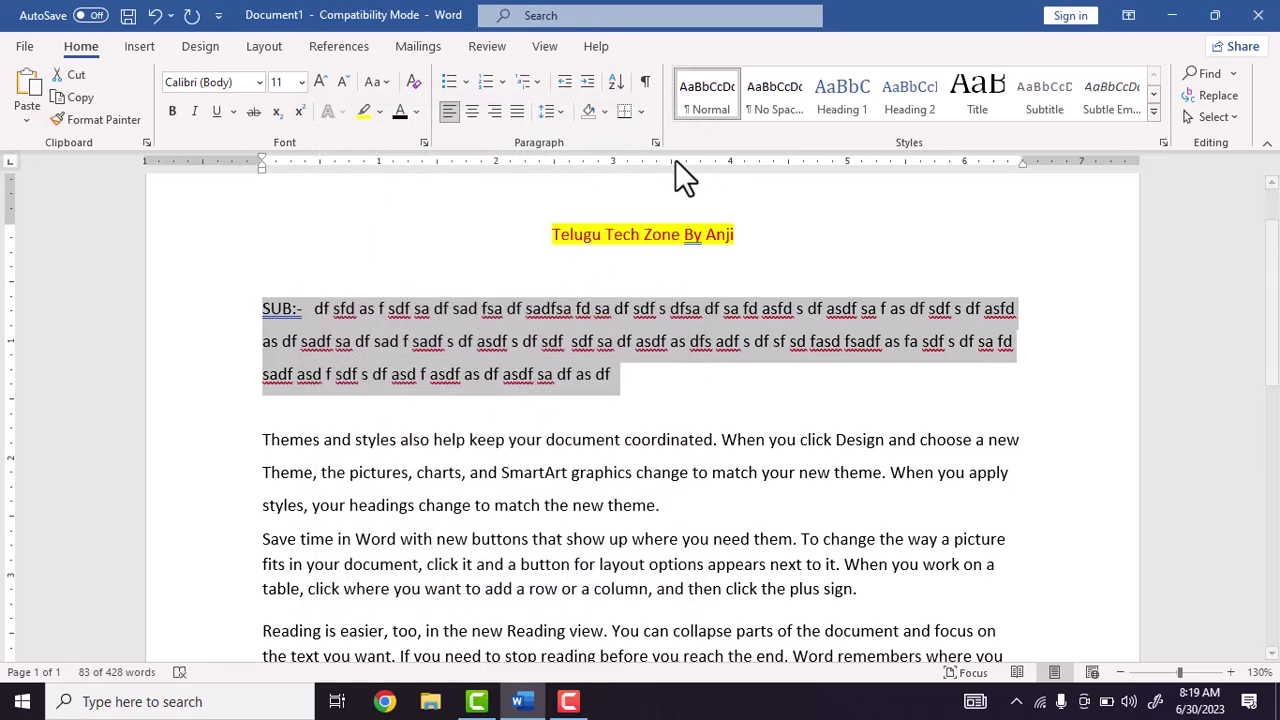
click(655, 141)
click(431, 191)
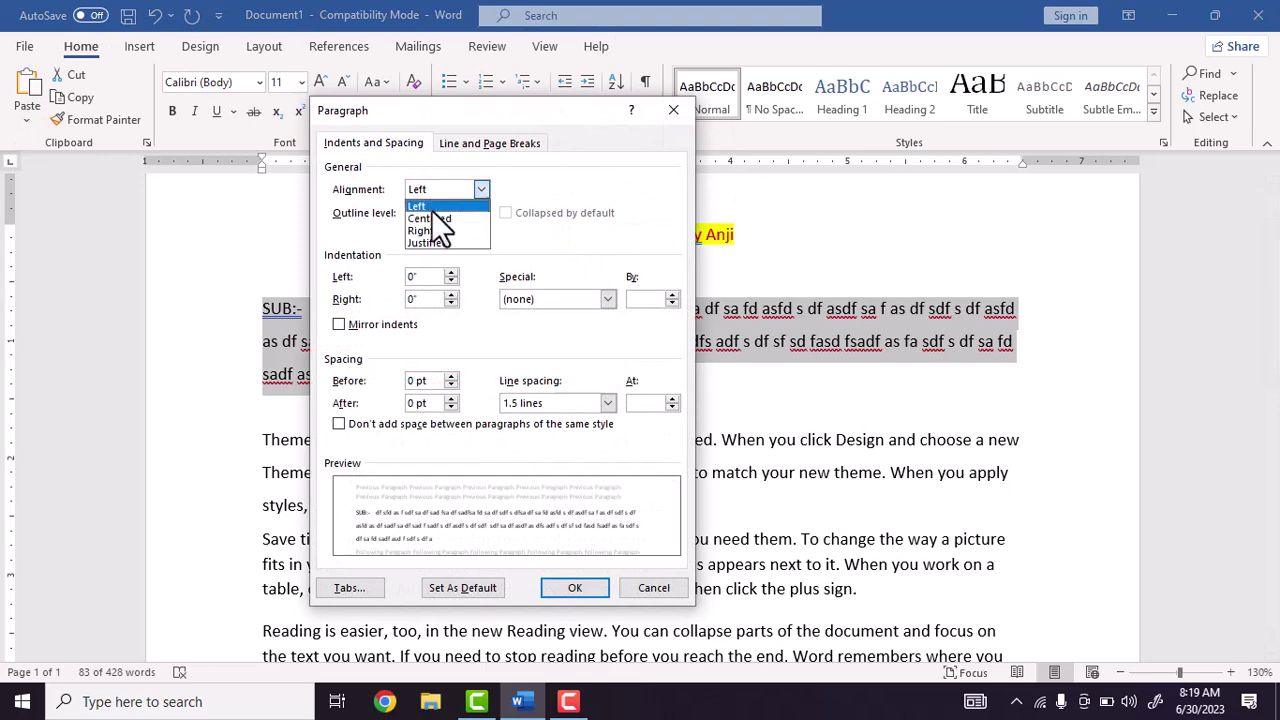
click(525, 211)
click(470, 214)
click(432, 230)
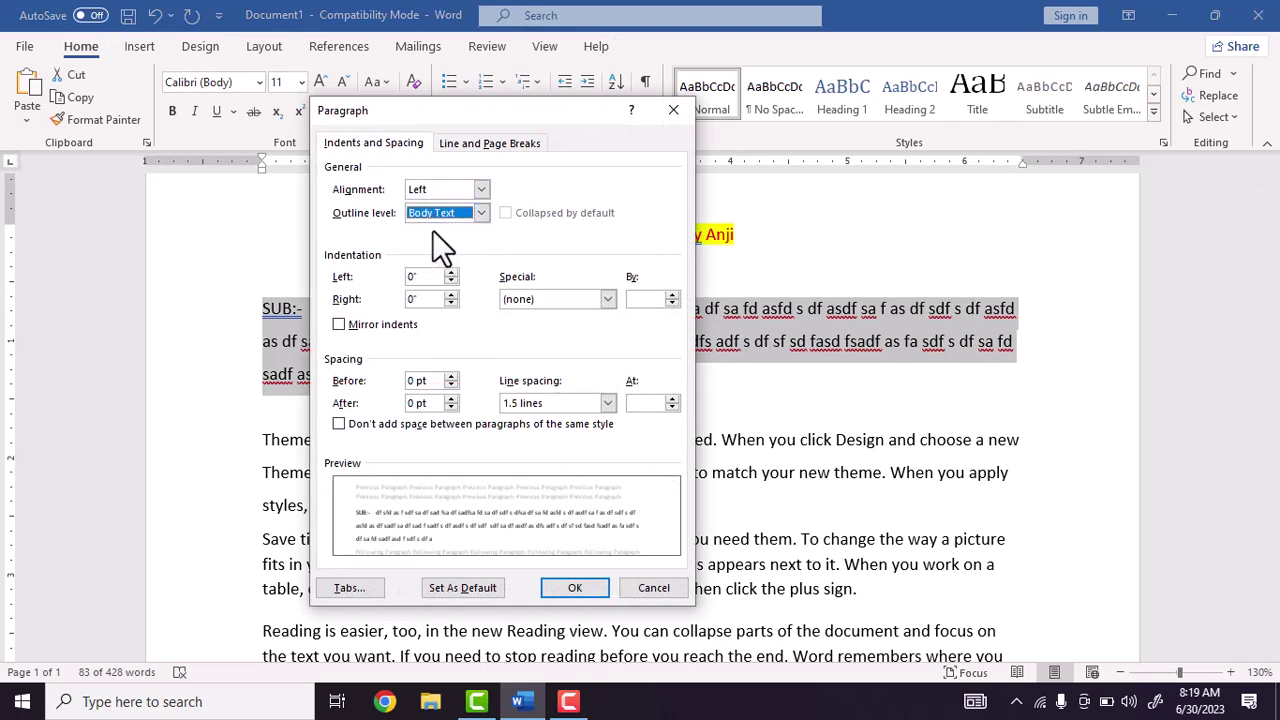
click(578, 590)
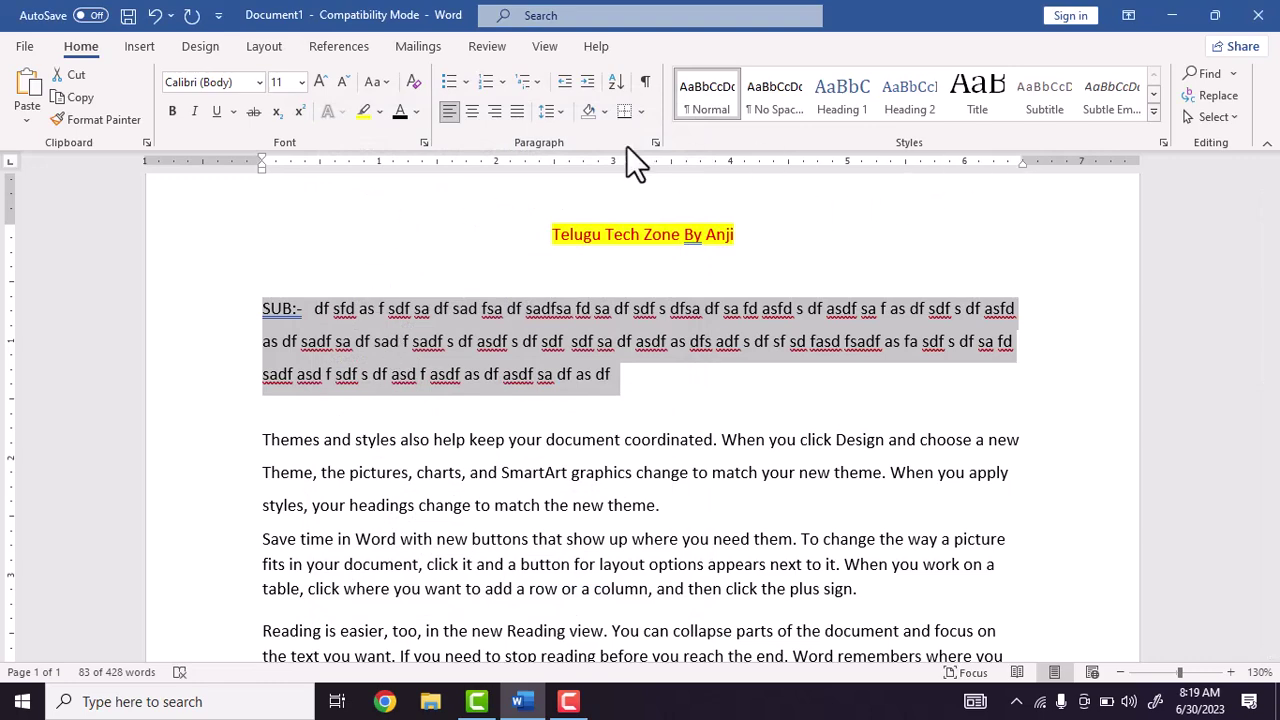
click(653, 143)
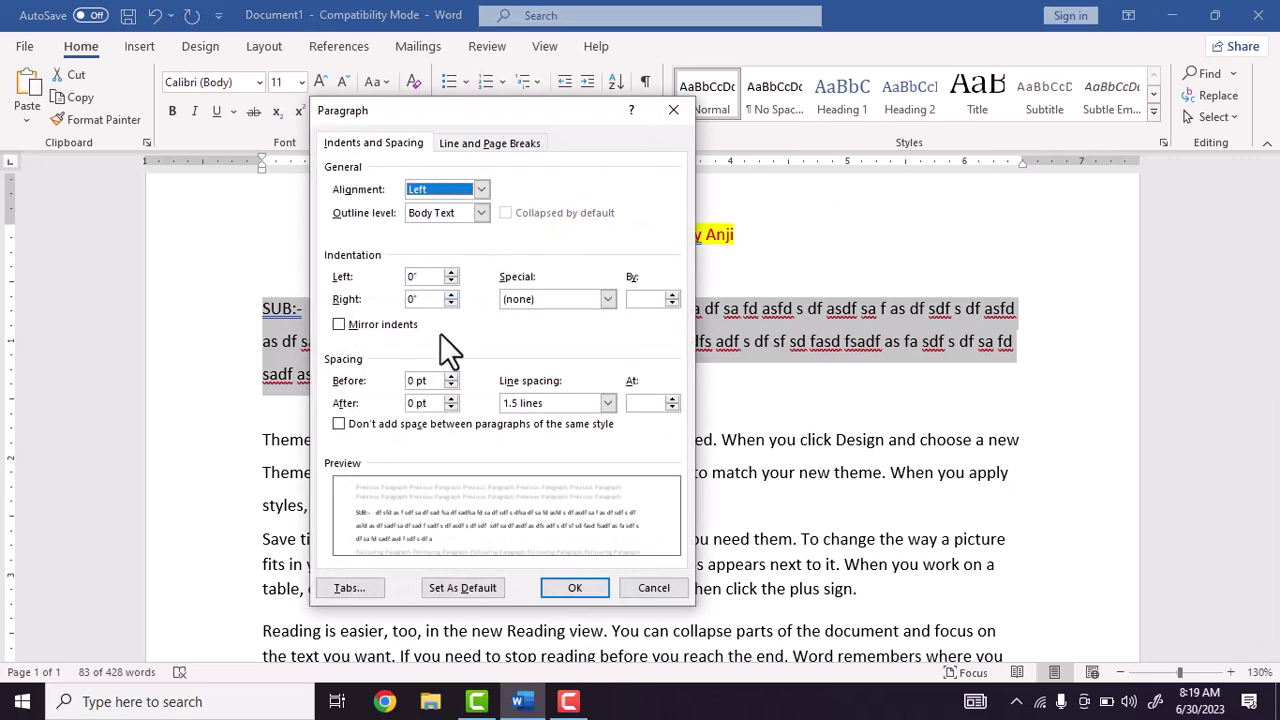
click(379, 326)
click(358, 330)
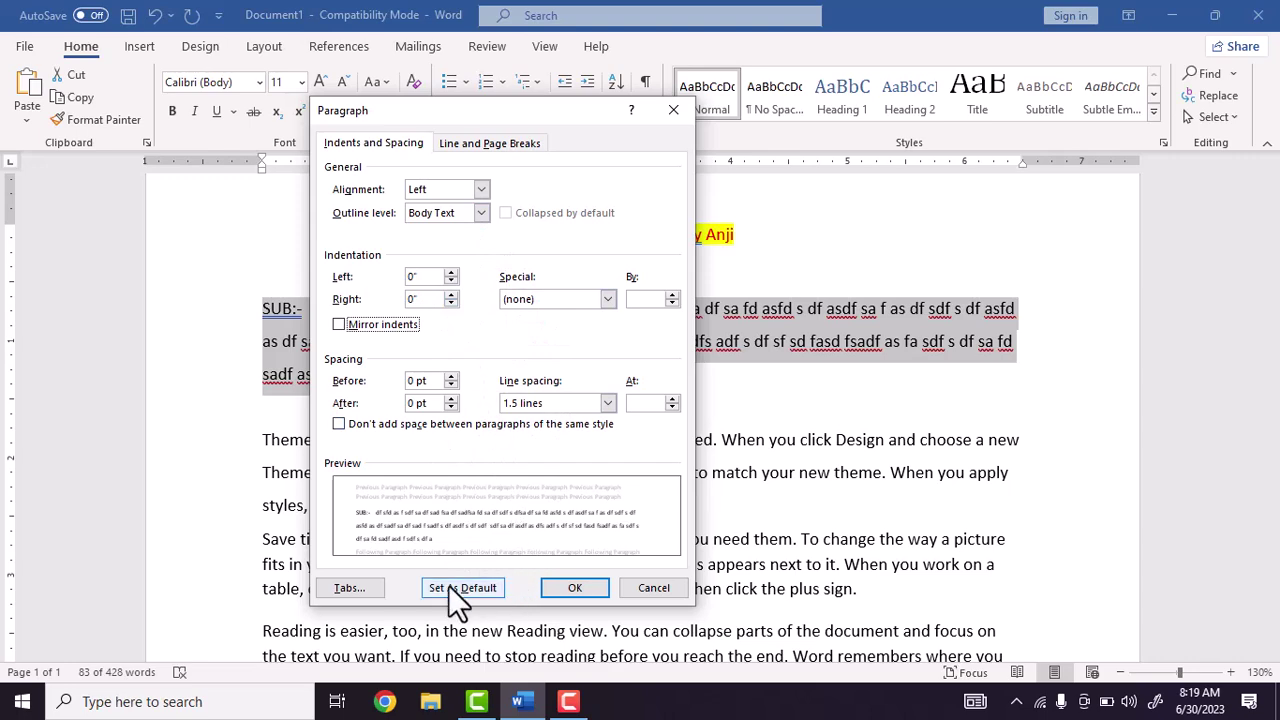
click(667, 586)
click(627, 393)
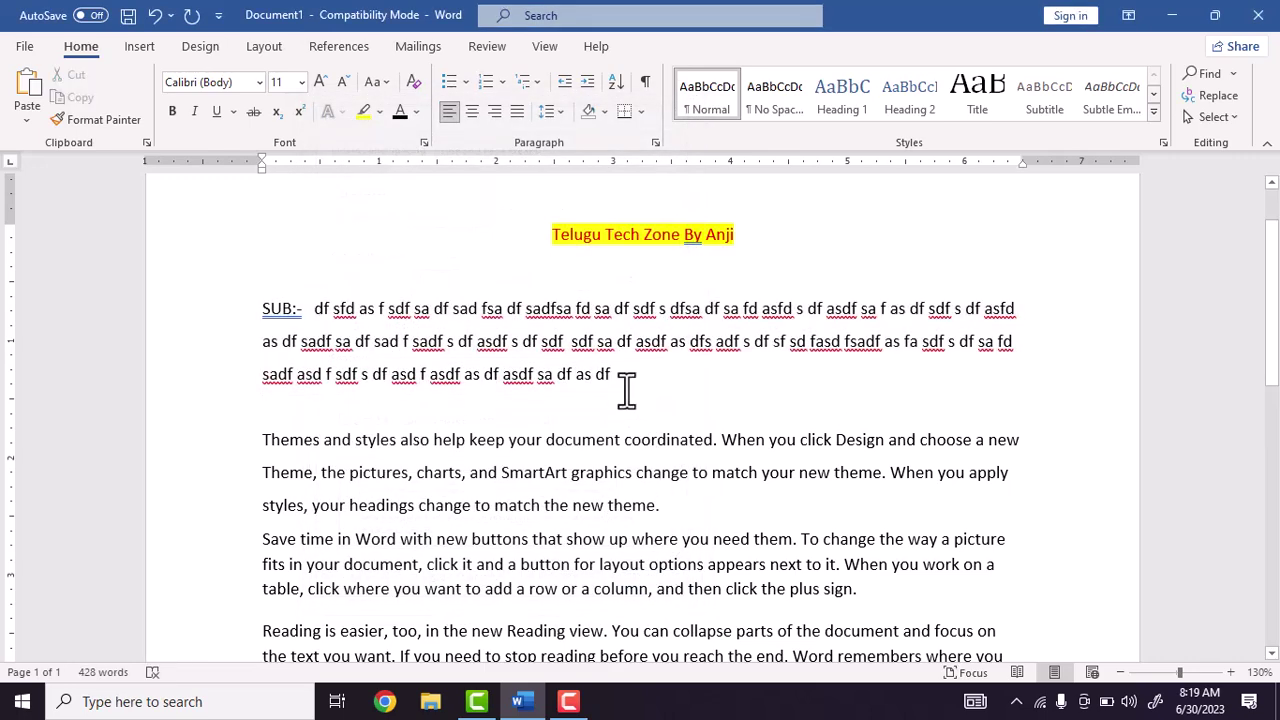